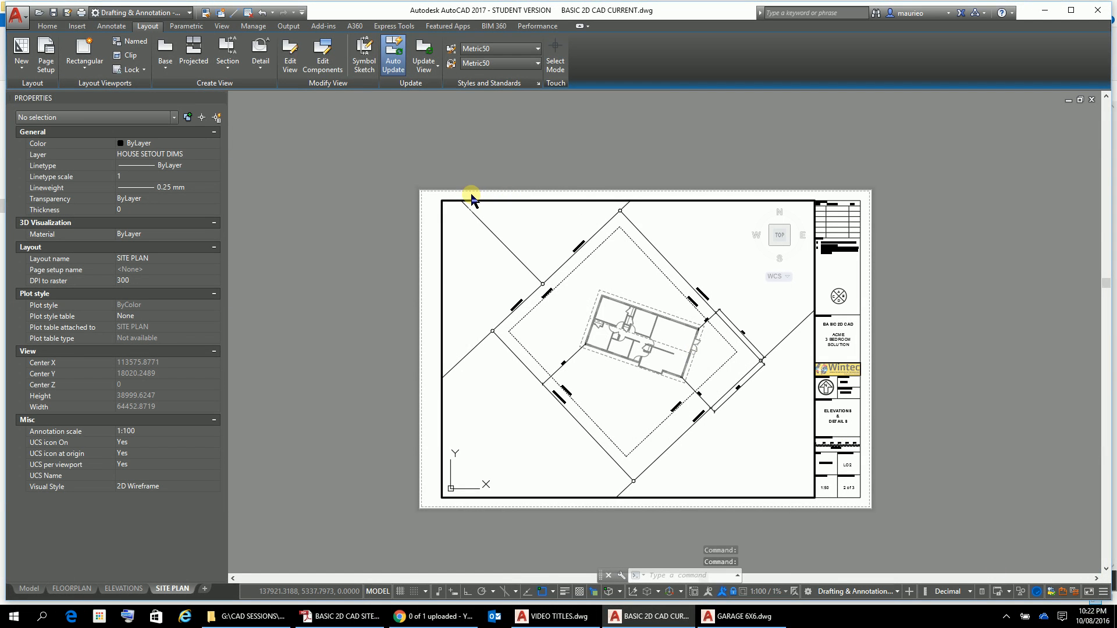
# Review the list of existing layers in the site plan drawing
pyautogui.click(48, 27)
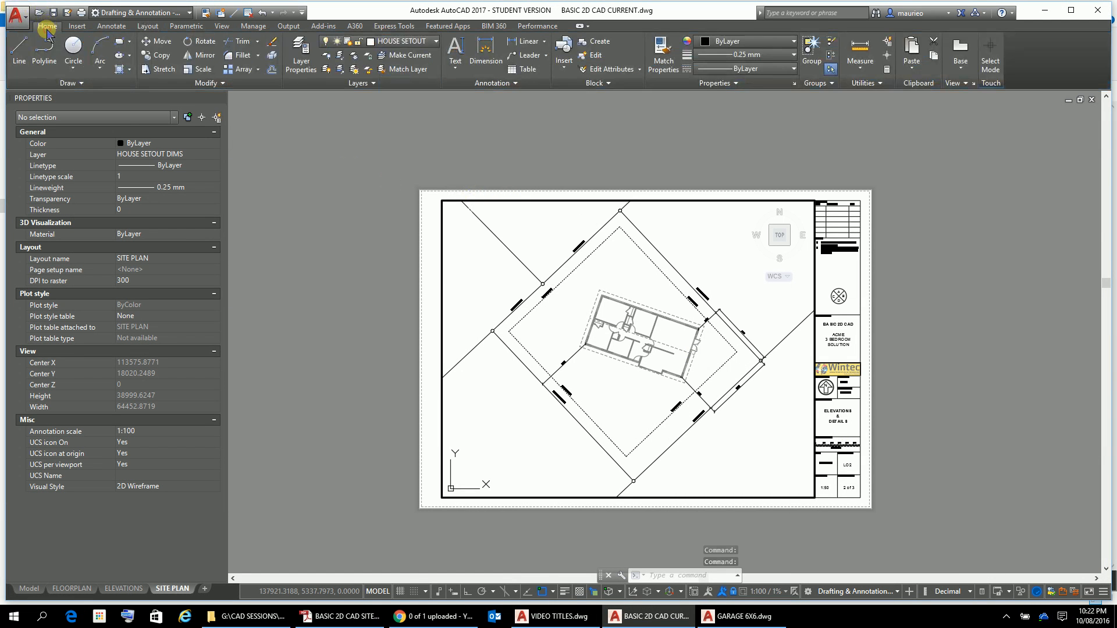
pyautogui.click(434, 42)
pyautogui.click(434, 42)
pyautogui.click(434, 42)
pyautogui.click(435, 41)
pyautogui.click(435, 42)
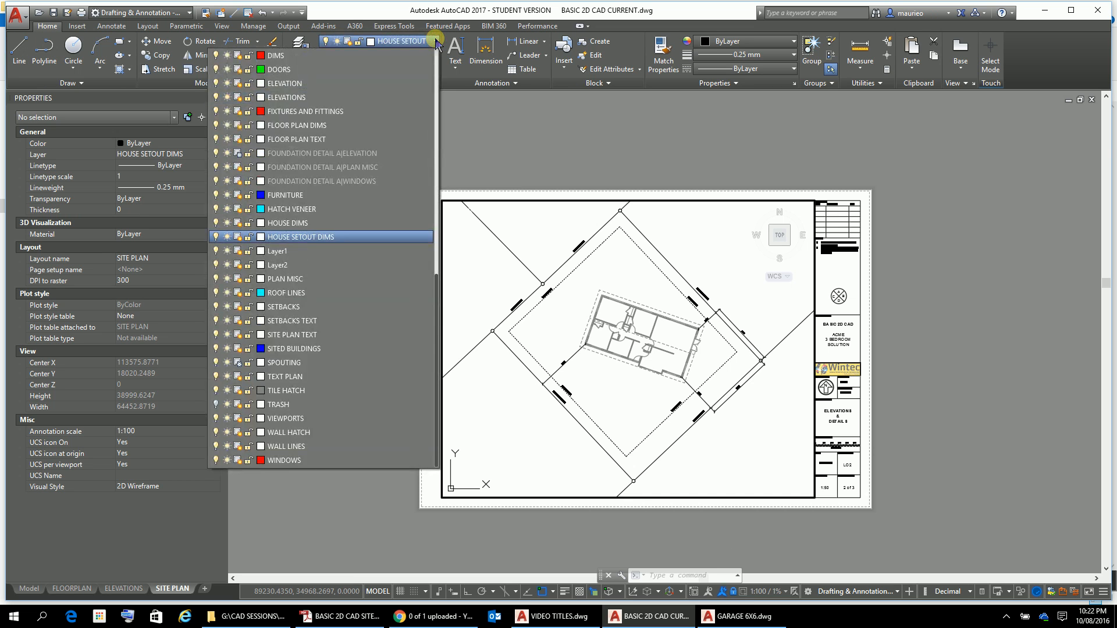
pyautogui.click(436, 42)
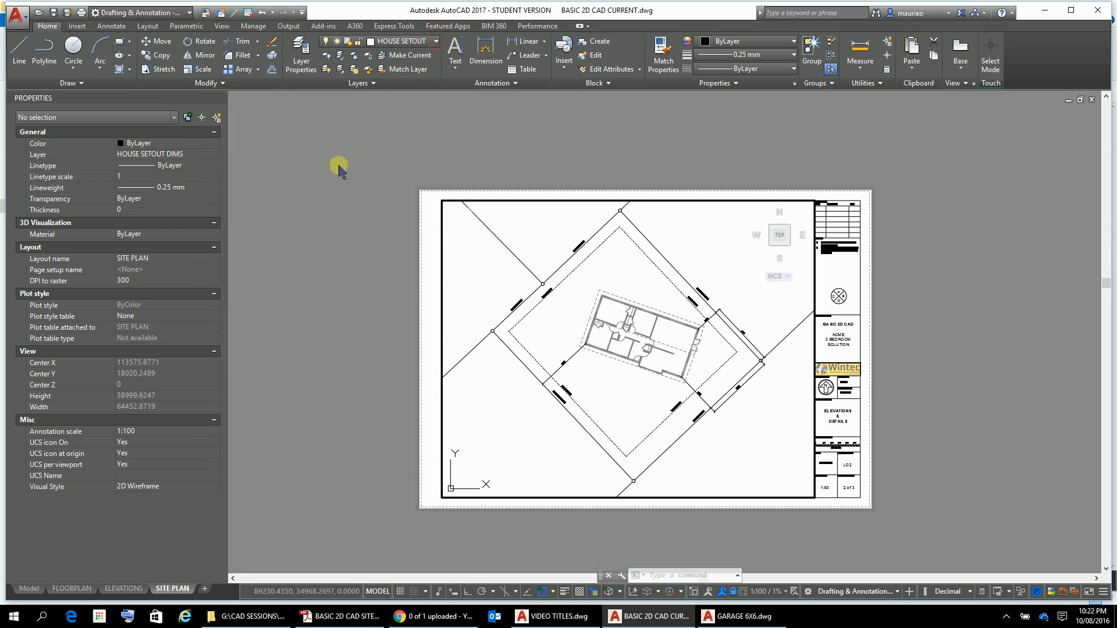
# Create a layer named GARAGE and make it the current layer
pyautogui.click(301, 54)
pyautogui.rightClick(339, 267)
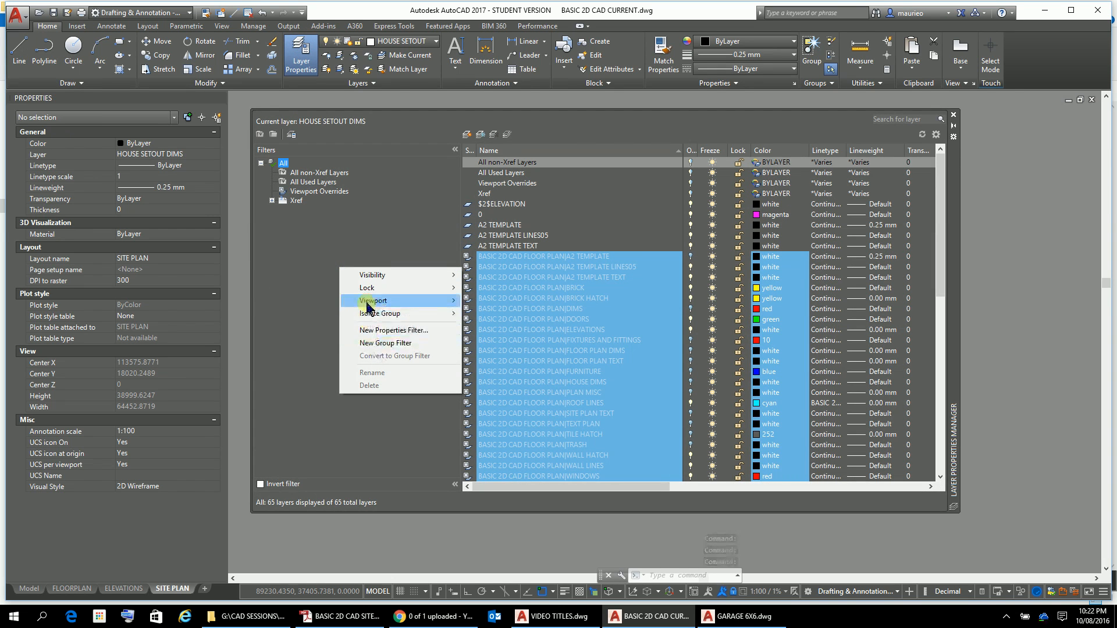
pyautogui.click(338, 218)
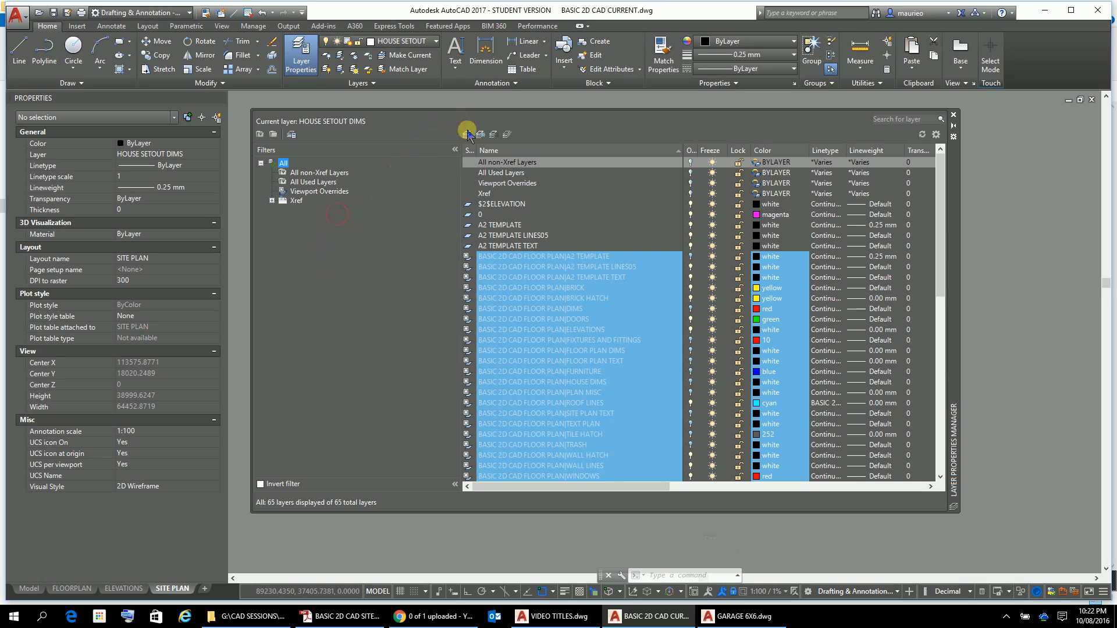
pyautogui.click(466, 135)
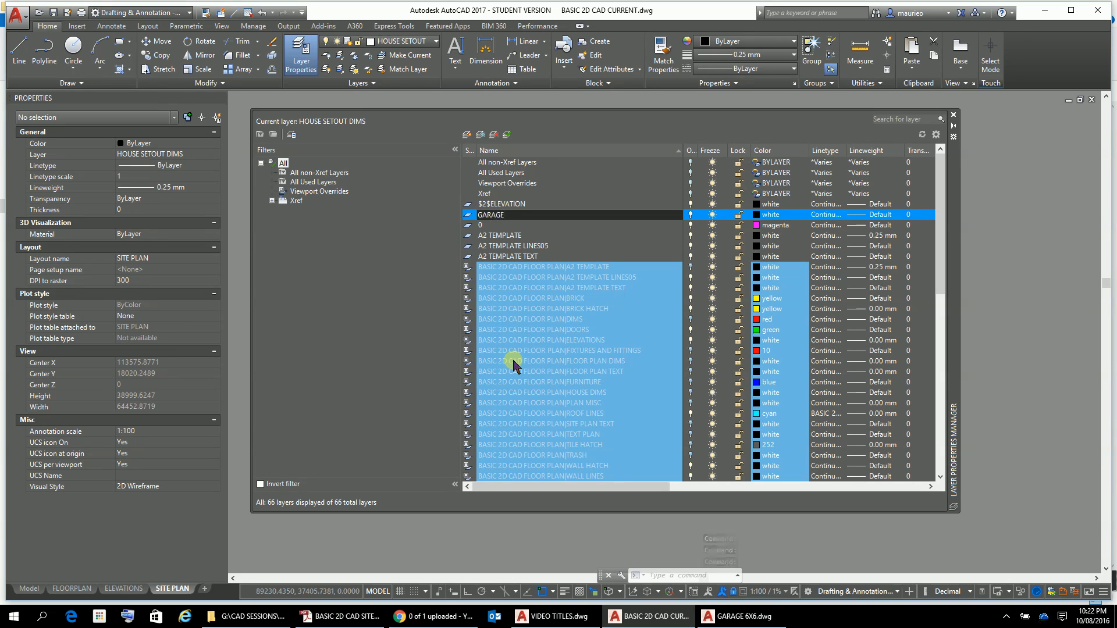
pyautogui.click(386, 254)
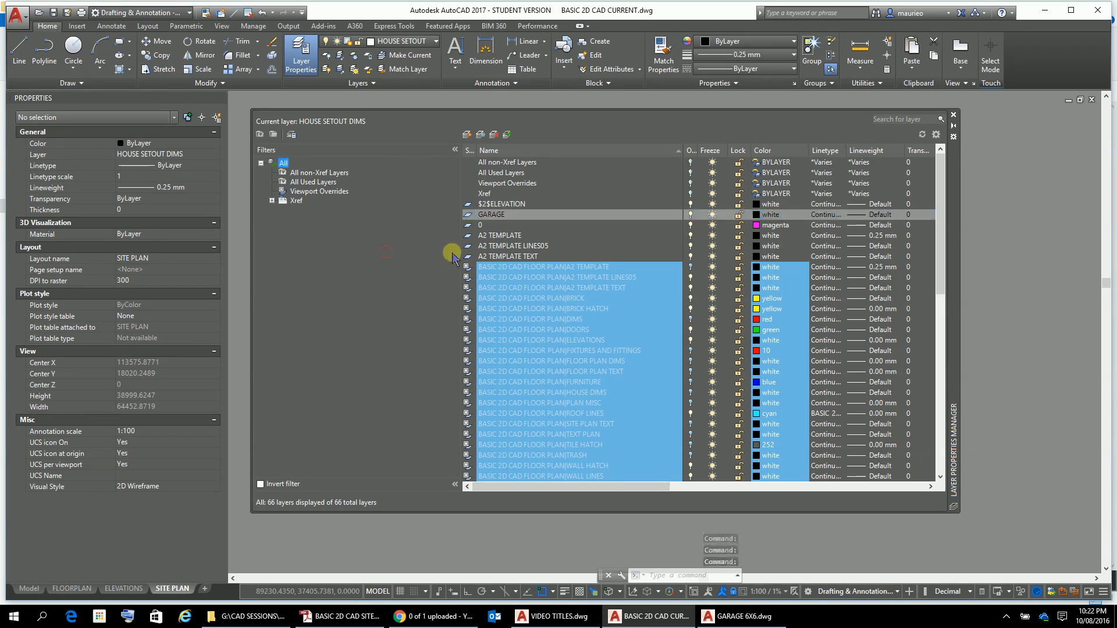
pyautogui.doubleClick(468, 214)
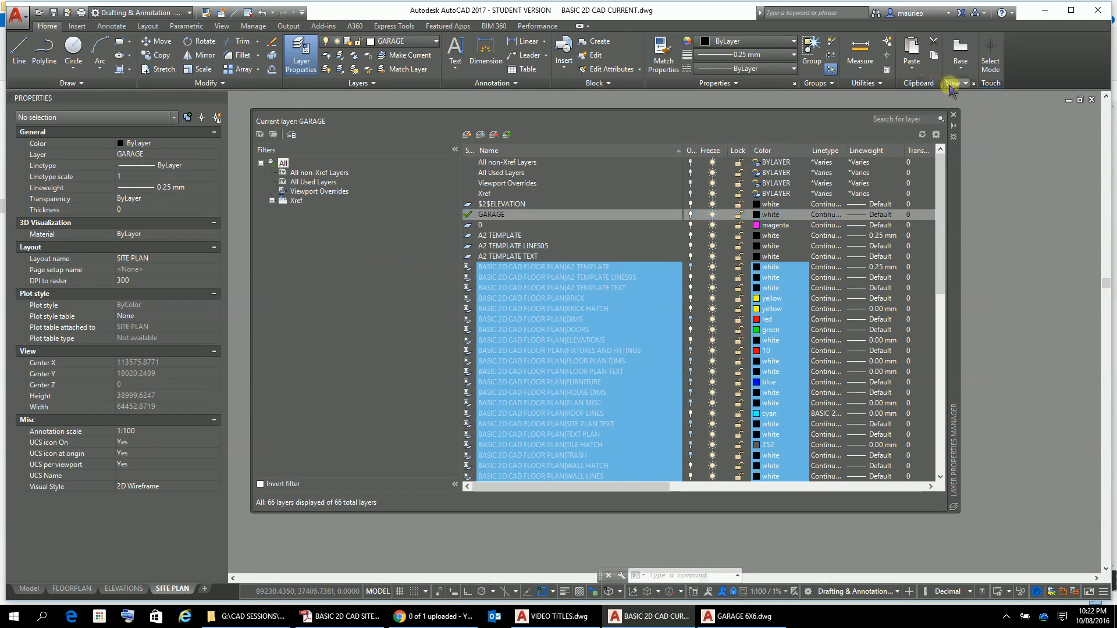
pyautogui.click(954, 116)
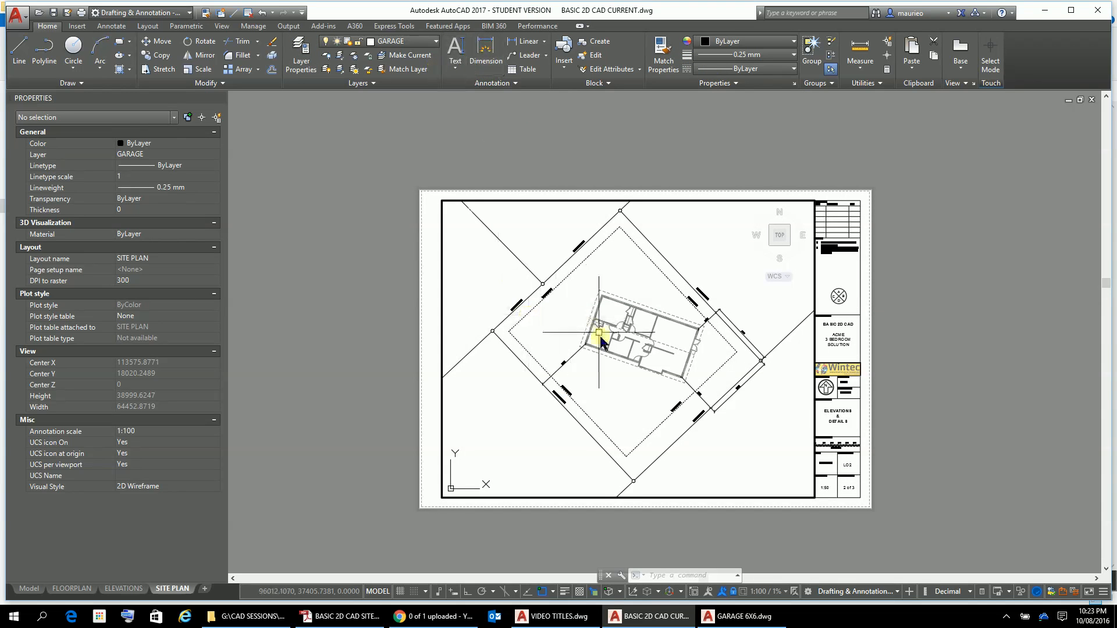
pyautogui.scroll(5, 503, 435)
pyautogui.scroll(-5, 506, 433)
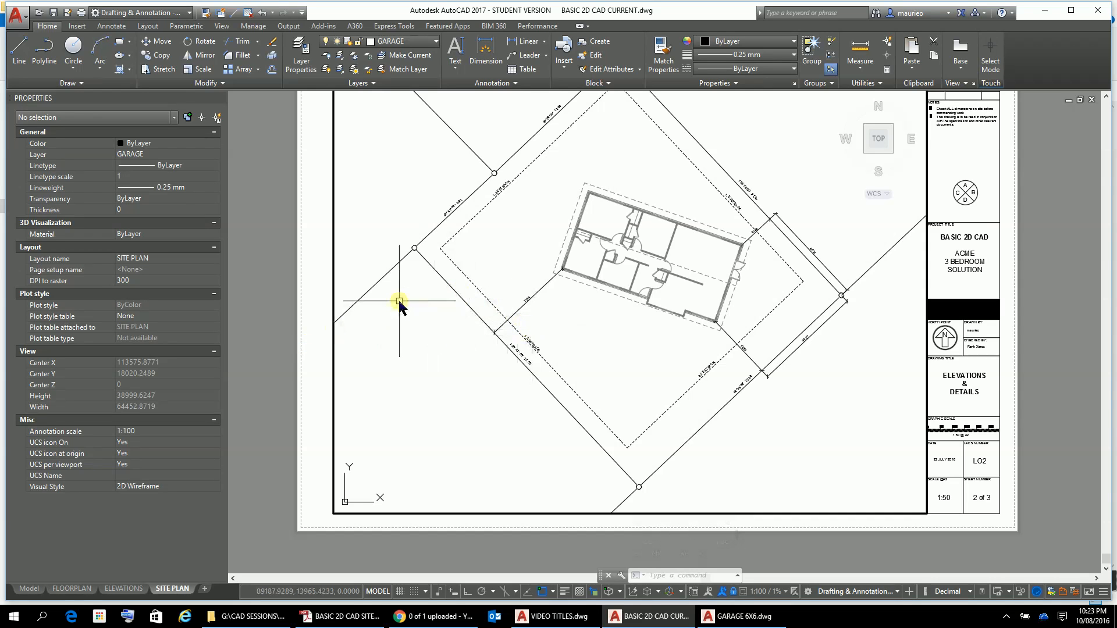
pyautogui.scroll(2, 401, 301)
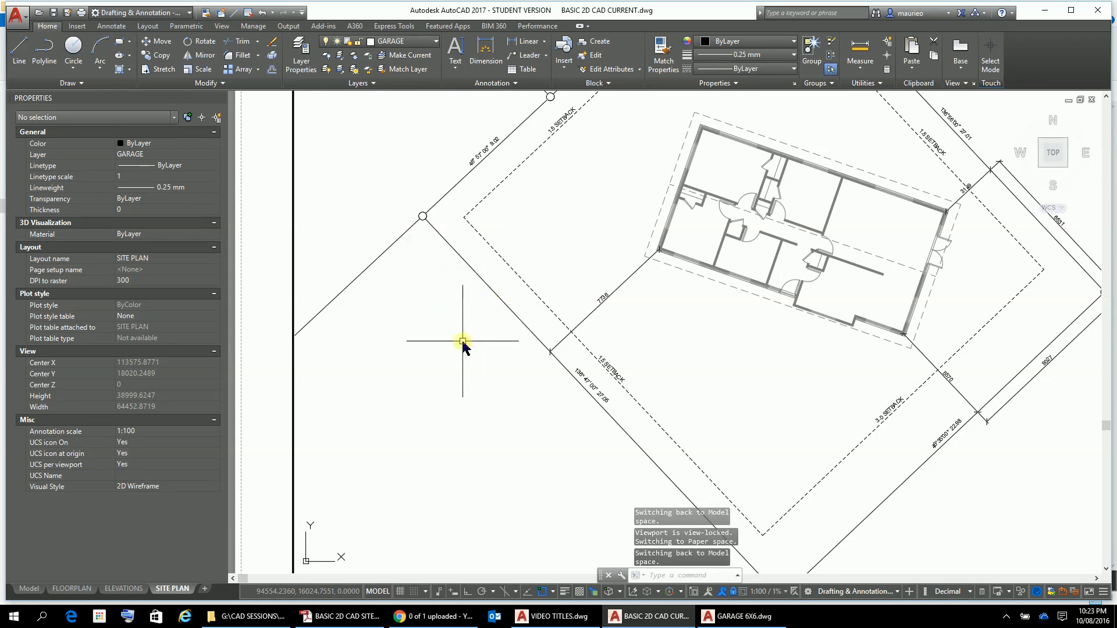
pyautogui.press('Escape')
pyautogui.press('Escape')
pyautogui.press('Escape')
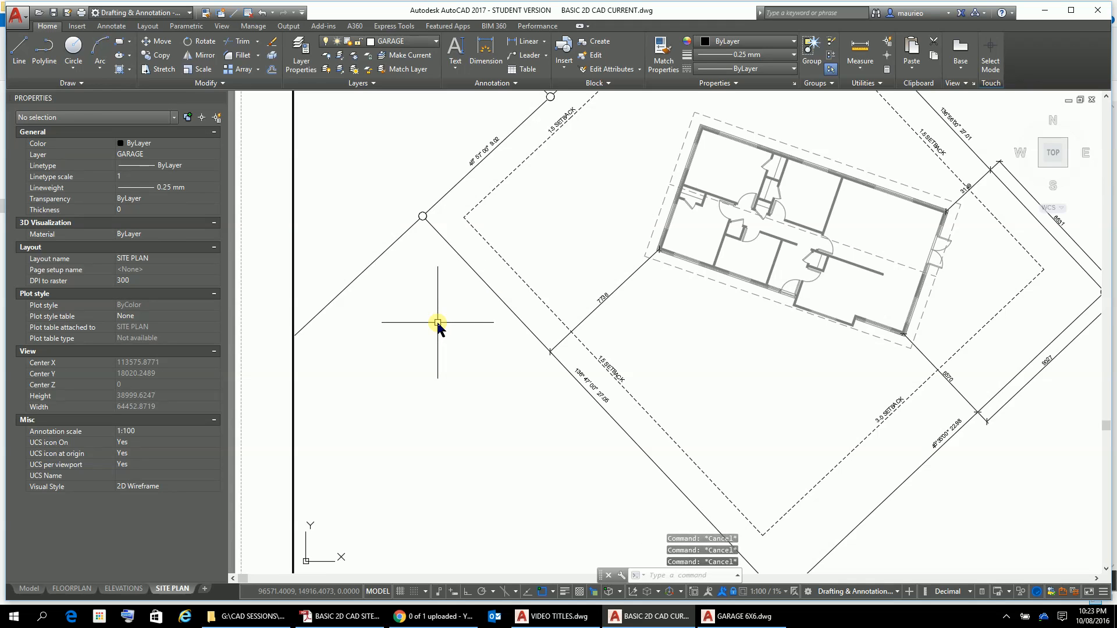
pyautogui.write('o')
pyautogui.press('Return')
pyautogui.rightClick(515, 310)
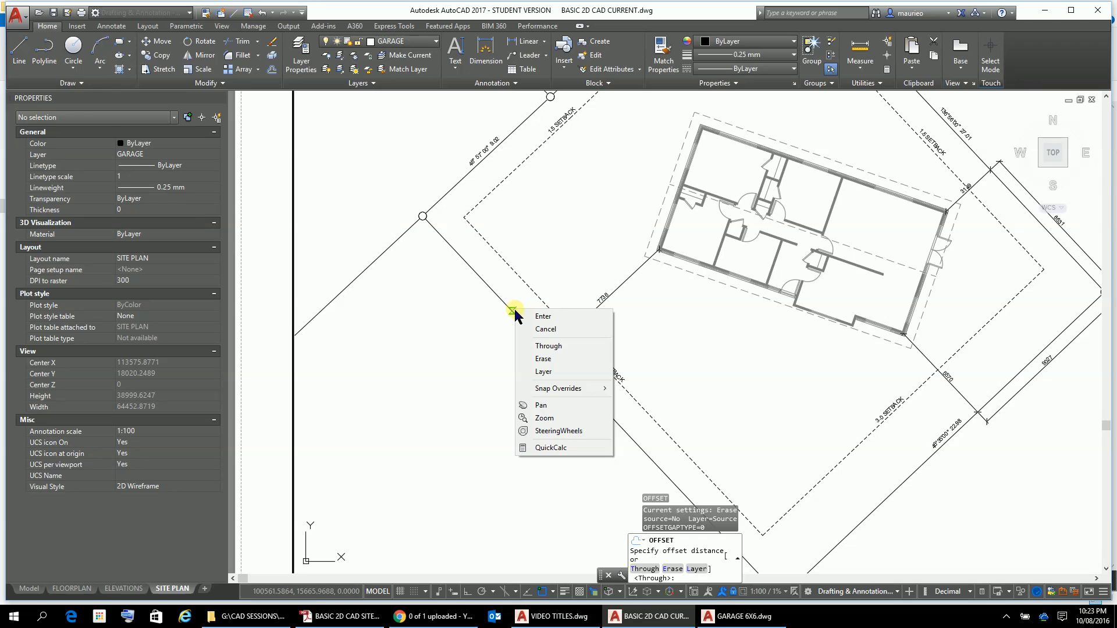
pyautogui.click(428, 459)
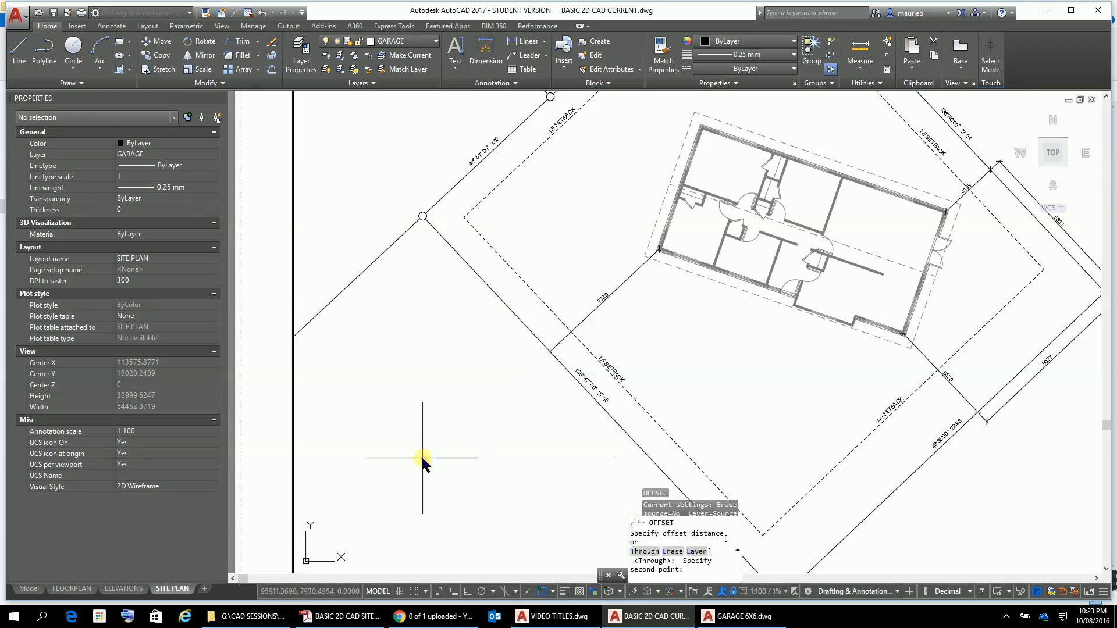
pyautogui.click(442, 462)
pyautogui.press('Escape')
pyautogui.press('Escape')
pyautogui.press('Escape')
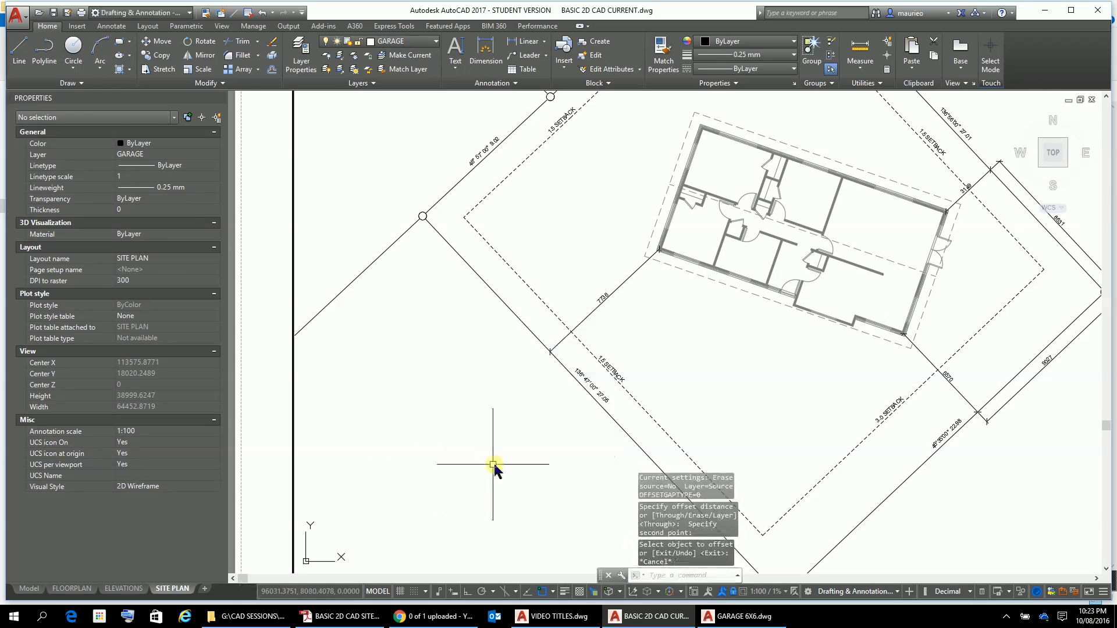
# Try offsetting the southwestern site boundary inward by 0.3, and undo that offset within the command
pyautogui.write('o')
pyautogui.press('Return')
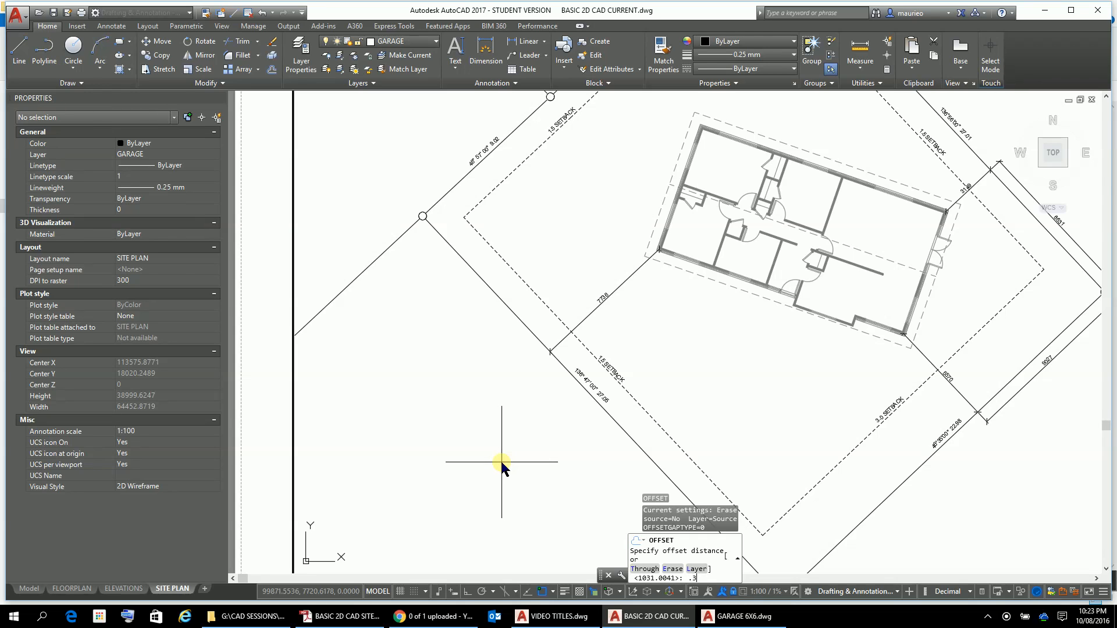
pyautogui.press('Return')
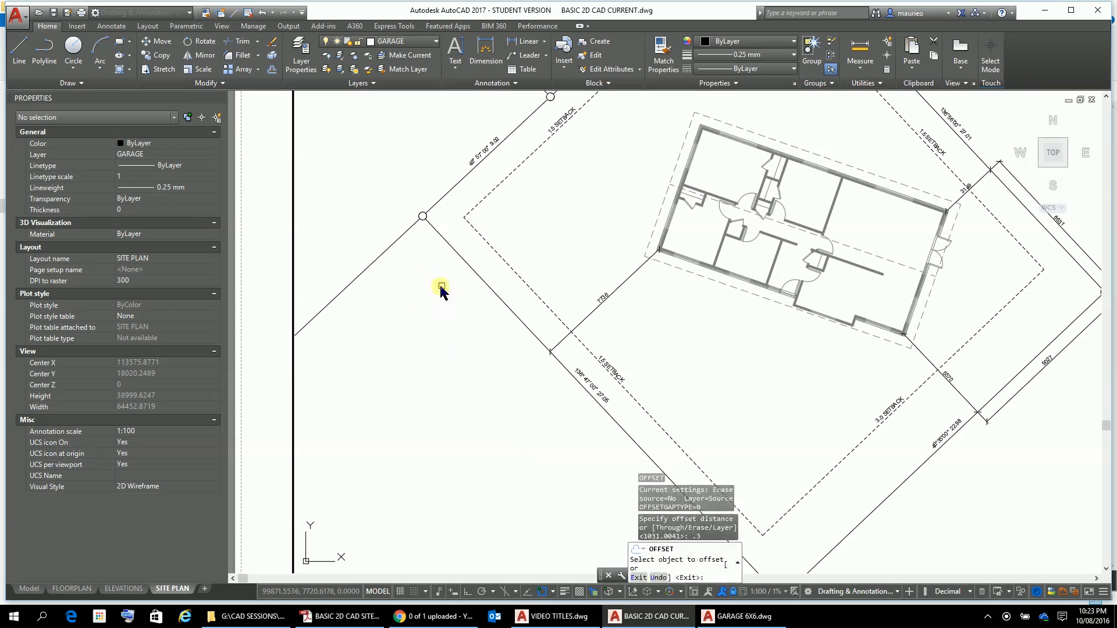
pyautogui.click(475, 271)
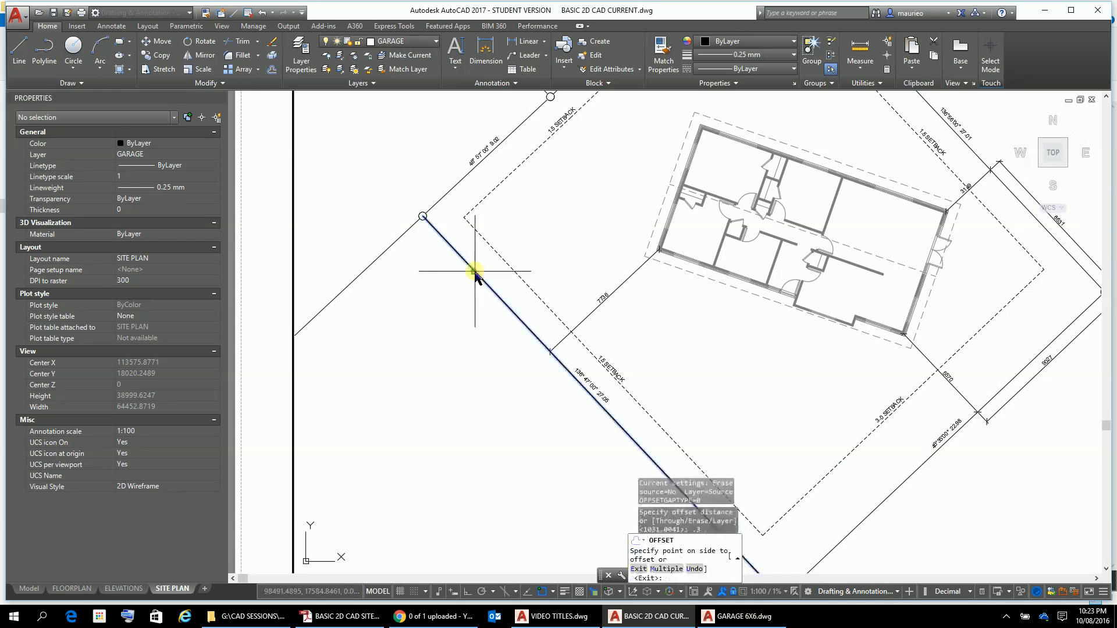
pyautogui.click(489, 270)
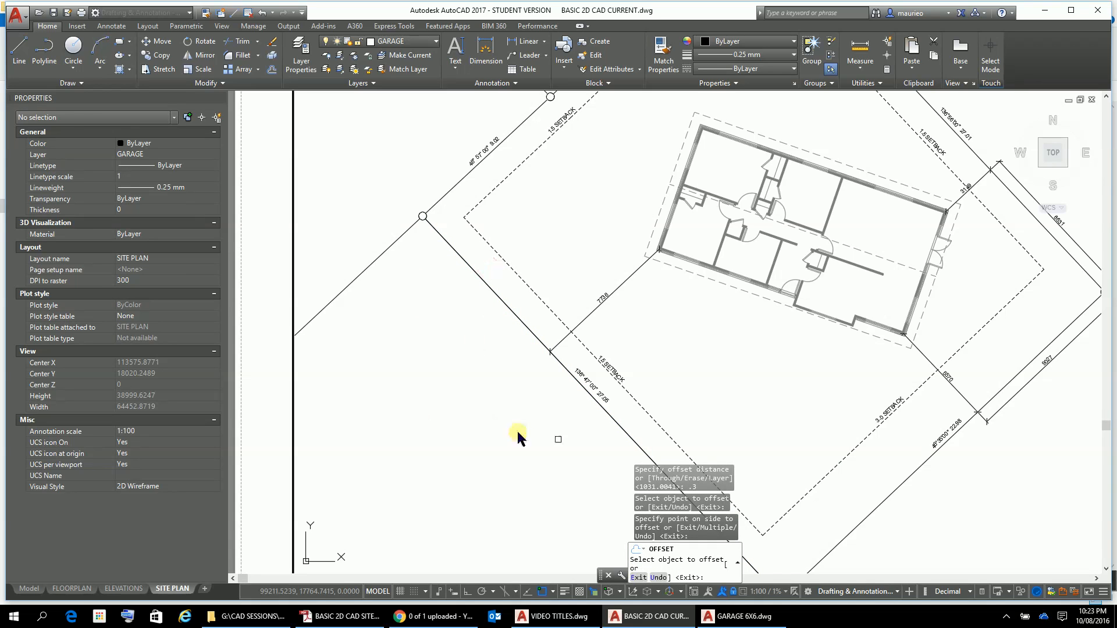
pyautogui.write('u')
pyautogui.press('Return')
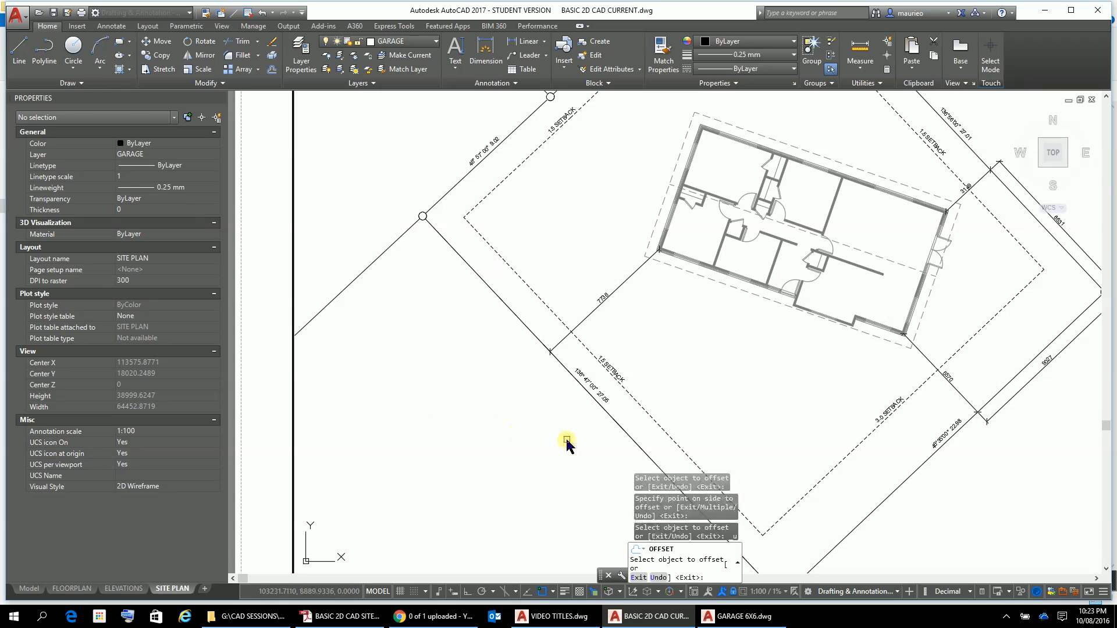
pyautogui.press('Escape')
pyautogui.press('Escape')
pyautogui.press('Escape')
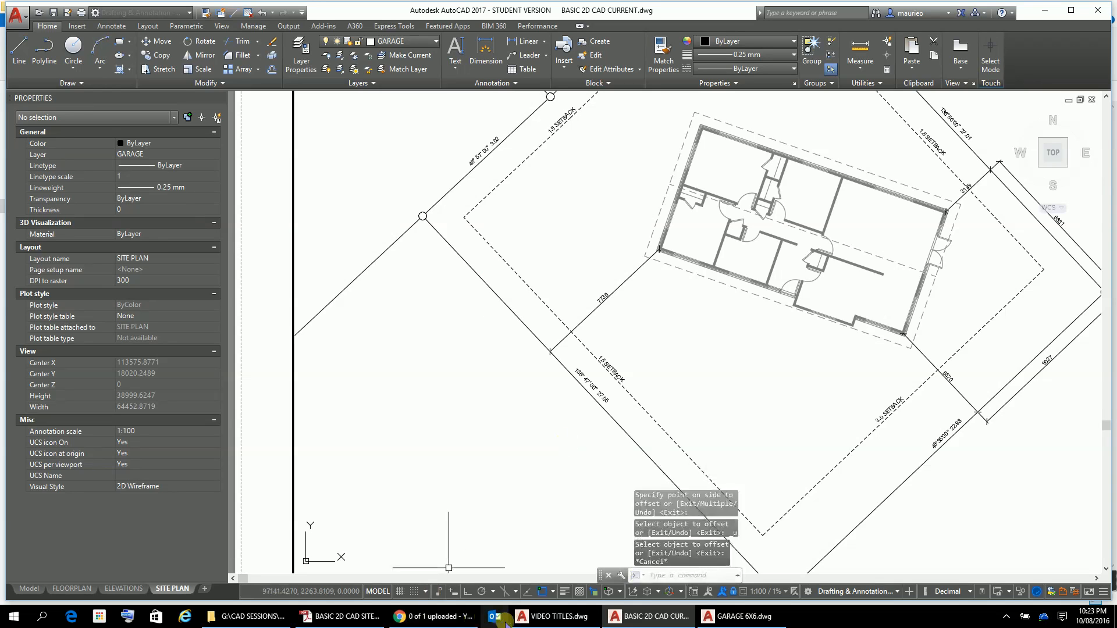
# Offset the southwestern site boundary line (the one beside the 7736 dimension) by 300 towards the inside of the site
pyautogui.press('Return')
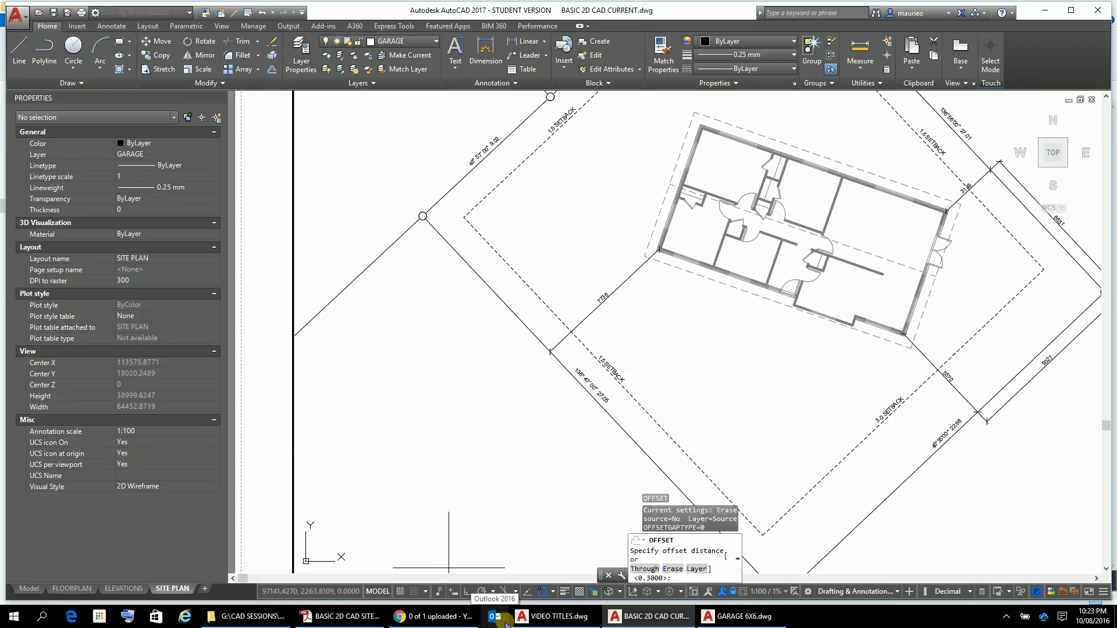
pyautogui.write('300')
pyautogui.press('Return')
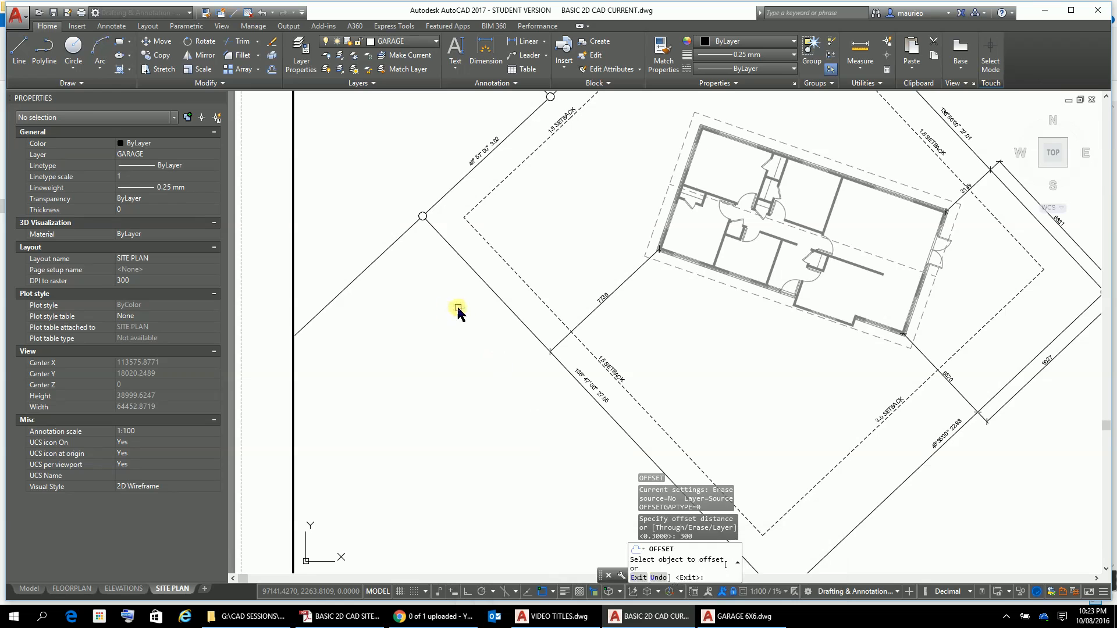
pyautogui.click(493, 295)
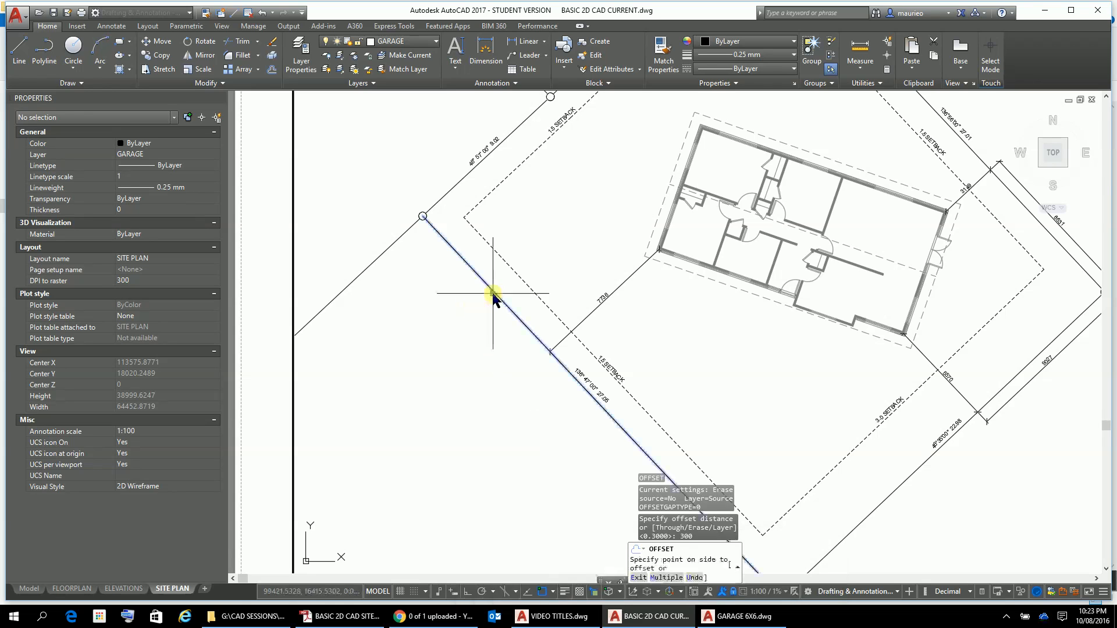
pyautogui.click(507, 291)
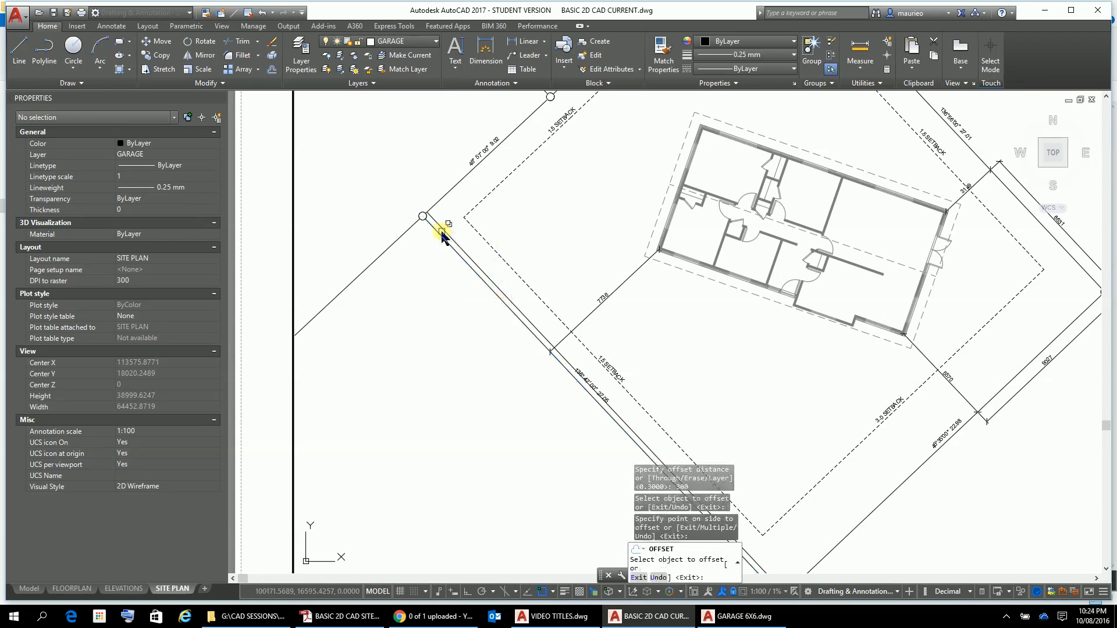
pyautogui.scroll(5, 440, 233)
pyautogui.scroll(-2, 440, 233)
pyautogui.moveTo(435, 239)
pyautogui.mouseDown(button='middle')
pyautogui.moveTo(465, 381)
pyautogui.moveTo(459, 339)
pyautogui.moveTo(414, 293)
pyautogui.mouseUp(button='middle')
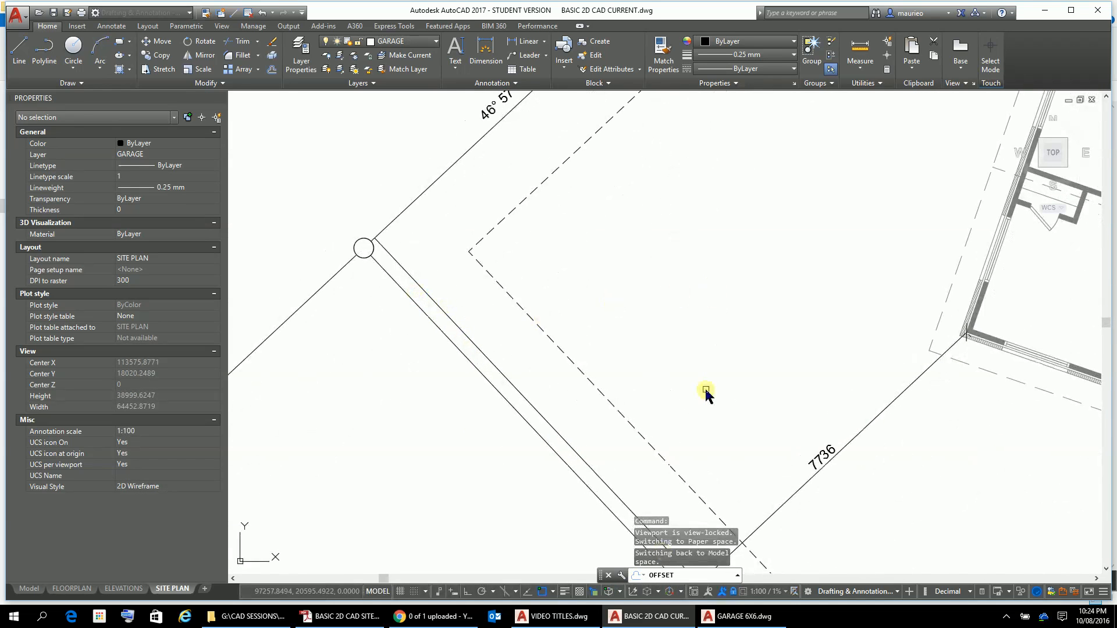
pyautogui.press('Escape')
pyautogui.press('Escape')
pyautogui.press('Escape')
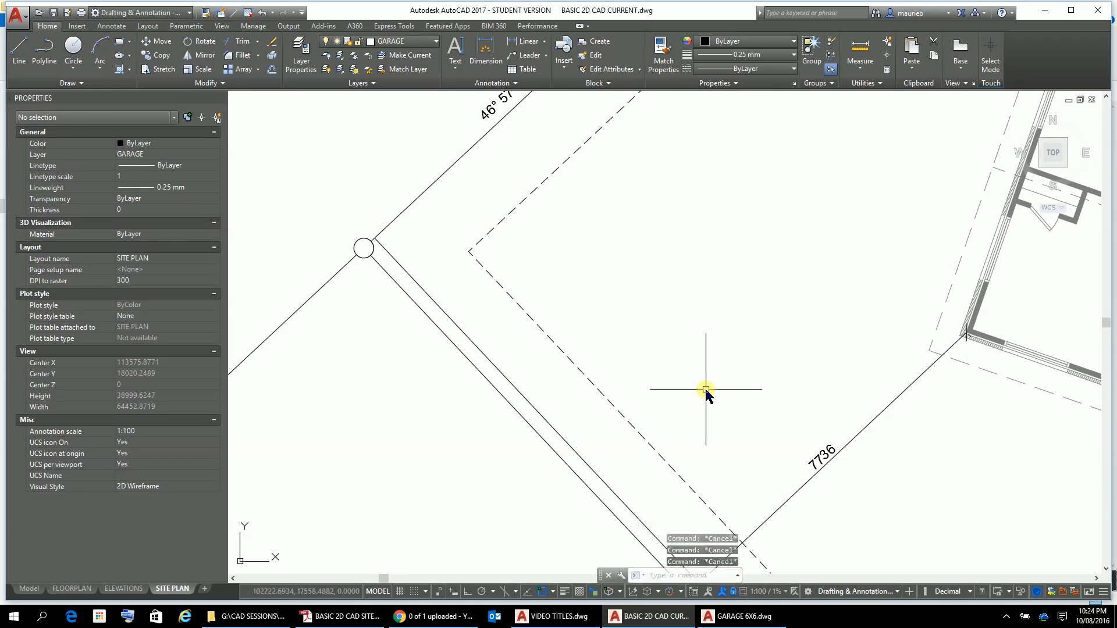
# Try to offset the northwestern site boundary line inward by 1.8 from the corner peg side
pyautogui.write('o')
pyautogui.press('Return')
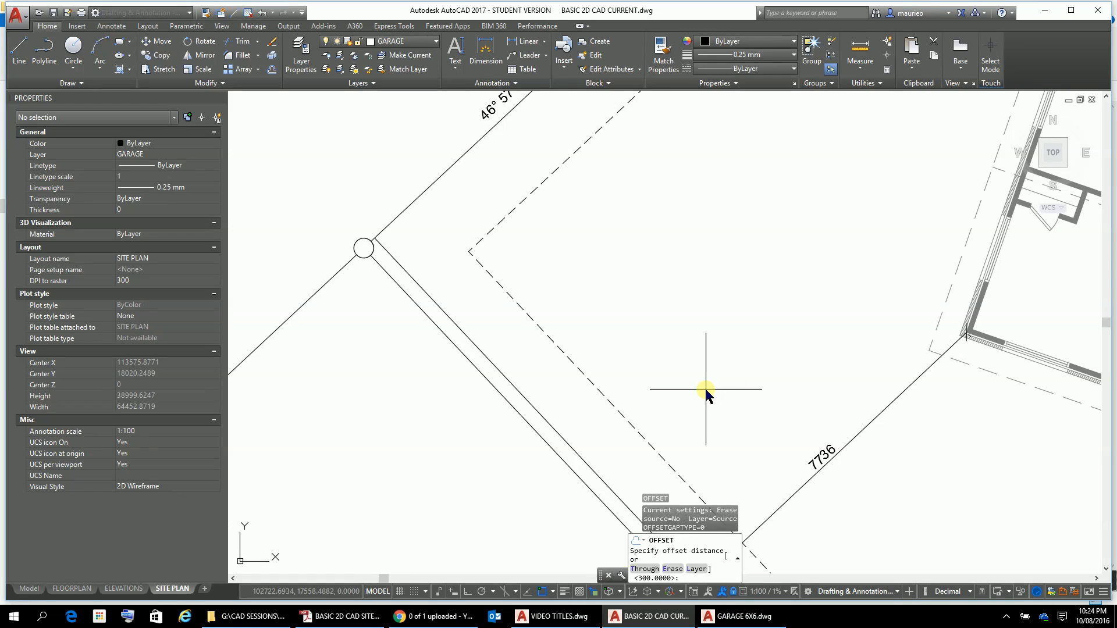
pyautogui.write('1.8')
pyautogui.press('Return')
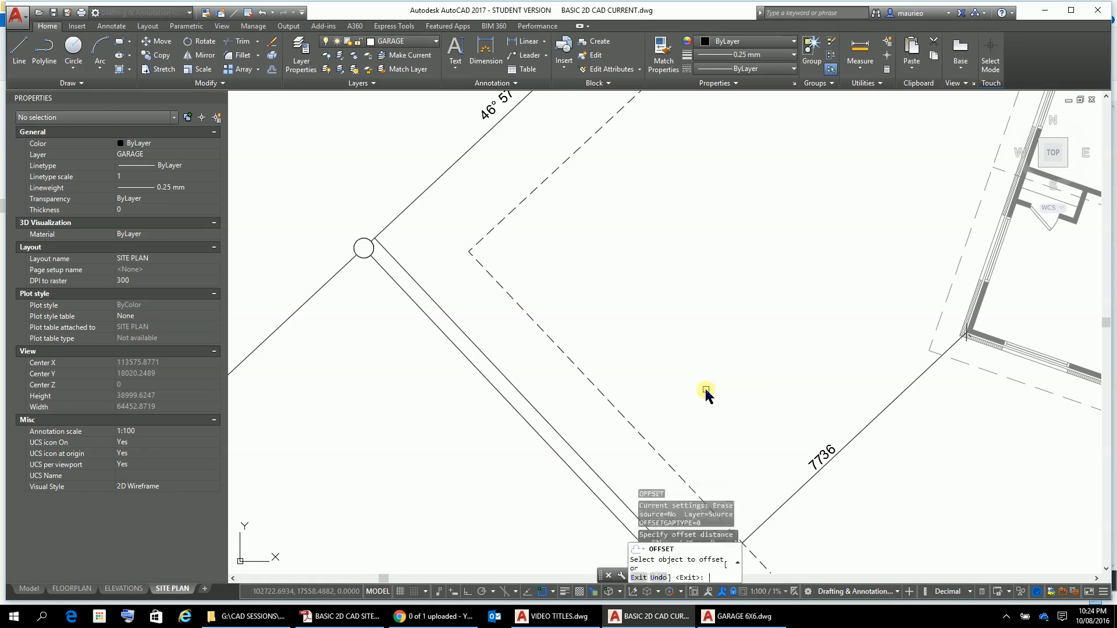
pyautogui.click(412, 201)
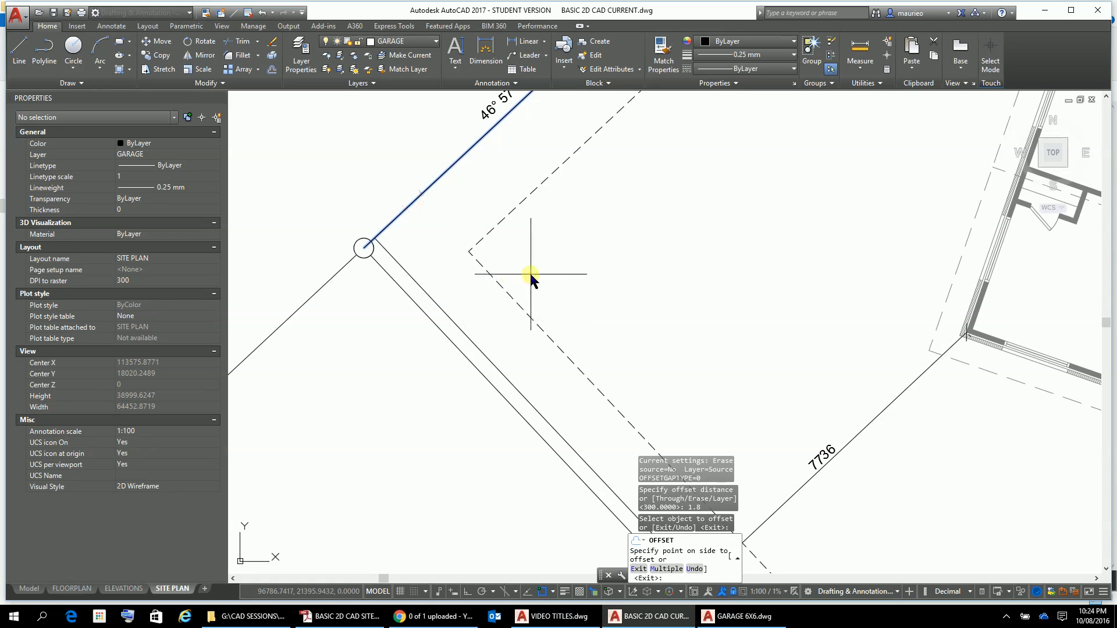
pyautogui.press('Escape')
pyautogui.press('Escape')
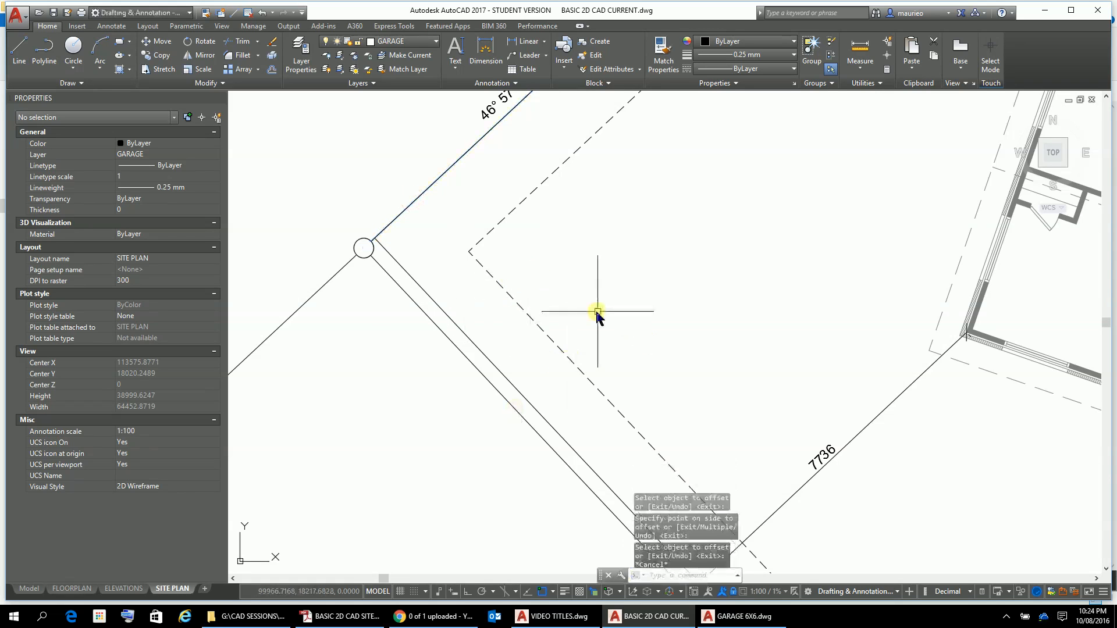
pyautogui.press('Escape')
# Undo the 1.8 offset of the northwestern site boundary
pyautogui.write('o')
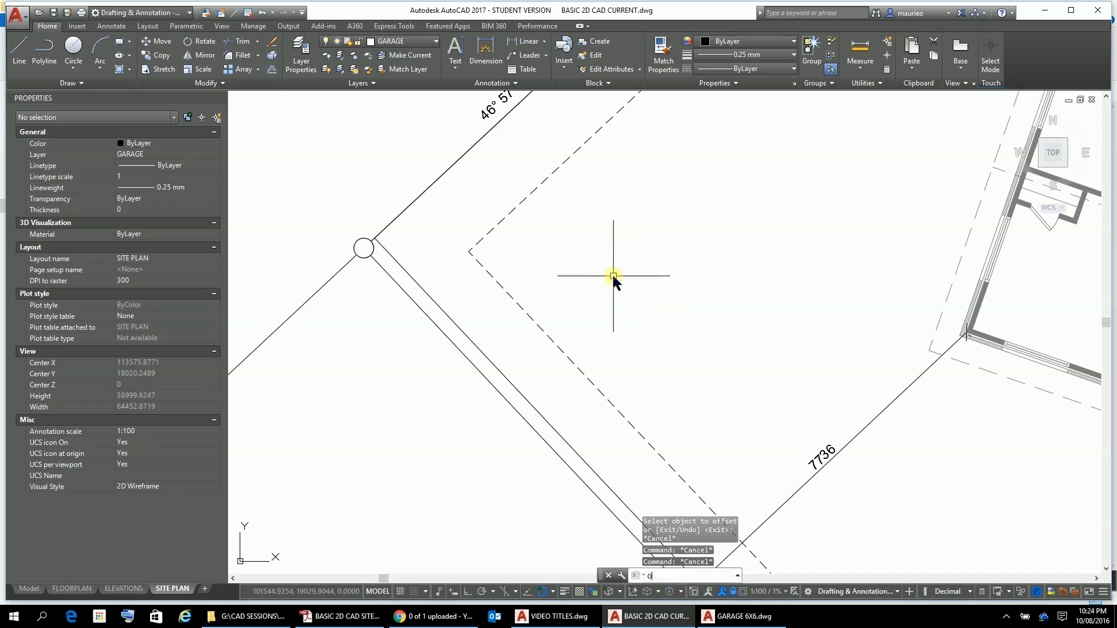
pyautogui.press('Return')
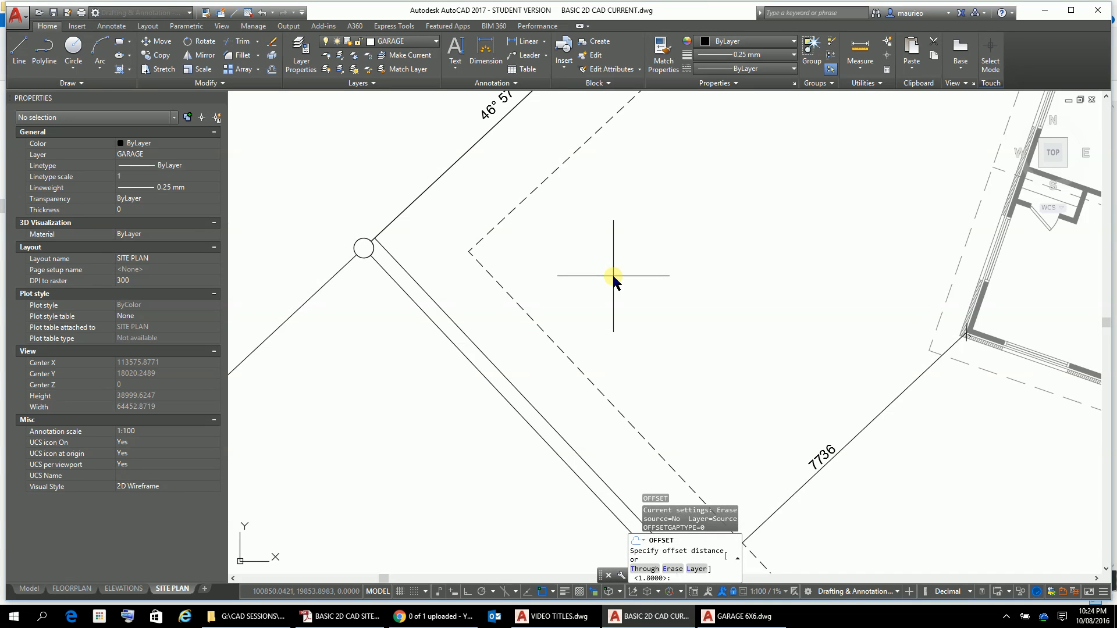
pyautogui.press('Escape')
pyautogui.press('Escape')
pyautogui.hotkey('ctrl', 'z')
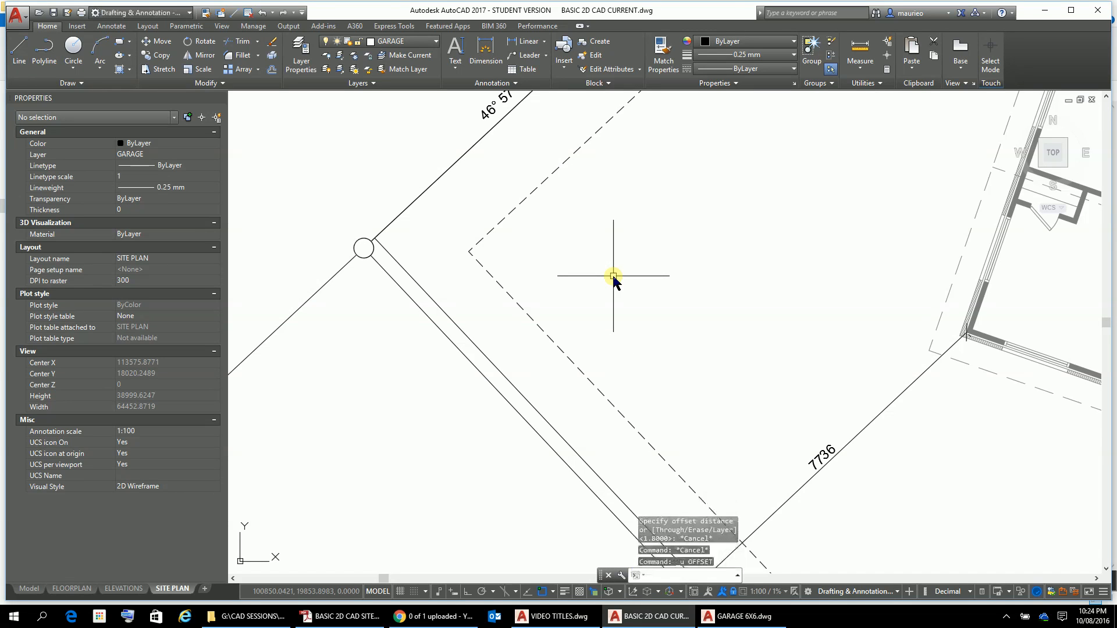
pyautogui.hotkey('ctrl', 'z')
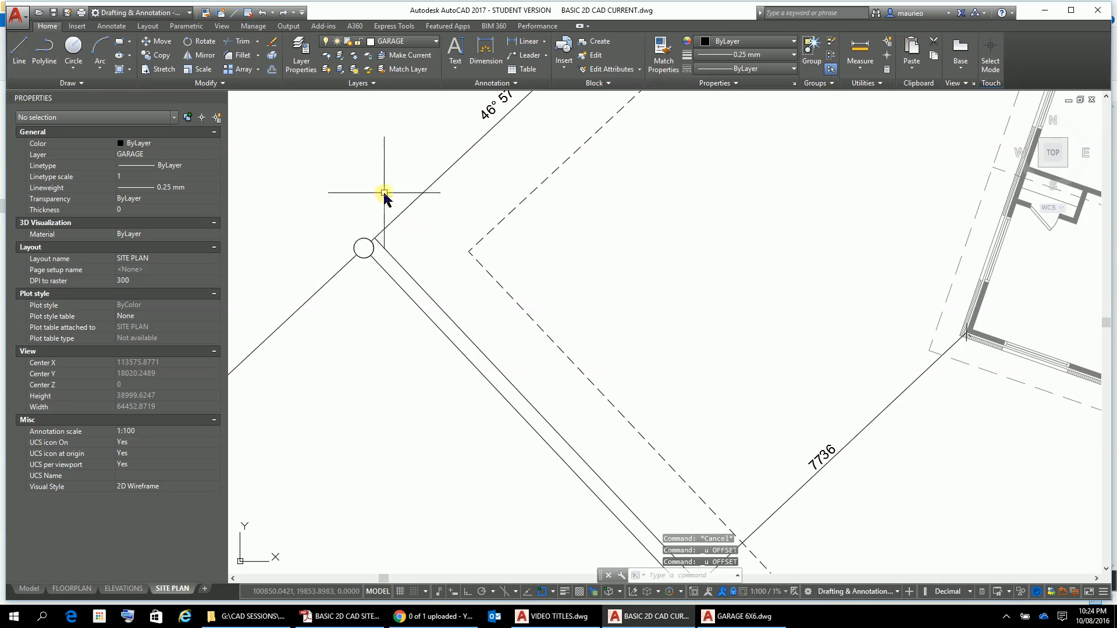
# Offset the northwestern site boundary line beside the 46° 57' 00" bearing by 1800 towards the inside of the site
pyautogui.scroll(5, 429, 200)
pyautogui.scroll(-4, 526, 261)
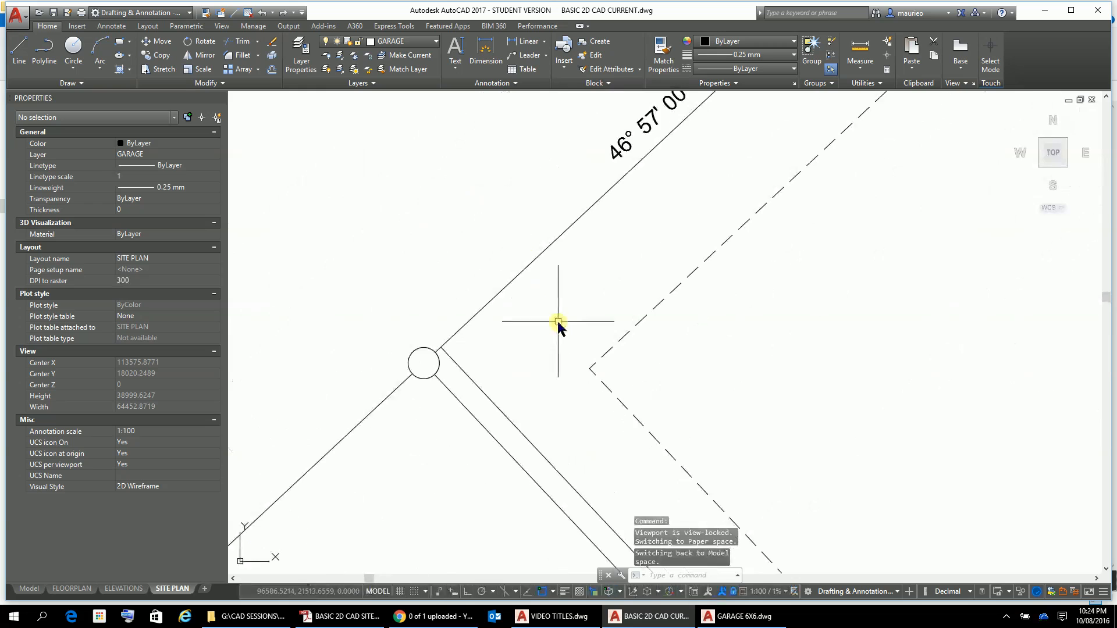
pyautogui.write('o')
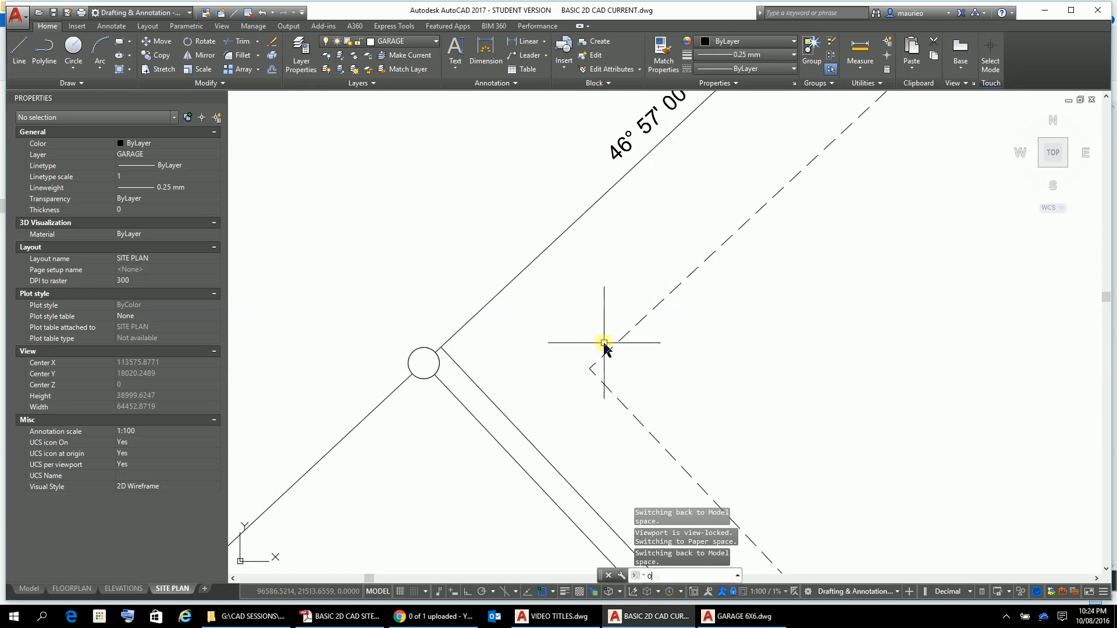
pyautogui.press('Return')
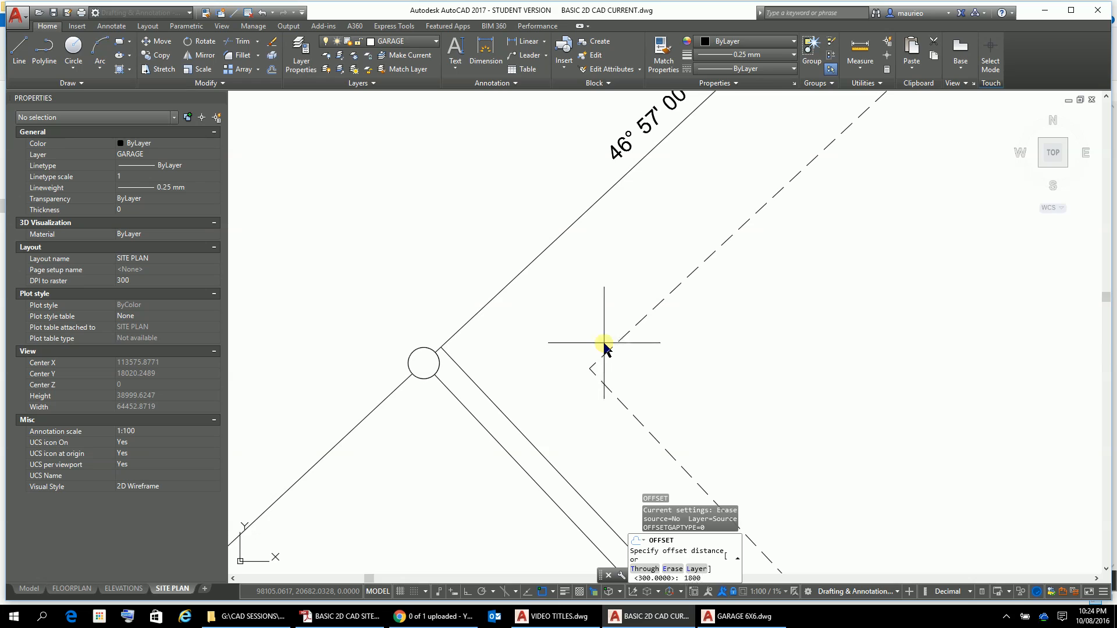
pyautogui.press('Return')
pyautogui.click(435, 353)
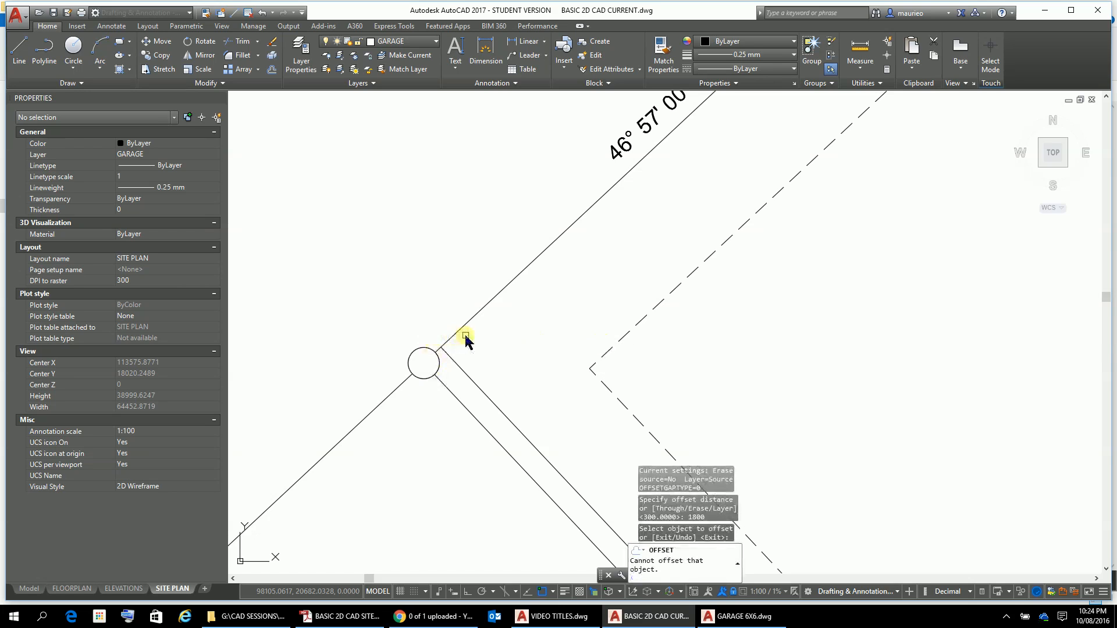
pyautogui.click(462, 329)
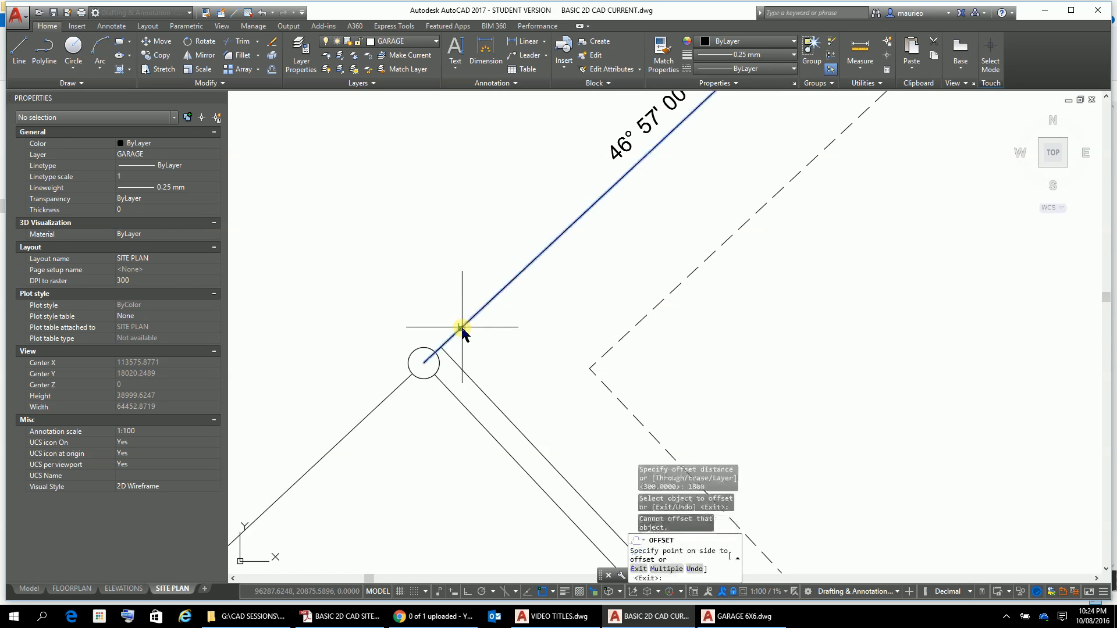
pyautogui.click(506, 340)
pyautogui.scroll(-5, 865, 463)
pyautogui.moveTo(800, 440); pyautogui.dragTo(491, 219, button='middle')
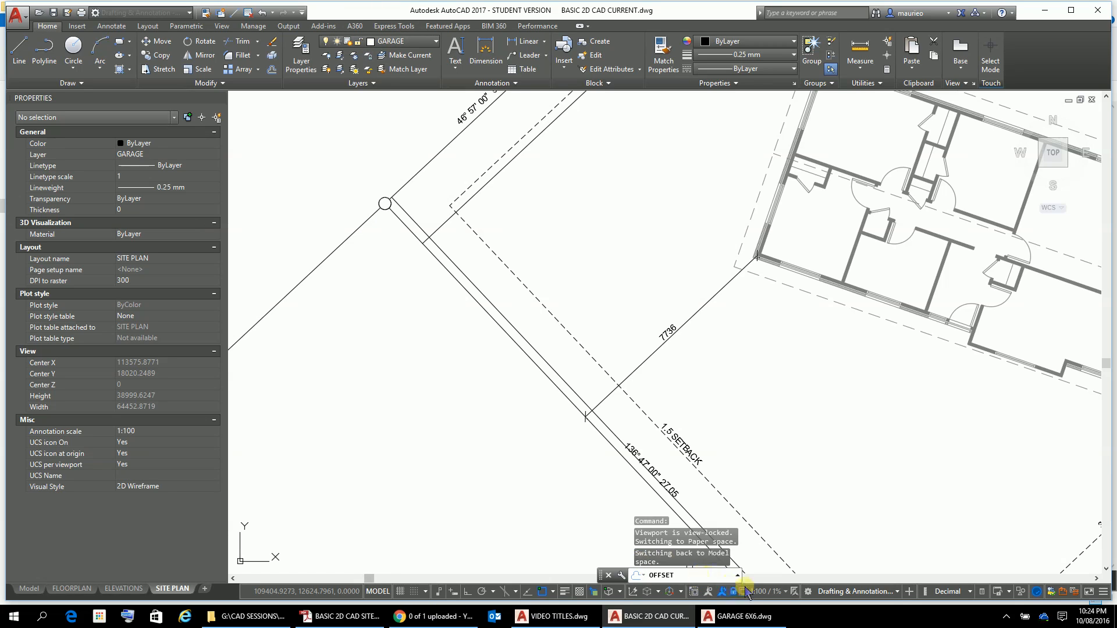
pyautogui.press('Escape')
pyautogui.press('Escape')
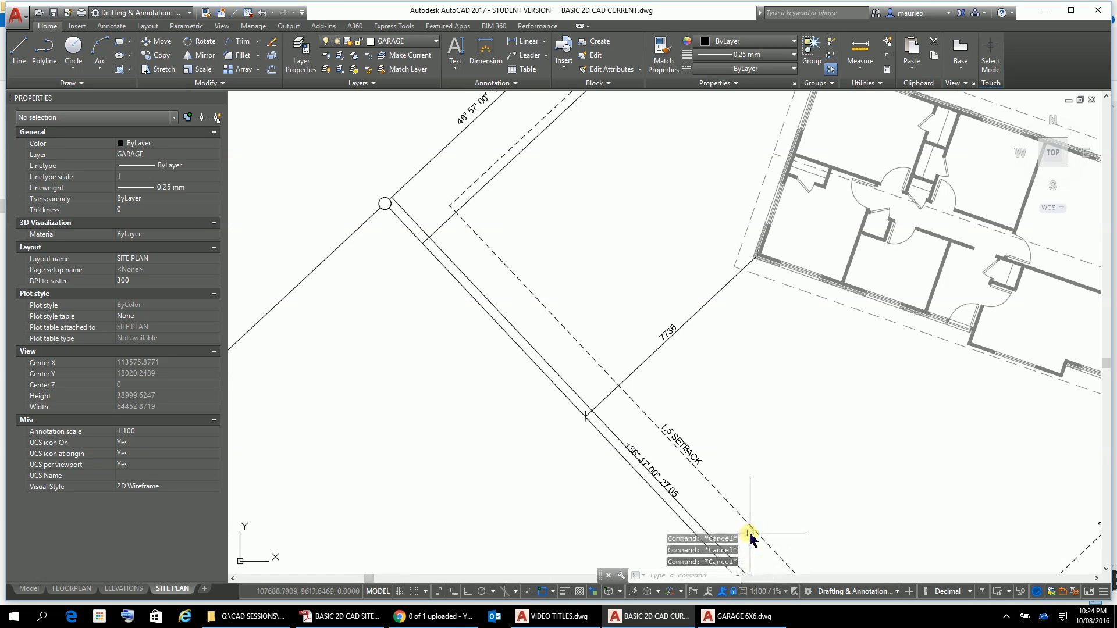
# Attach the drawing GARAGE 6X6.dwg as an external reference, with its insertion point specified on-screen
pyautogui.click(78, 28)
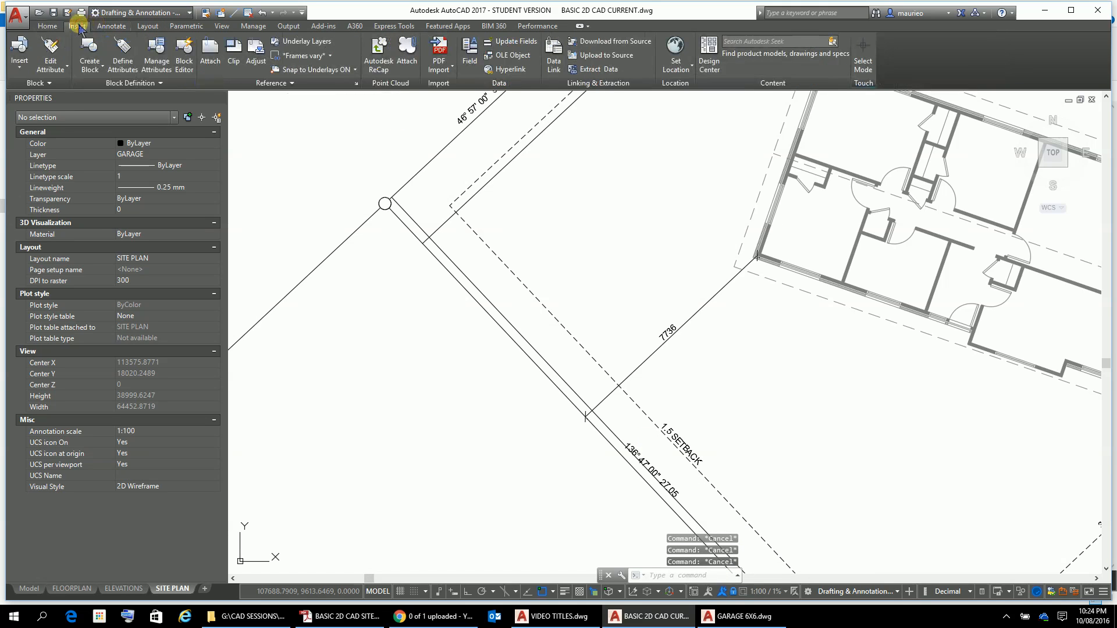
pyautogui.click(356, 85)
pyautogui.click(355, 86)
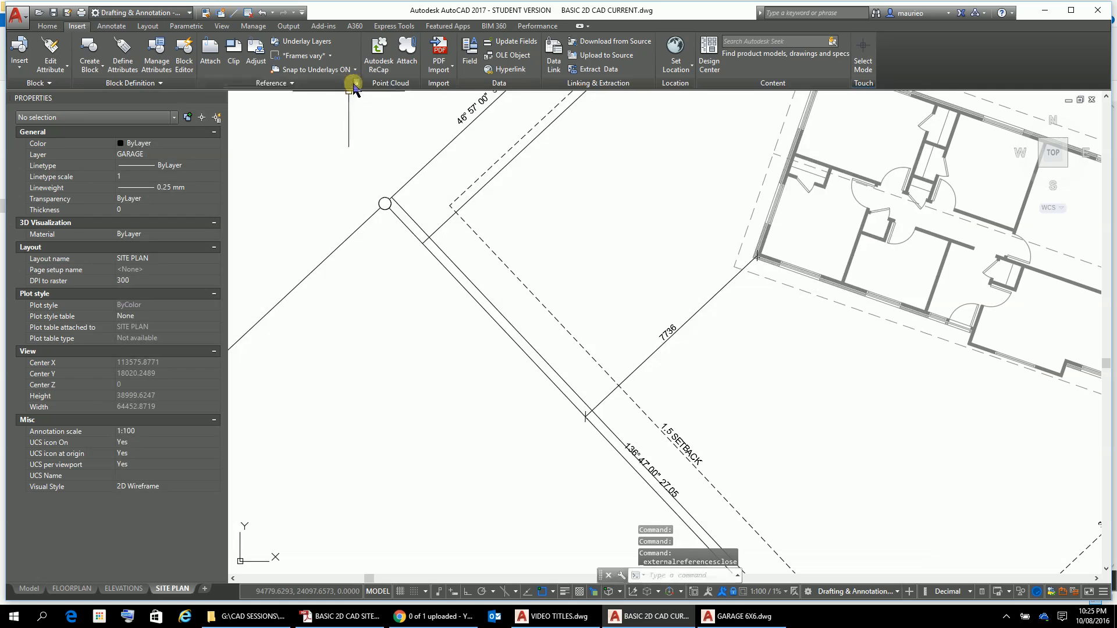
pyautogui.click(356, 84)
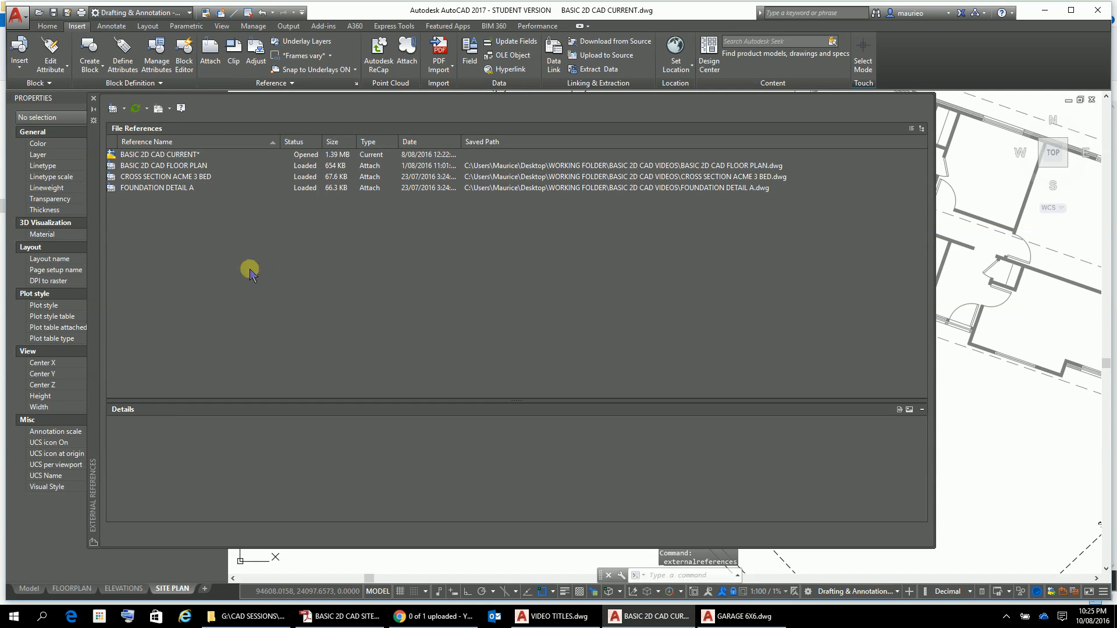
pyautogui.click(125, 110)
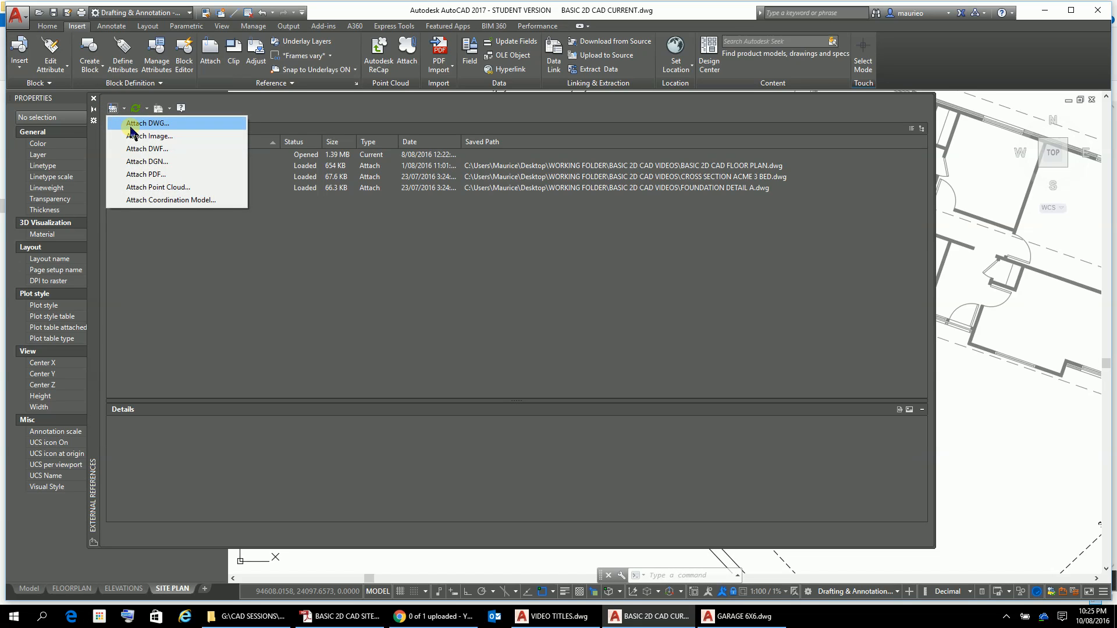
pyautogui.click(130, 125)
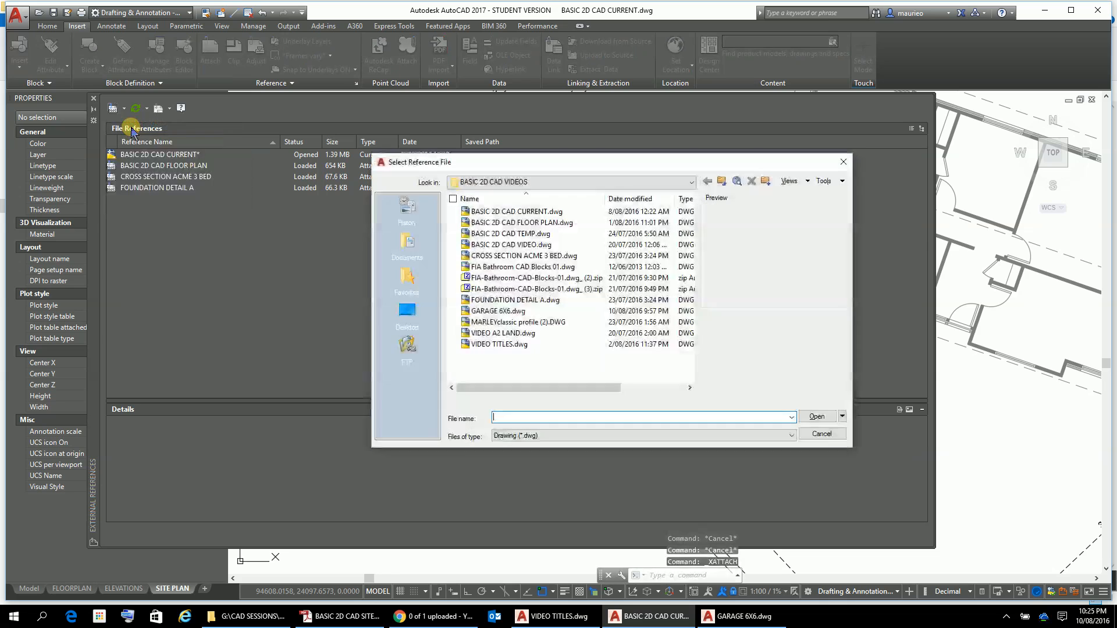
pyautogui.click(508, 312)
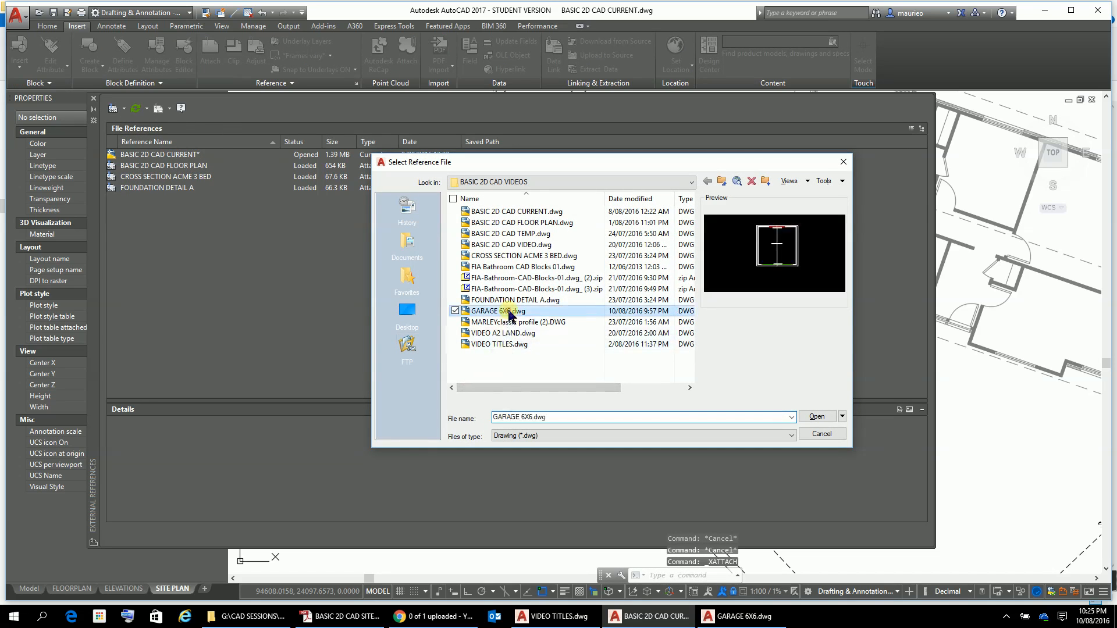
pyautogui.doubleClick(510, 312)
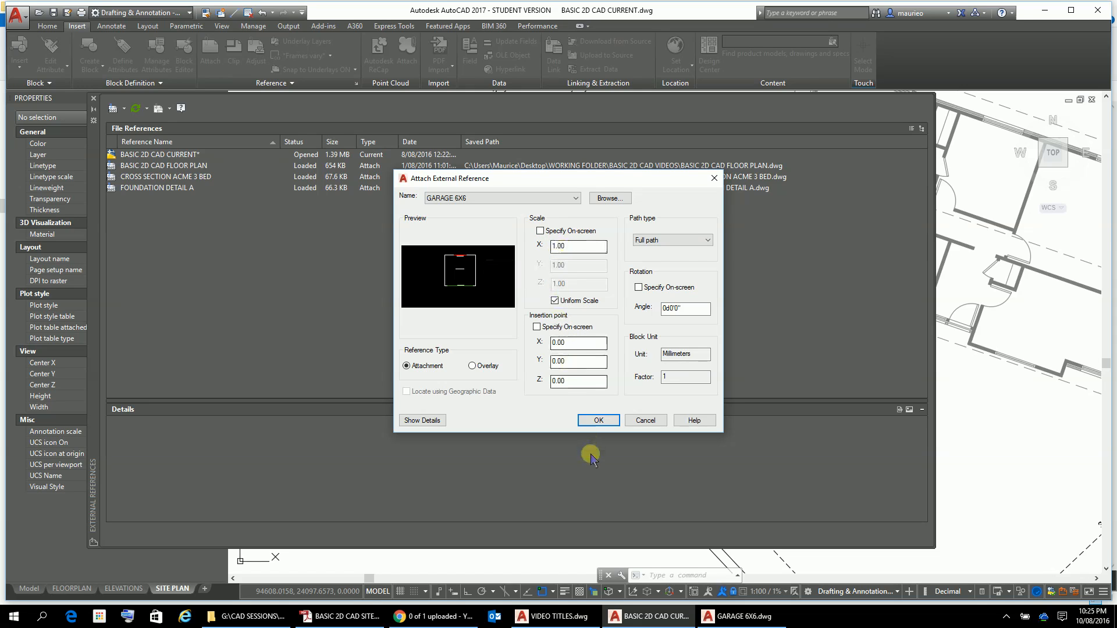
pyautogui.click(537, 327)
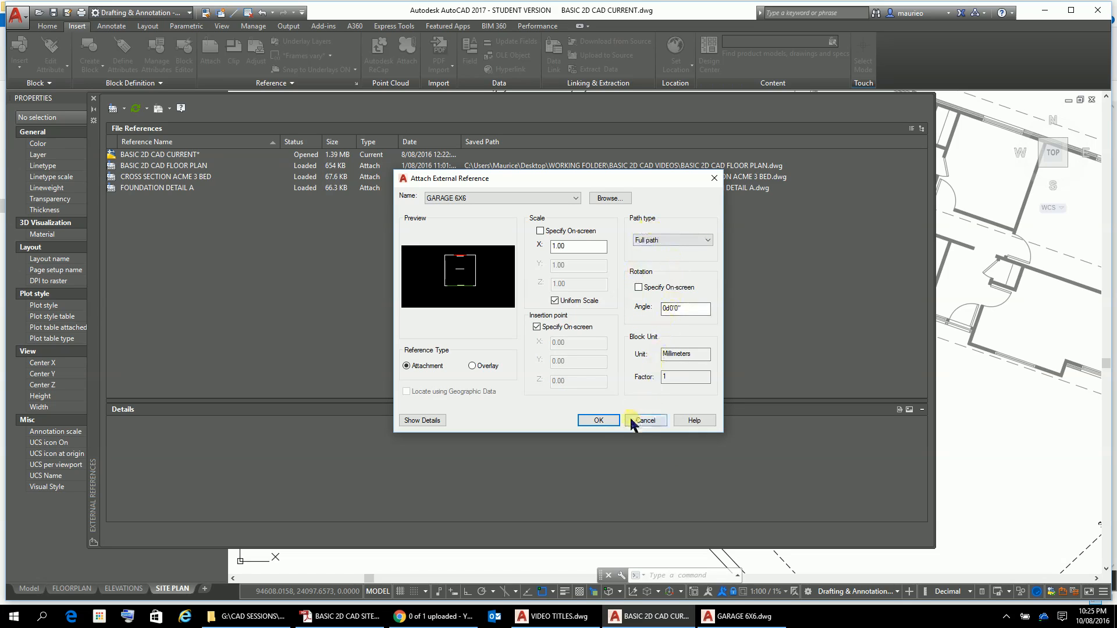
pyautogui.click(599, 420)
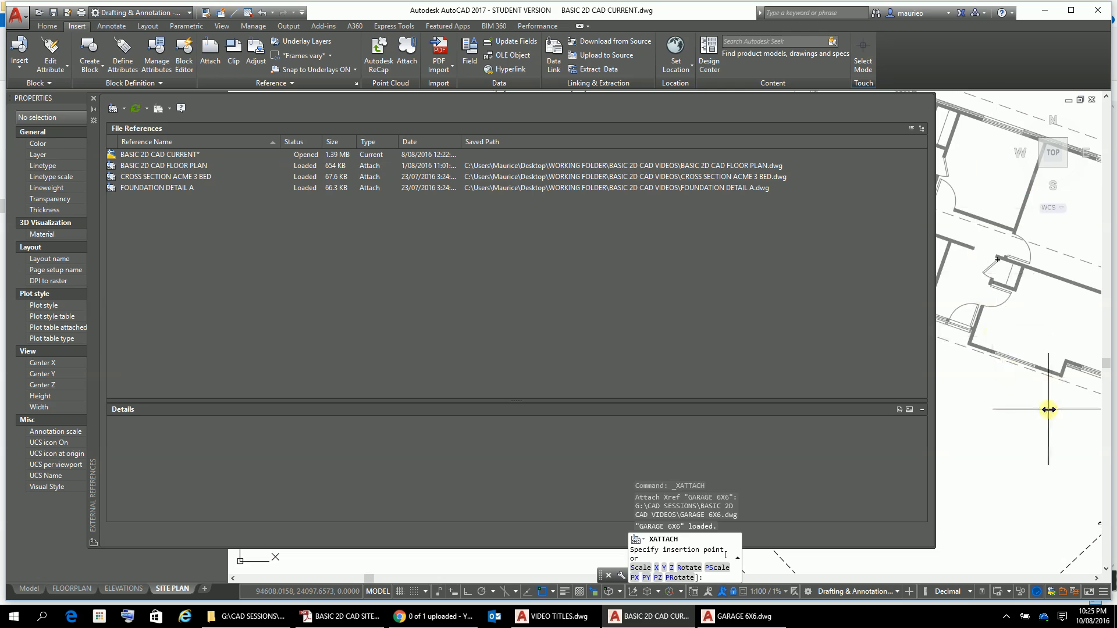
# Insert the garage reference at the intersection of the 300 and 1800 boundary offset lines near the western corner peg
pyautogui.scroll(-6, 1048, 410)
pyautogui.scroll(3, 1048, 410)
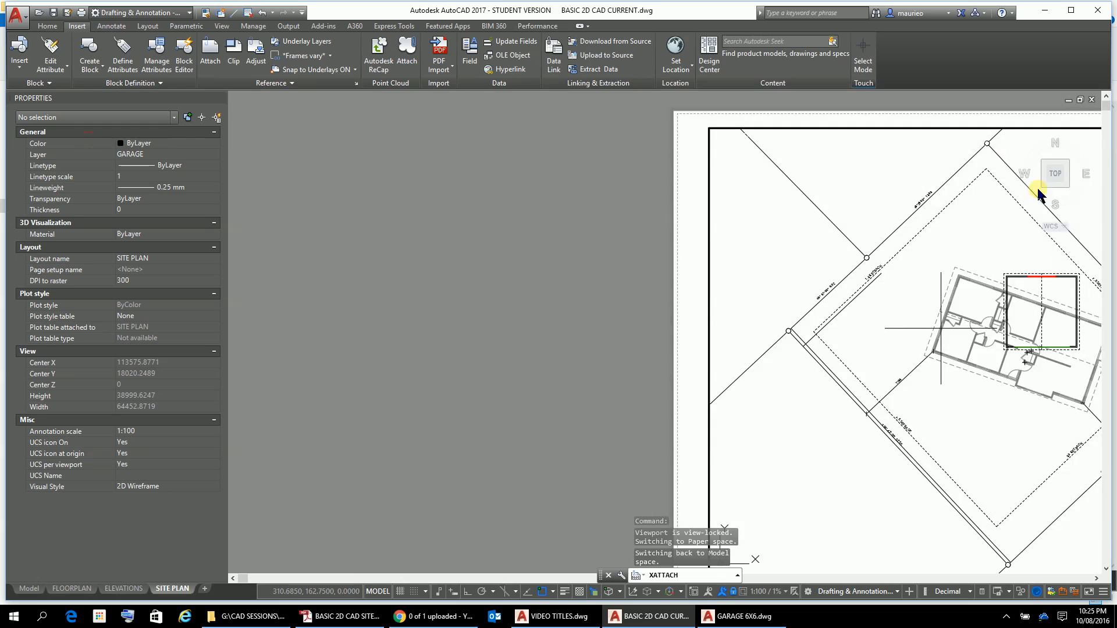
pyautogui.scroll(4, 779, 395)
pyautogui.scroll(-2, 783, 384)
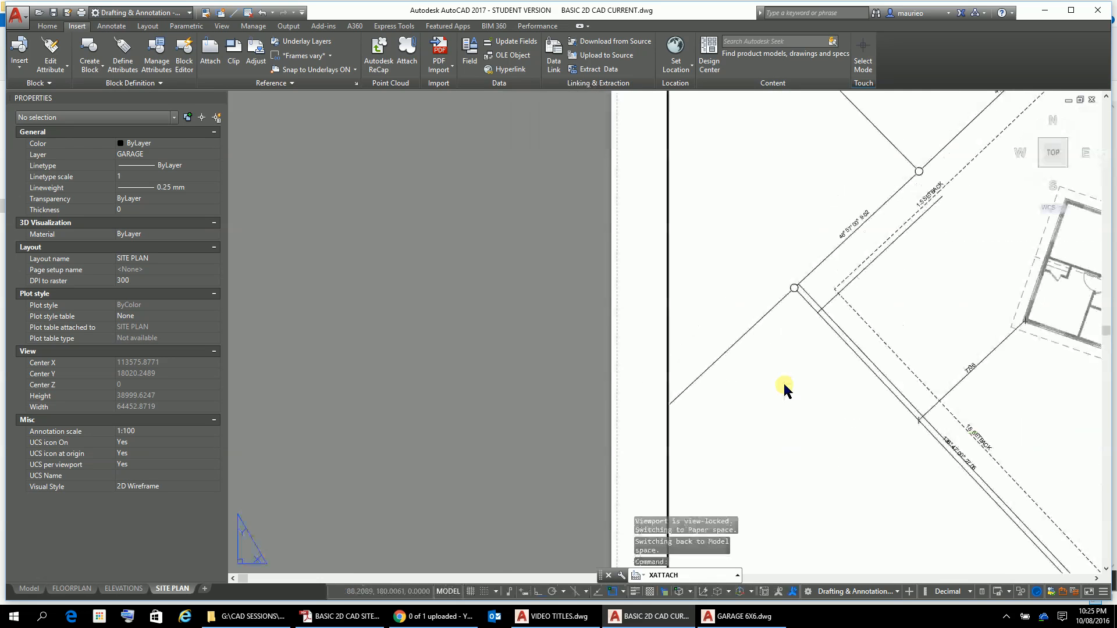
pyautogui.moveTo(783, 384); pyautogui.dragTo(432, 316, button='middle')
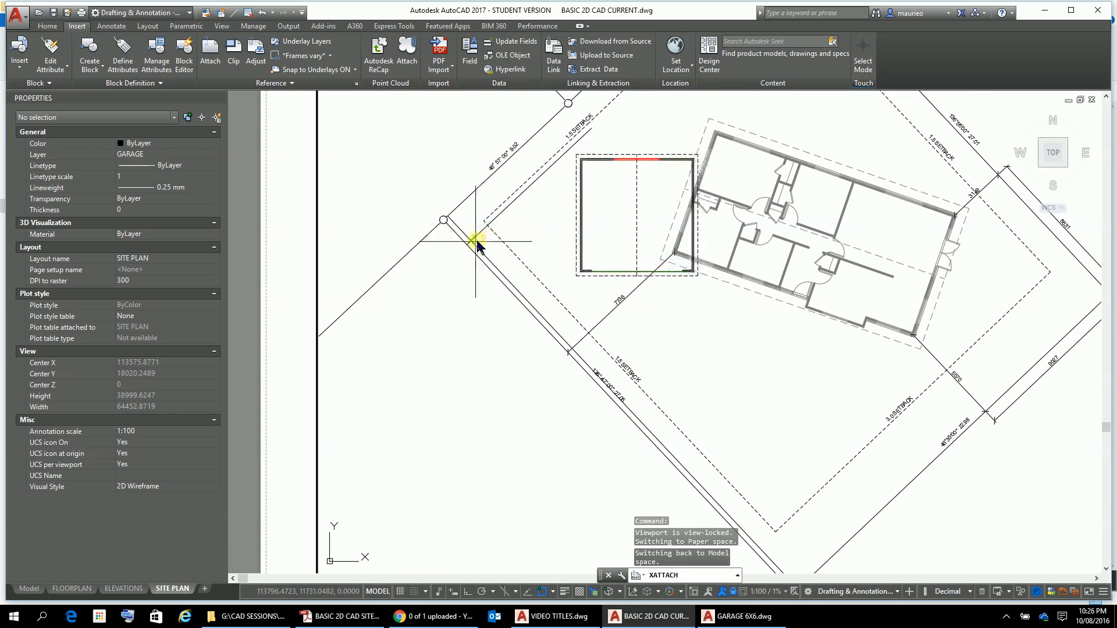
pyautogui.click(472, 244)
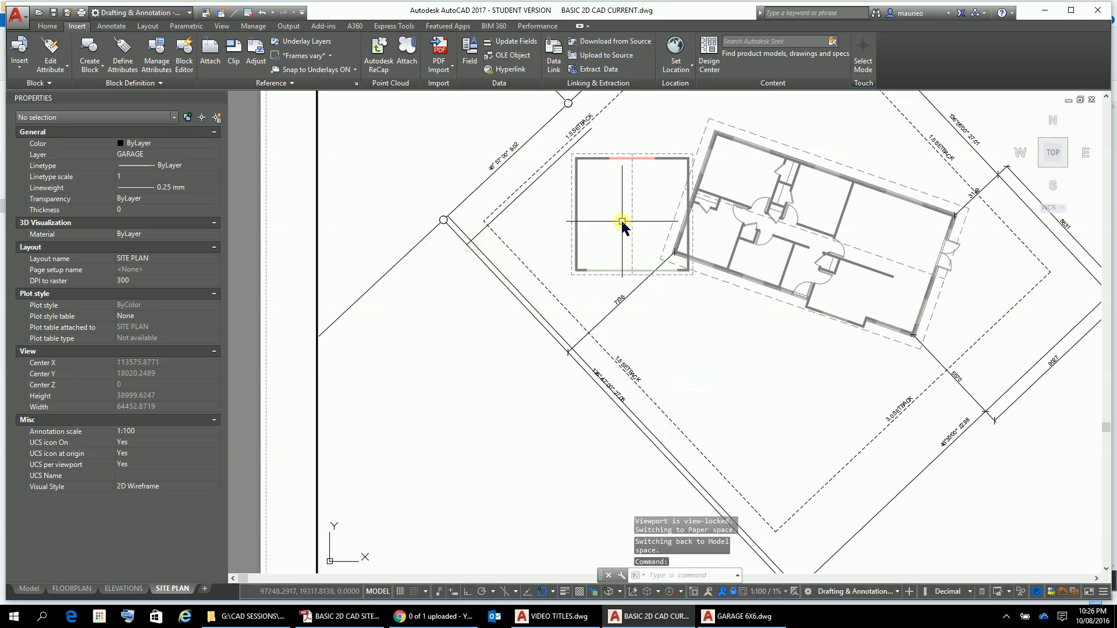
pyautogui.scroll(-2, 621, 221)
pyautogui.scroll(2, 622, 221)
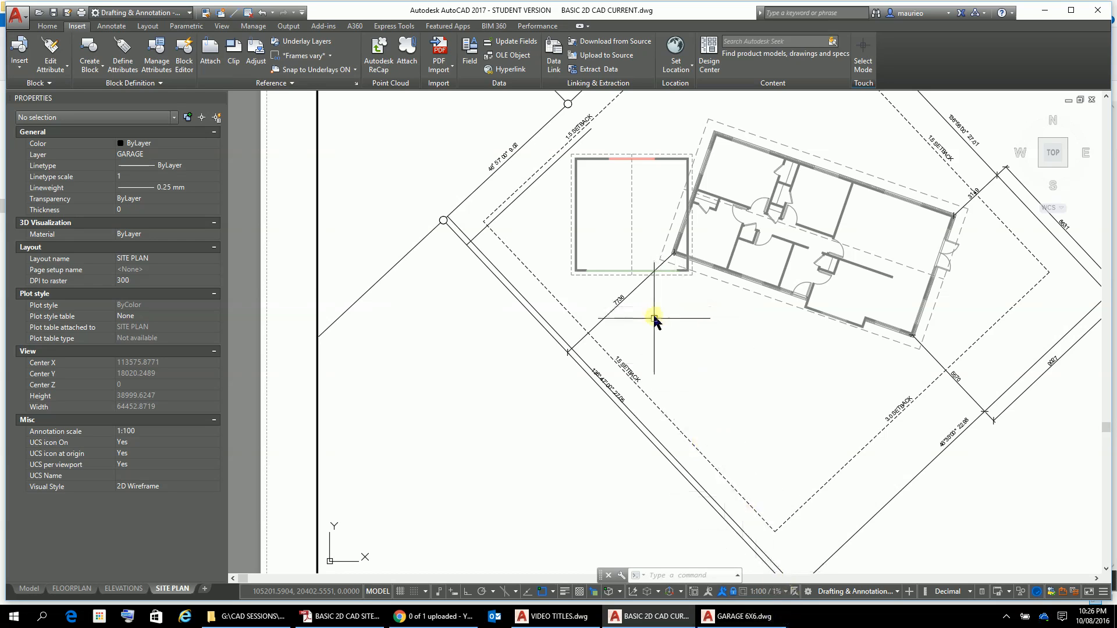
pyautogui.rightClick(717, 337)
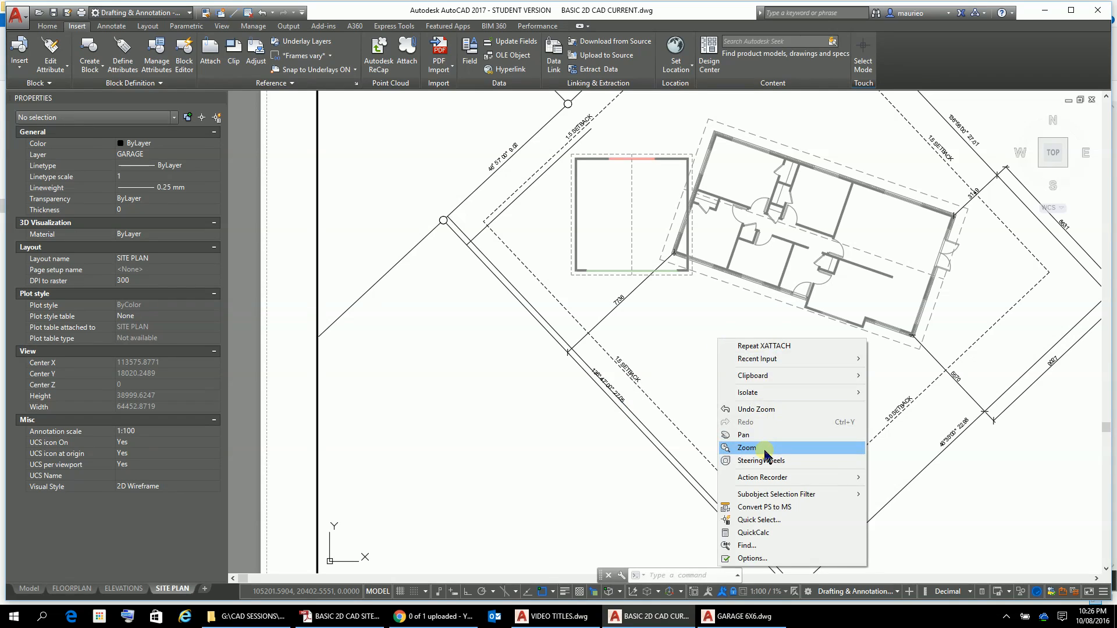
pyautogui.press('Escape')
pyautogui.press('Escape')
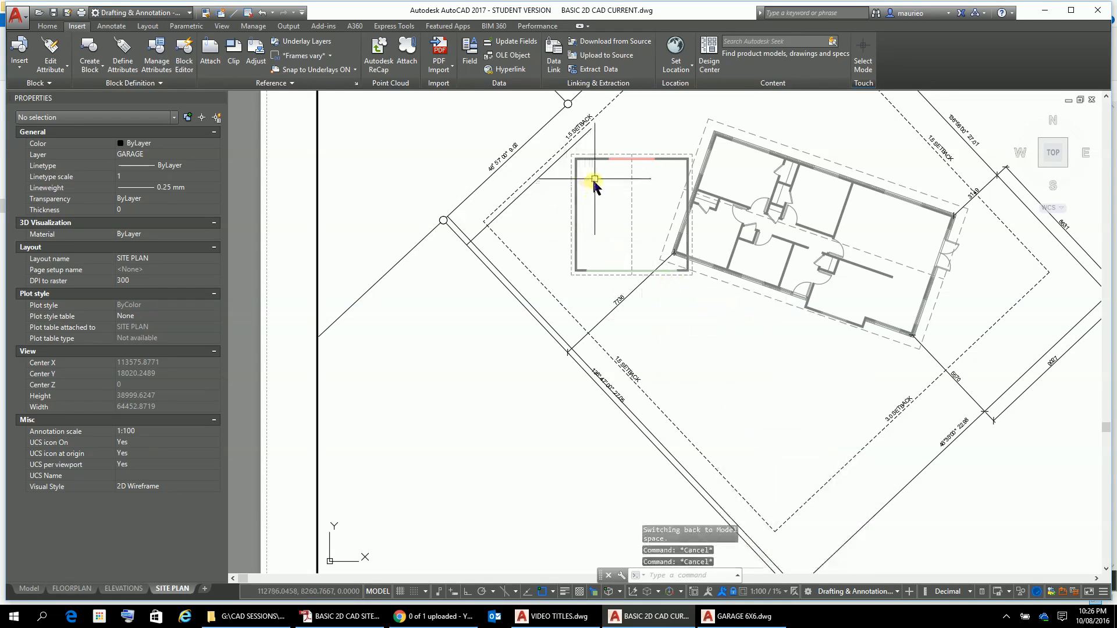
# Move the garage reference from its upper-left outer wall corner to the intersection of the two boundary offset lines
pyautogui.click(614, 157)
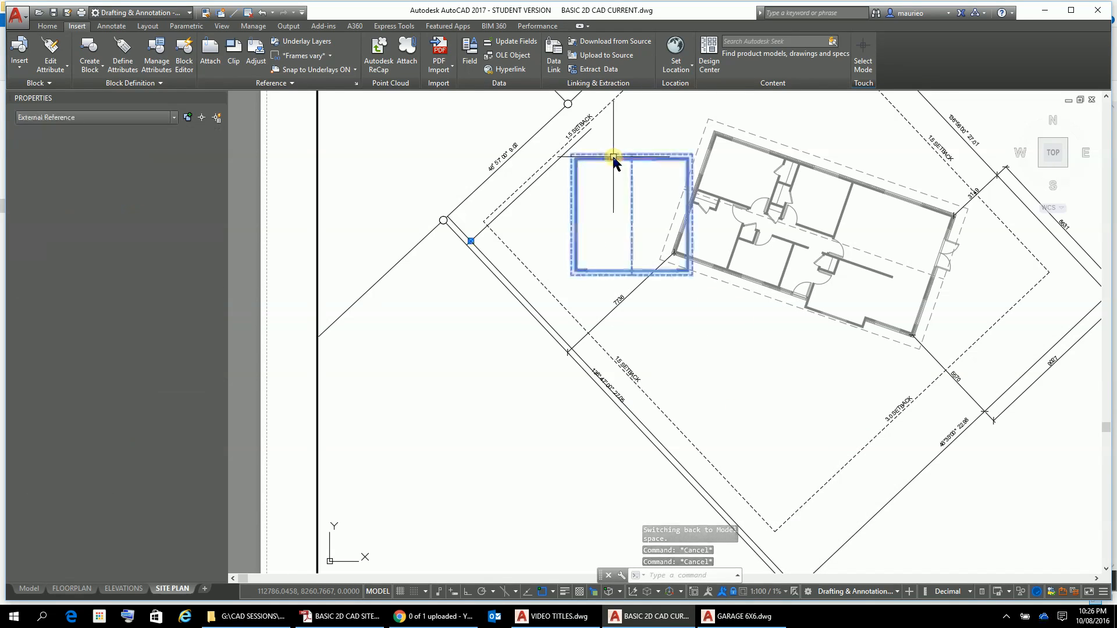
pyautogui.rightClick(626, 213)
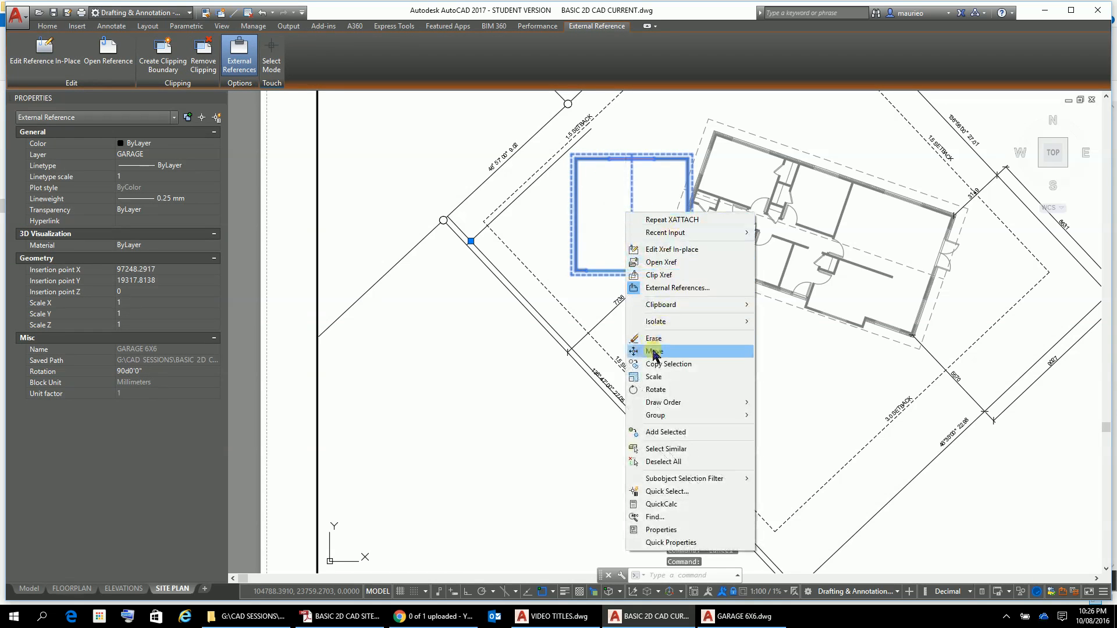
pyautogui.click(653, 351)
pyautogui.scroll(5, 576, 170)
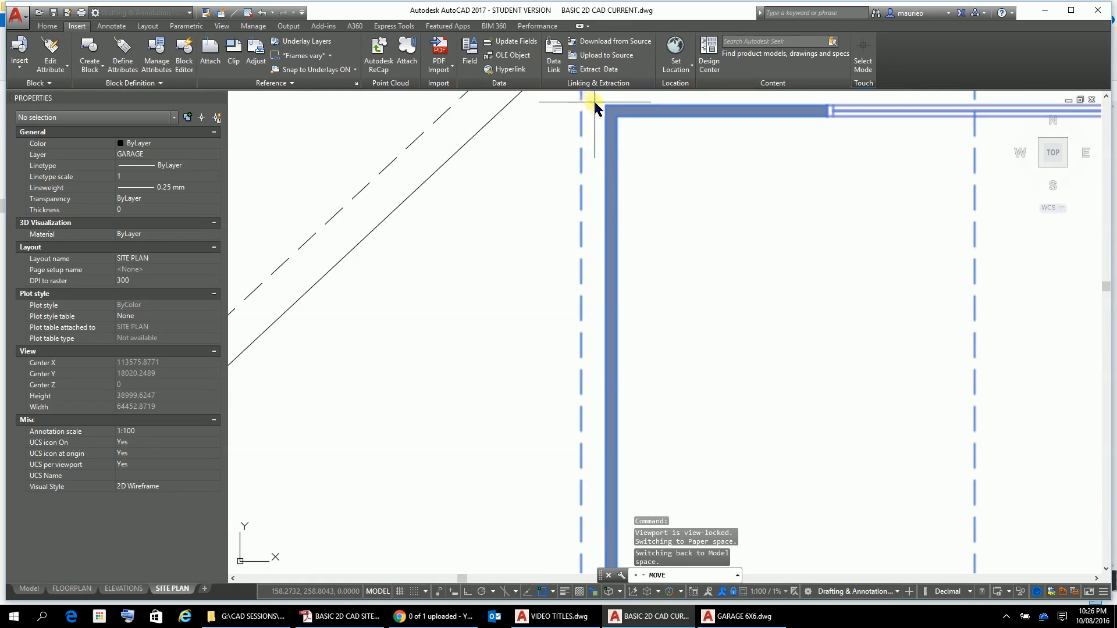
pyautogui.click(605, 107)
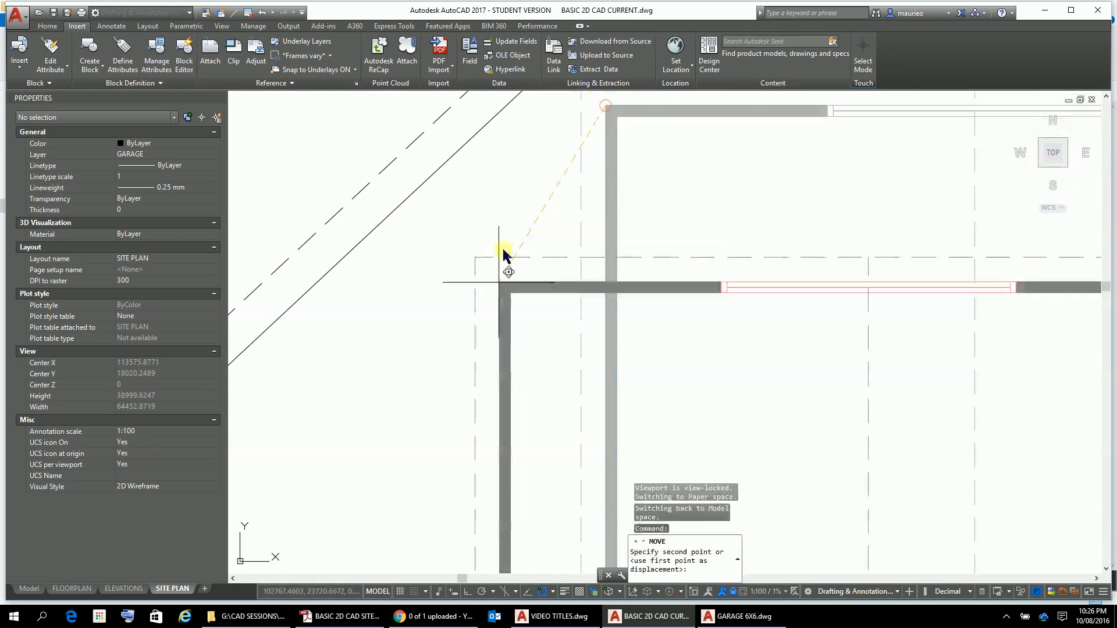
pyautogui.scroll(-5, 488, 337)
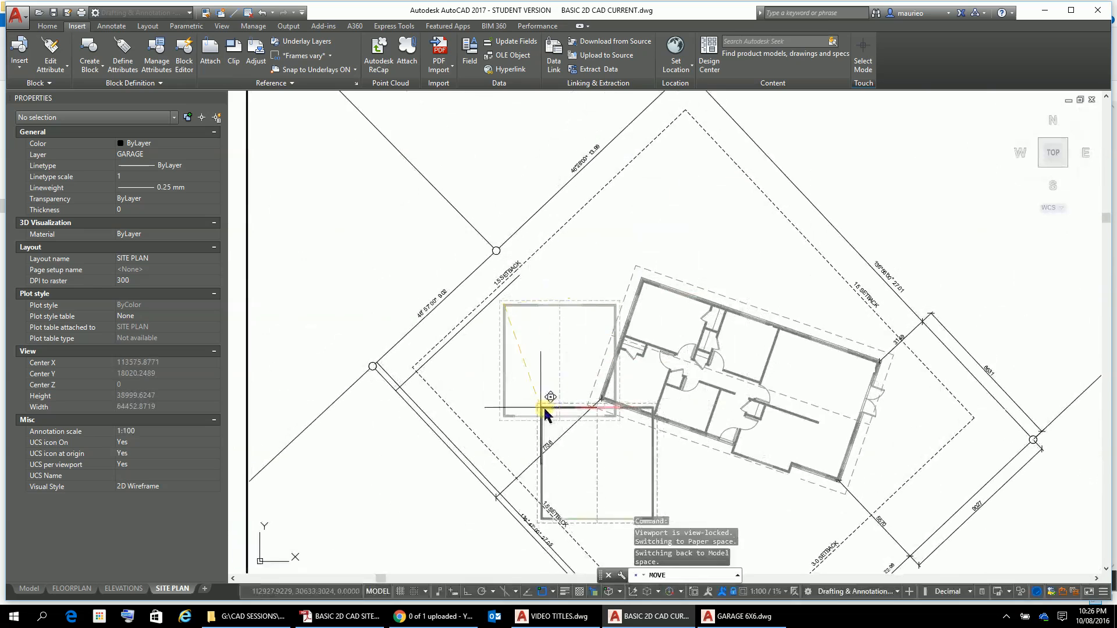
pyautogui.scroll(5, 651, 289)
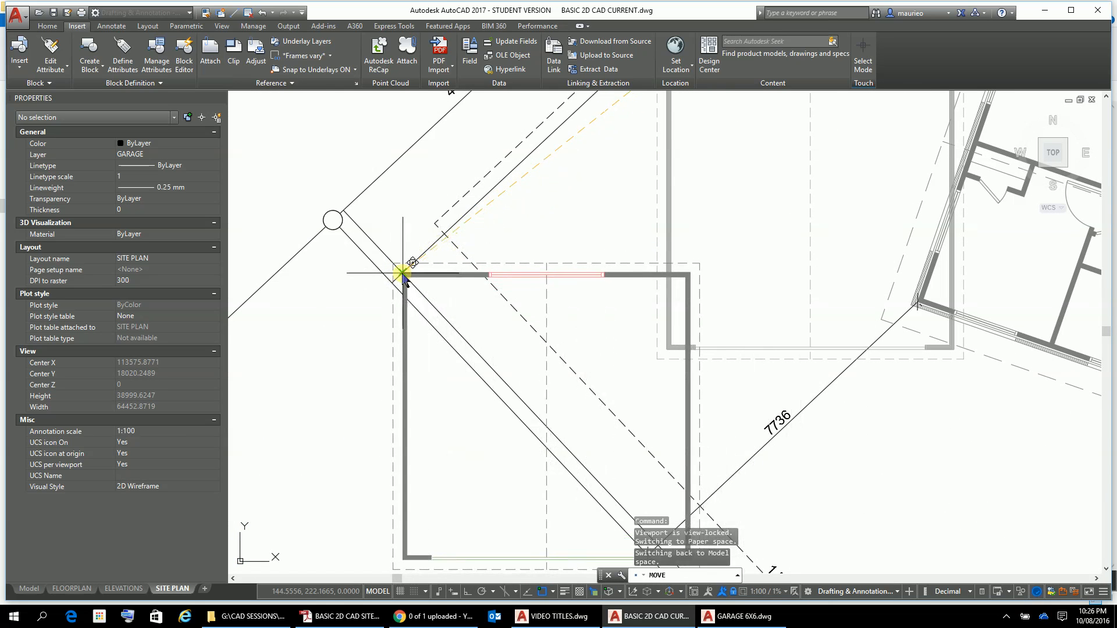
pyautogui.click(402, 273)
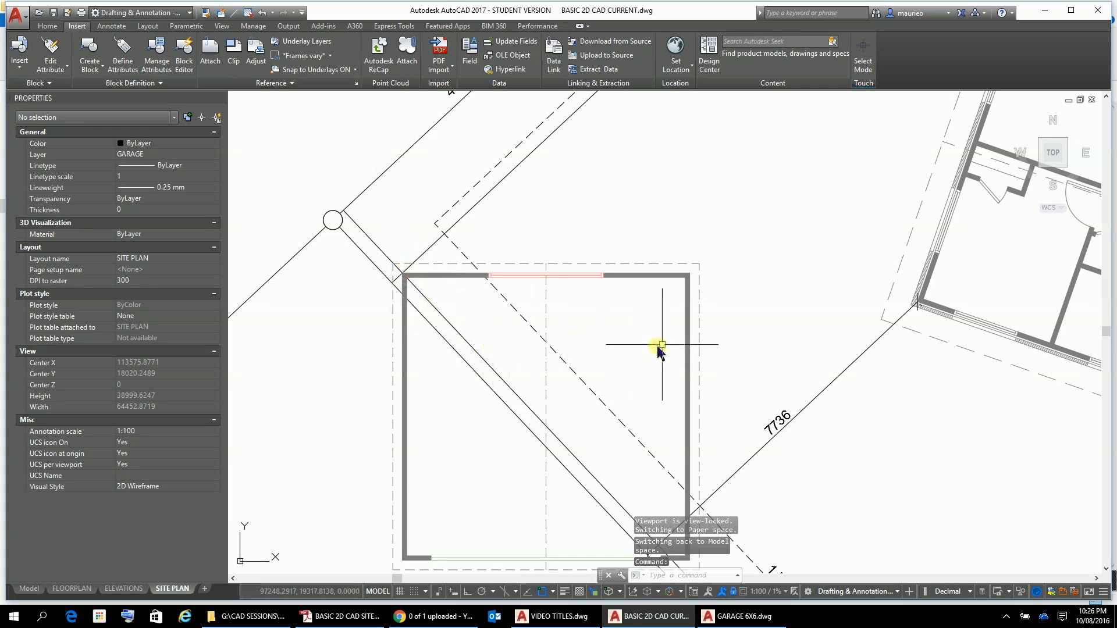
# Rotate the garage reference about its upper-left outer wall corner, using its top wall as the reference angle, to align with the 1800 offset line
pyautogui.click(700, 314)
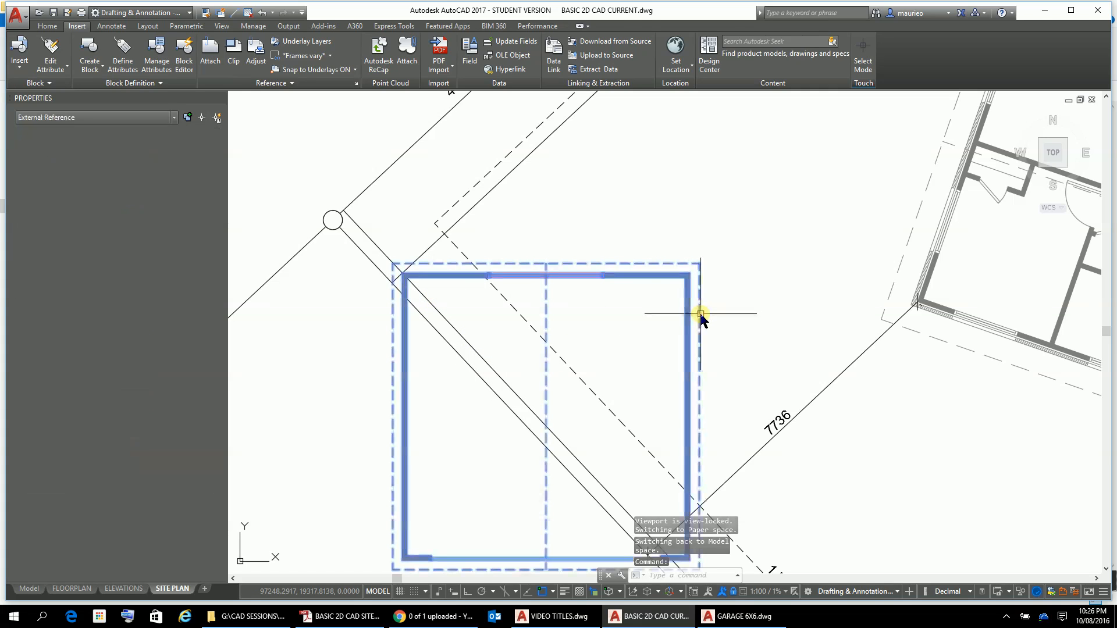
pyautogui.rightClick(857, 279)
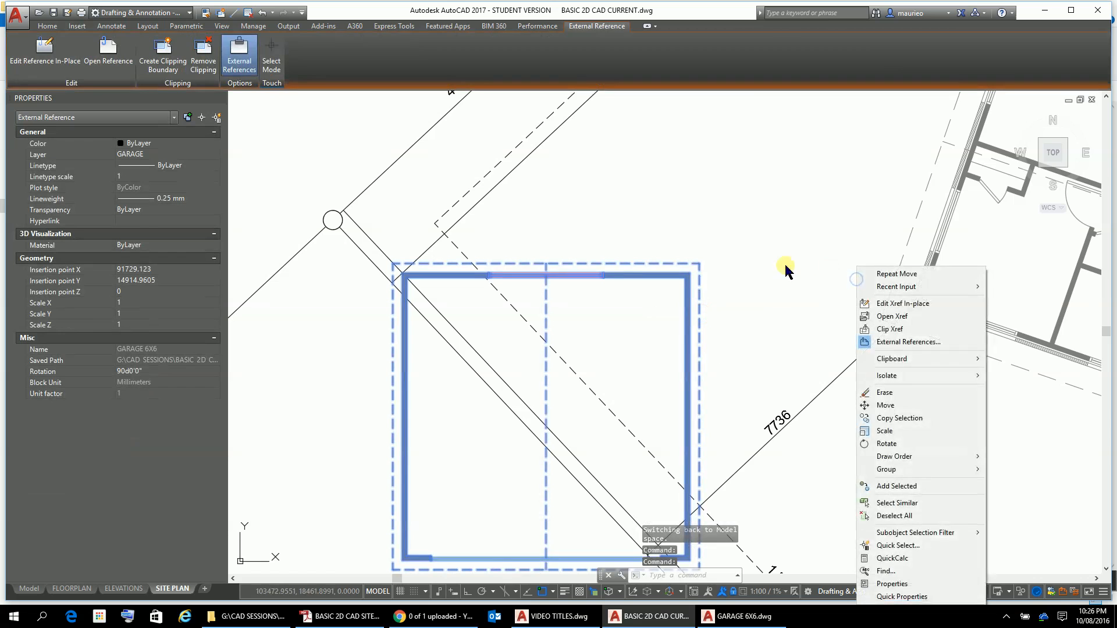
pyautogui.click(894, 445)
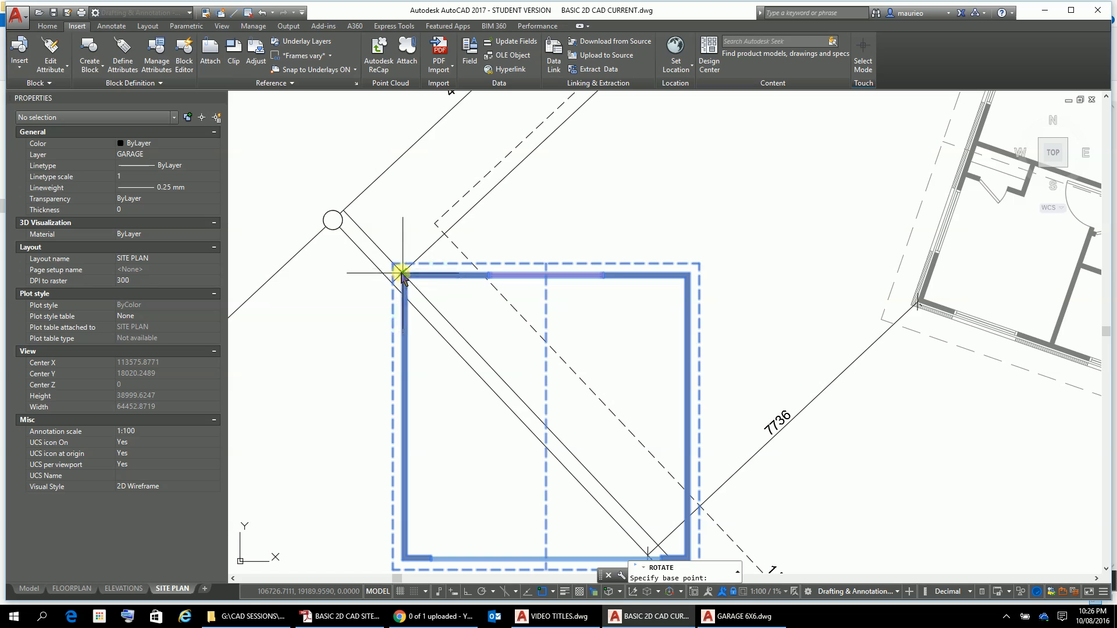
pyautogui.click(401, 273)
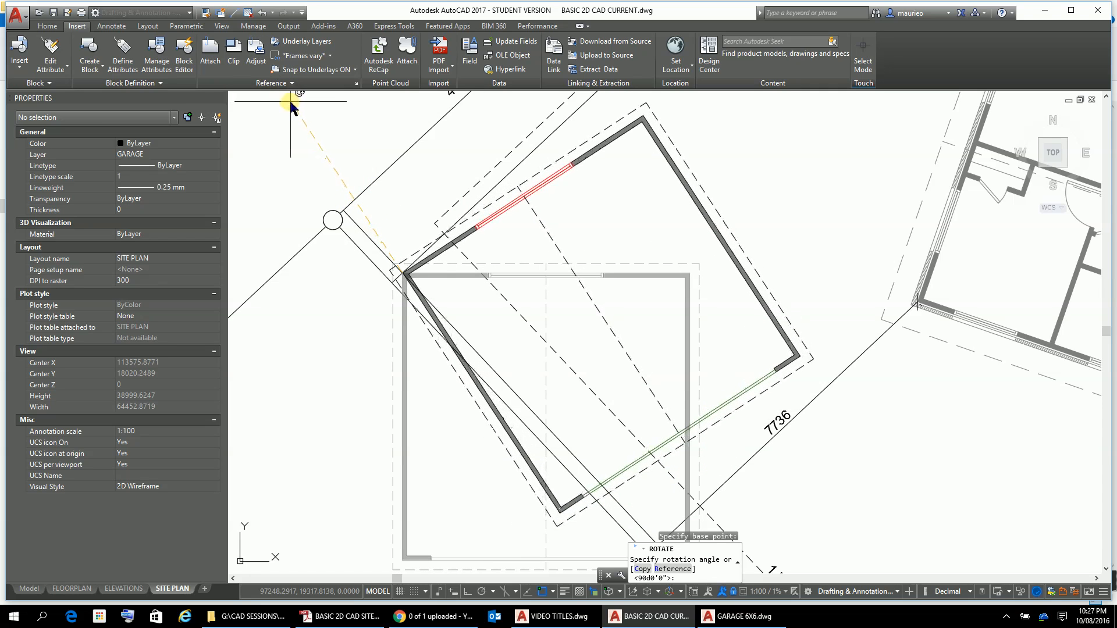
pyautogui.write('r')
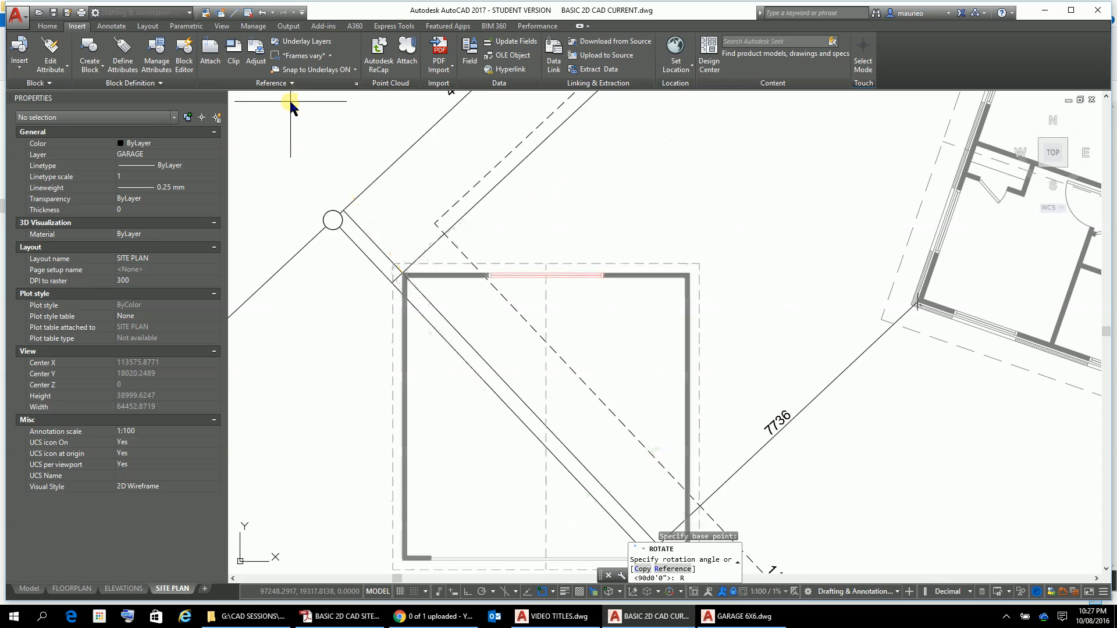
pyautogui.press('Return')
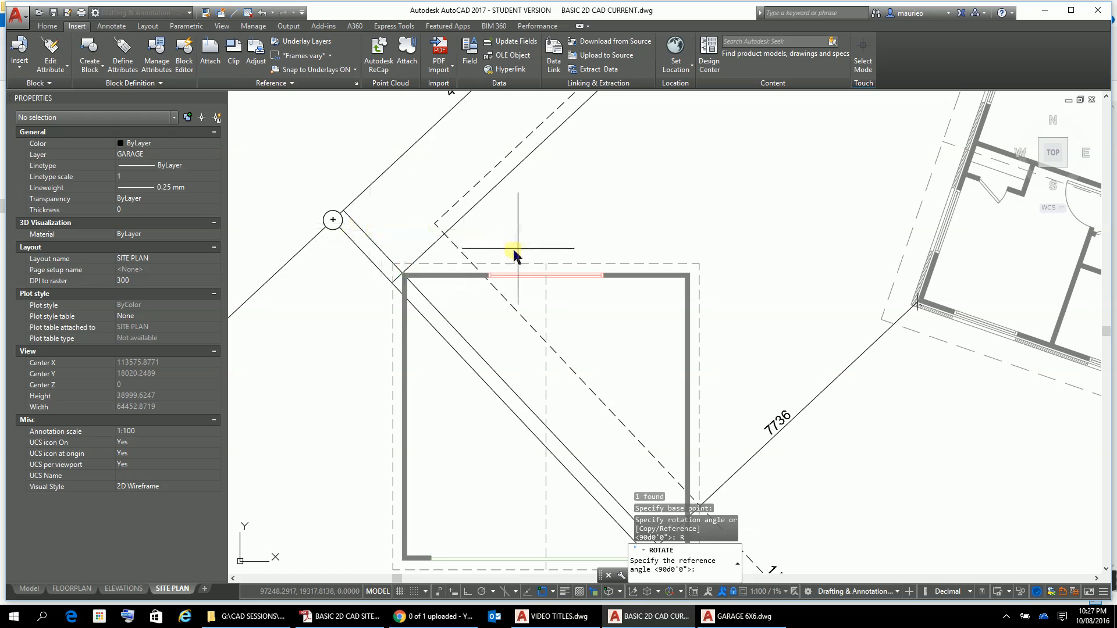
pyautogui.scroll(4, 384, 221)
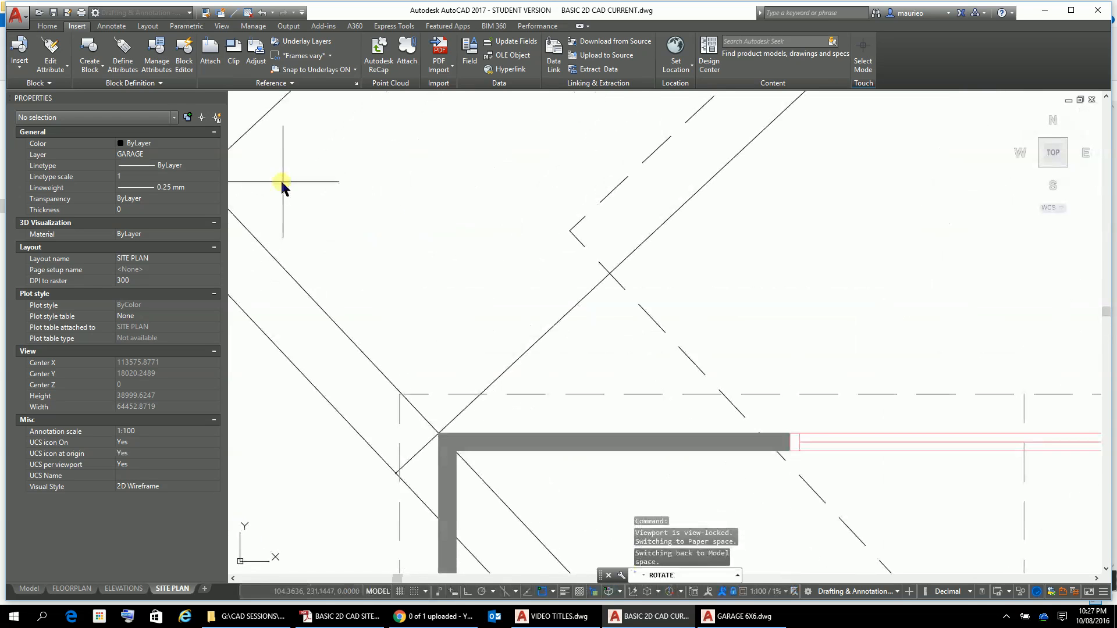
pyautogui.click(438, 432)
pyautogui.scroll(-4, 956, 410)
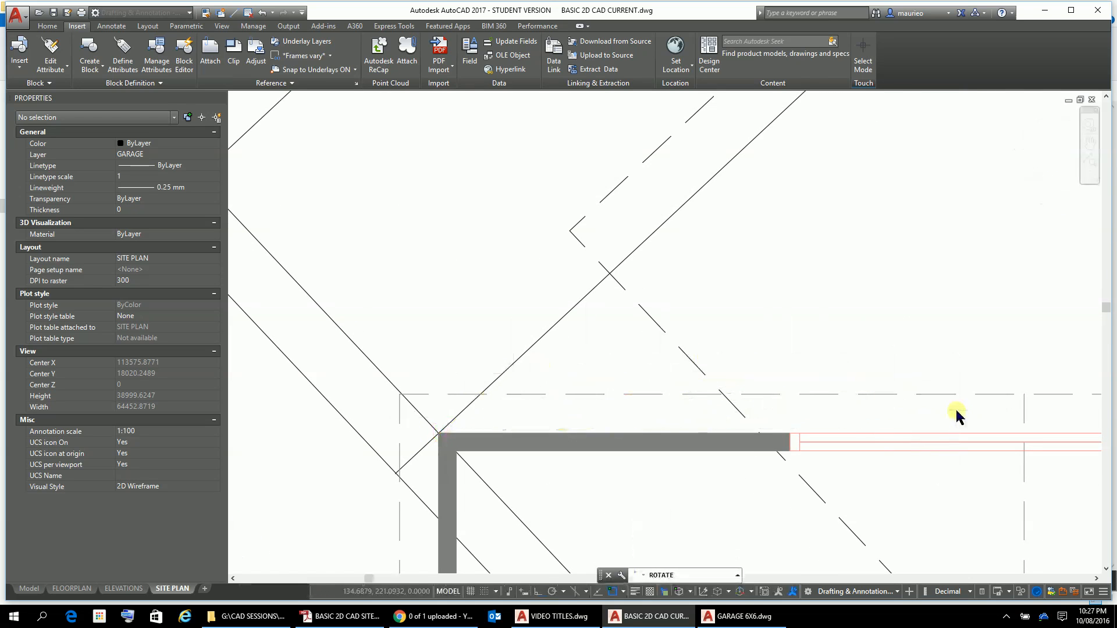
pyautogui.moveTo(846, 344); pyautogui.dragTo(369, 304, button='middle')
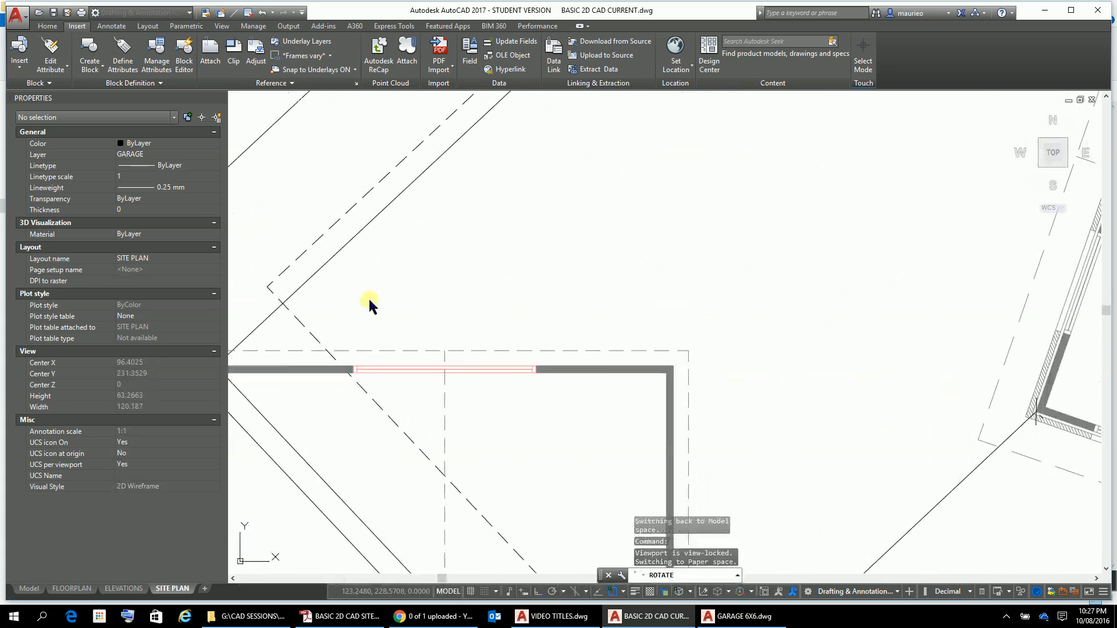
pyautogui.click(673, 366)
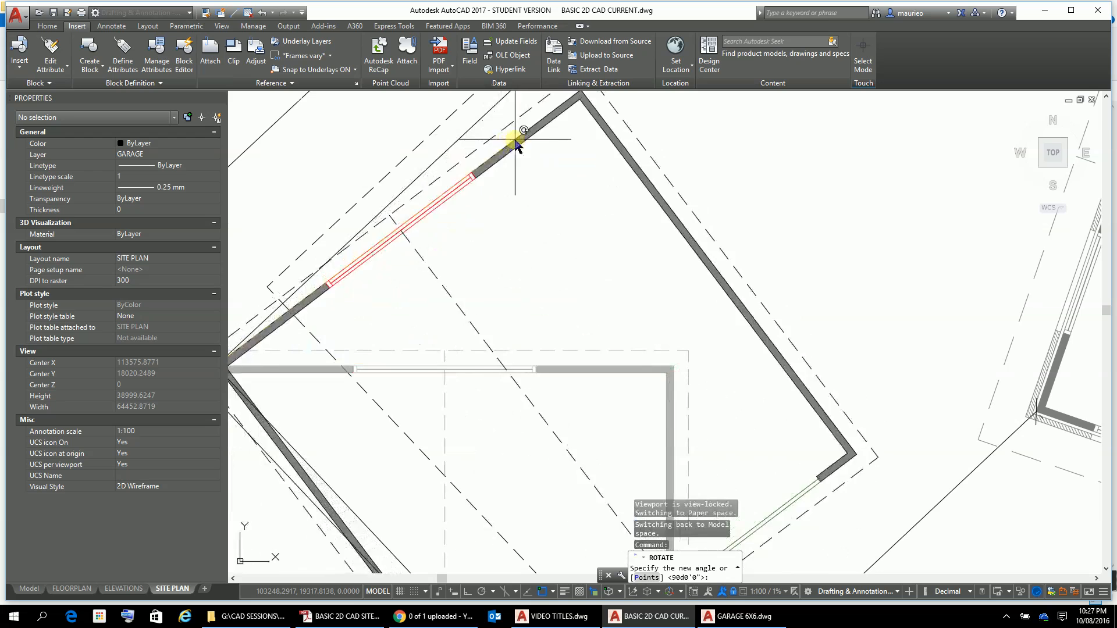
pyautogui.scroll(-4, 562, 142)
pyautogui.scroll(4, 621, 332)
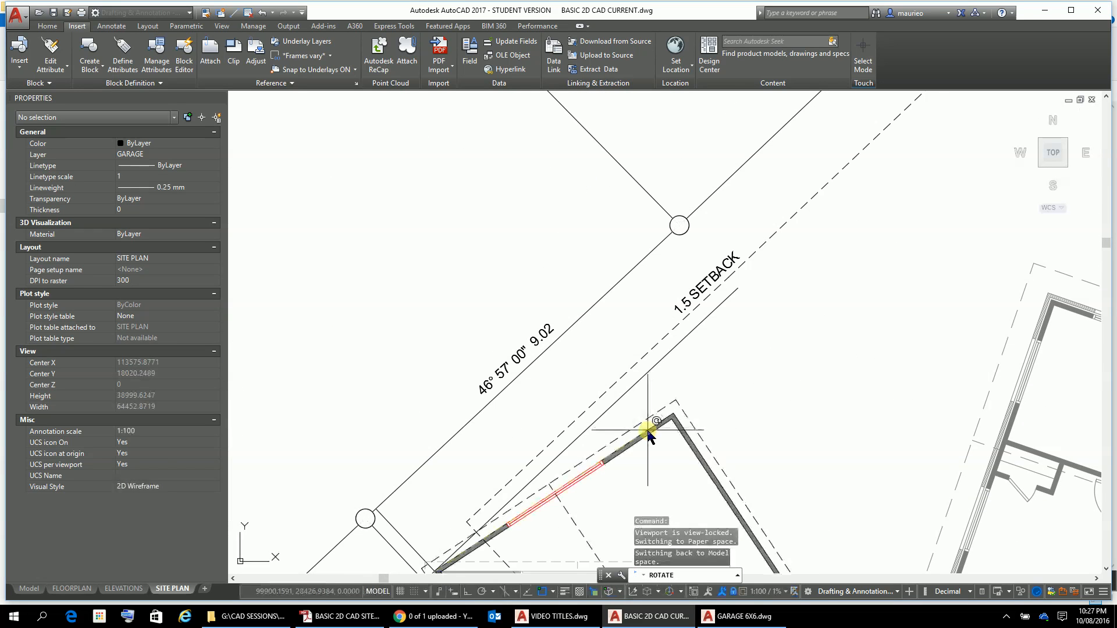
pyautogui.click(623, 405)
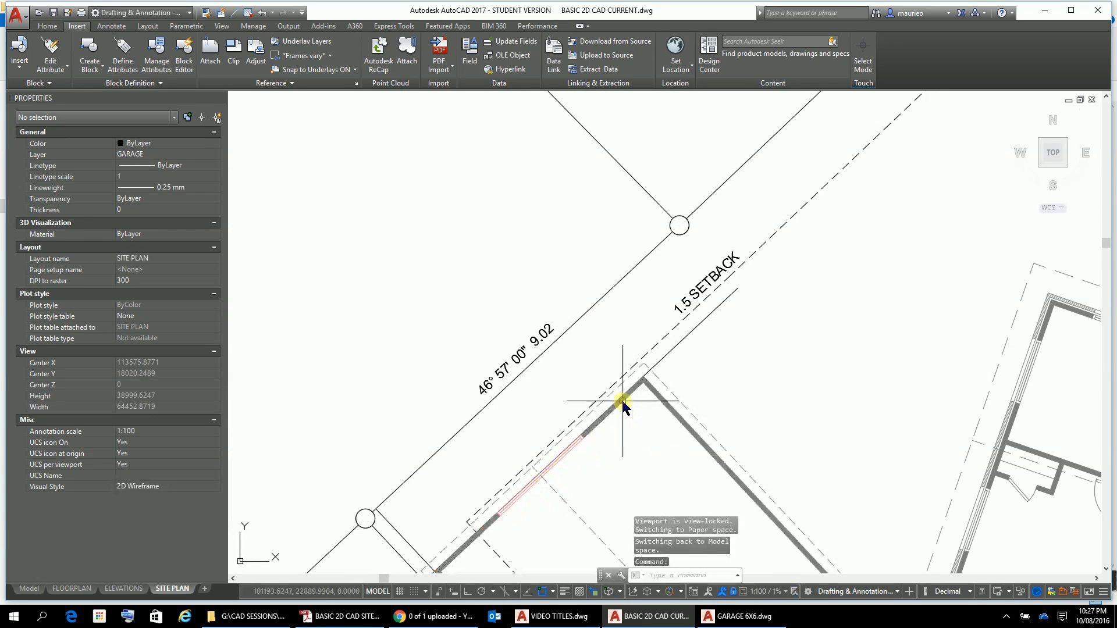
# Erase the 1800 offset construction line running along the garage's northwestern wall
pyautogui.scroll(-5, 867, 384)
pyautogui.moveTo(862, 357); pyautogui.dragTo(685, 213, button='middle')
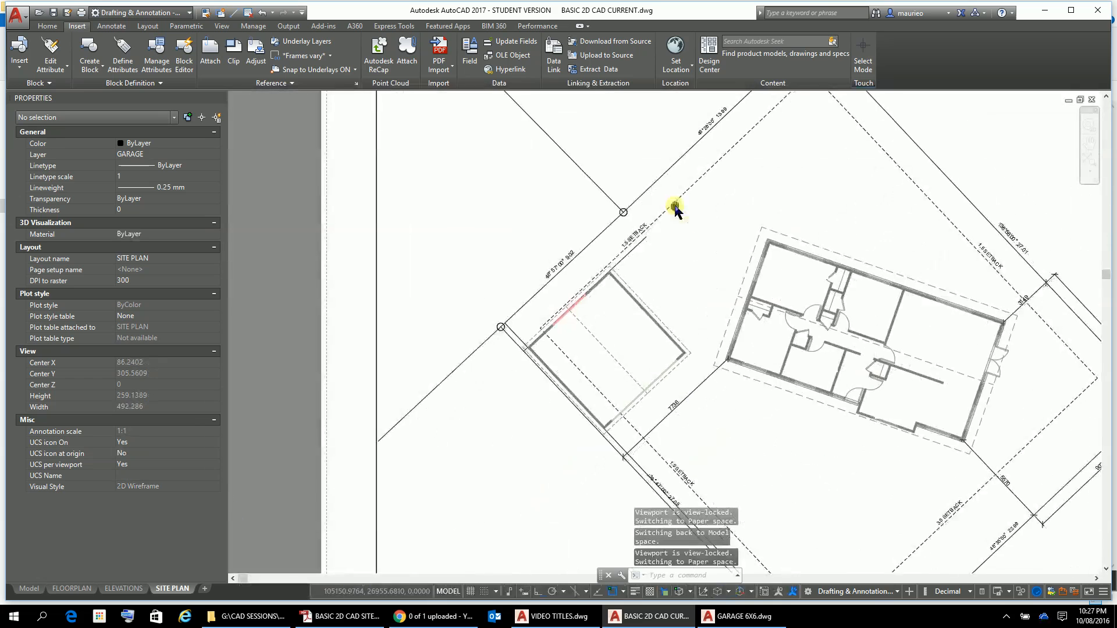
pyautogui.scroll(2, 683, 318)
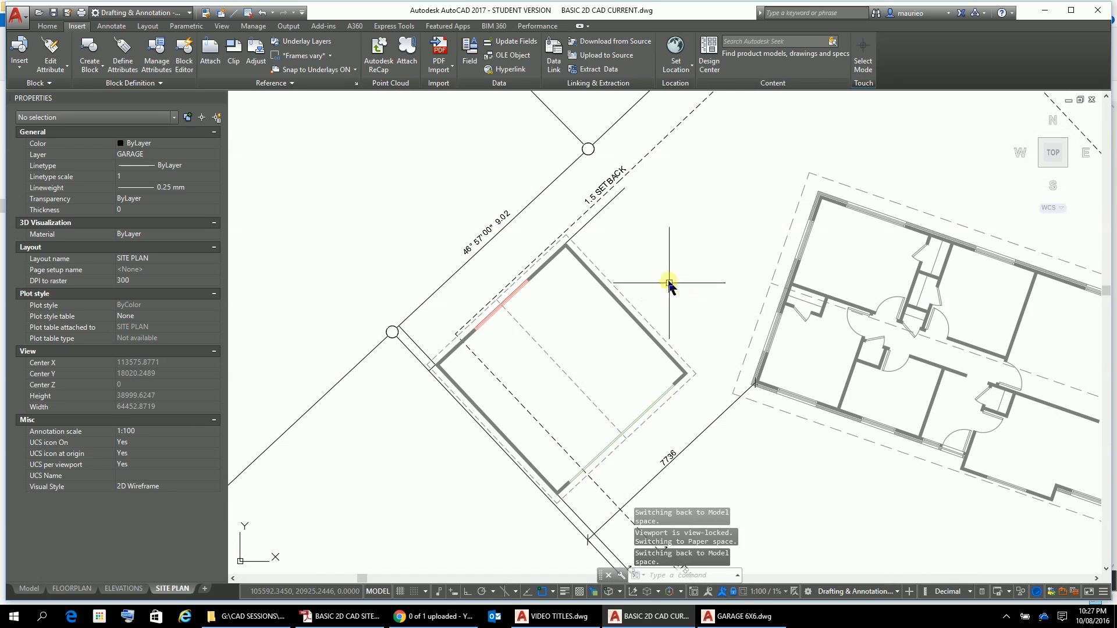
pyautogui.click(603, 207)
pyautogui.press('F9')
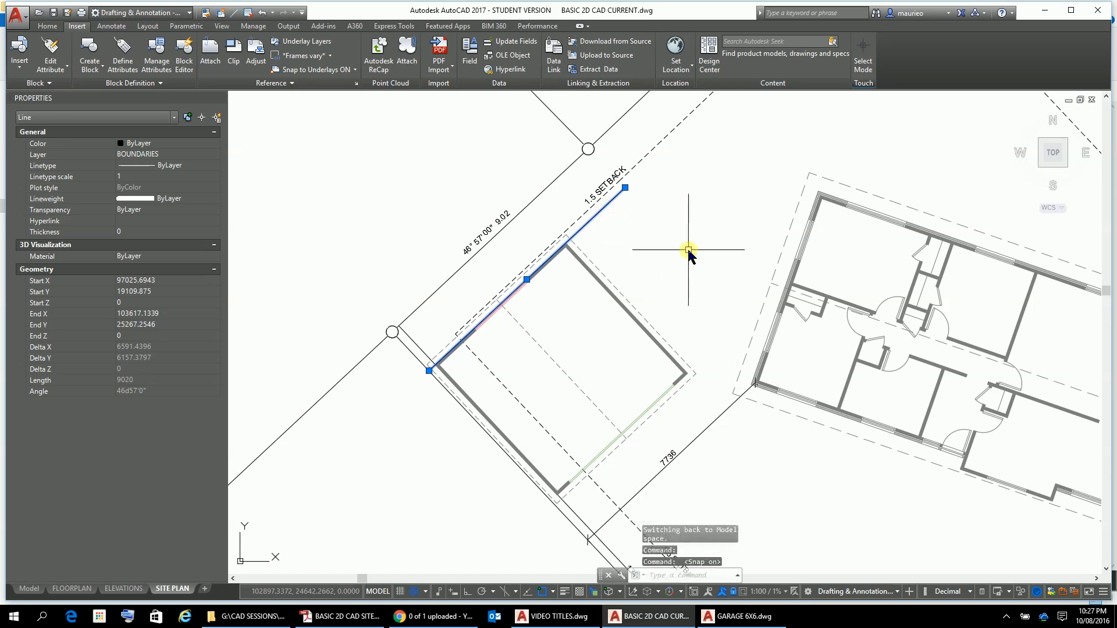
pyautogui.press('Delete')
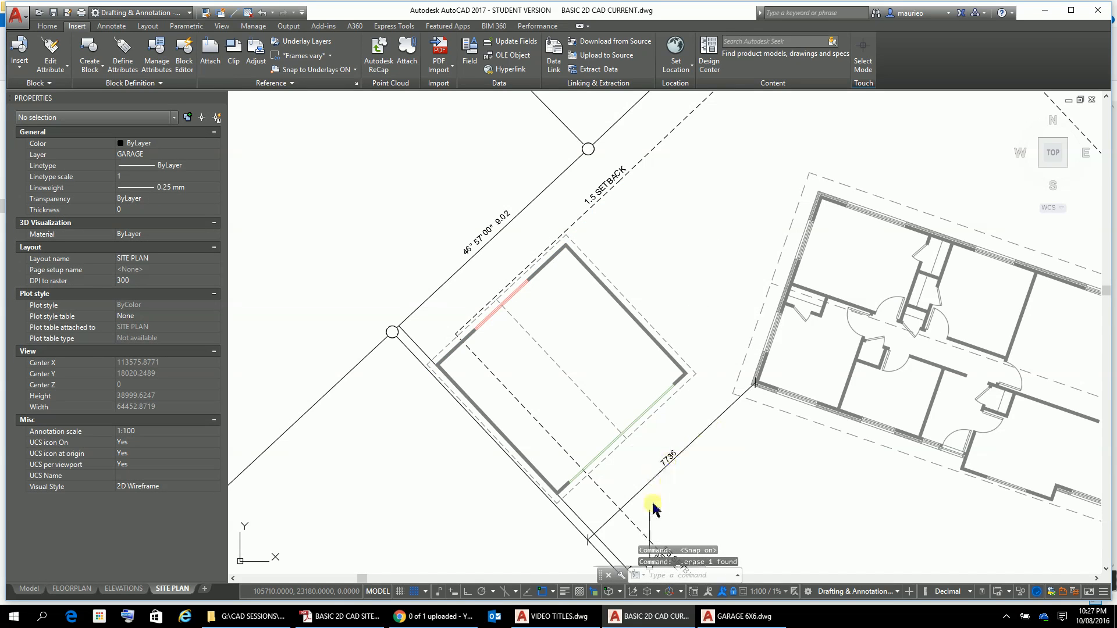
# Examine how the garage's southern outer wall corner sits against the 300 offset line along the southwestern boundary
pyautogui.scroll(6, 571, 556)
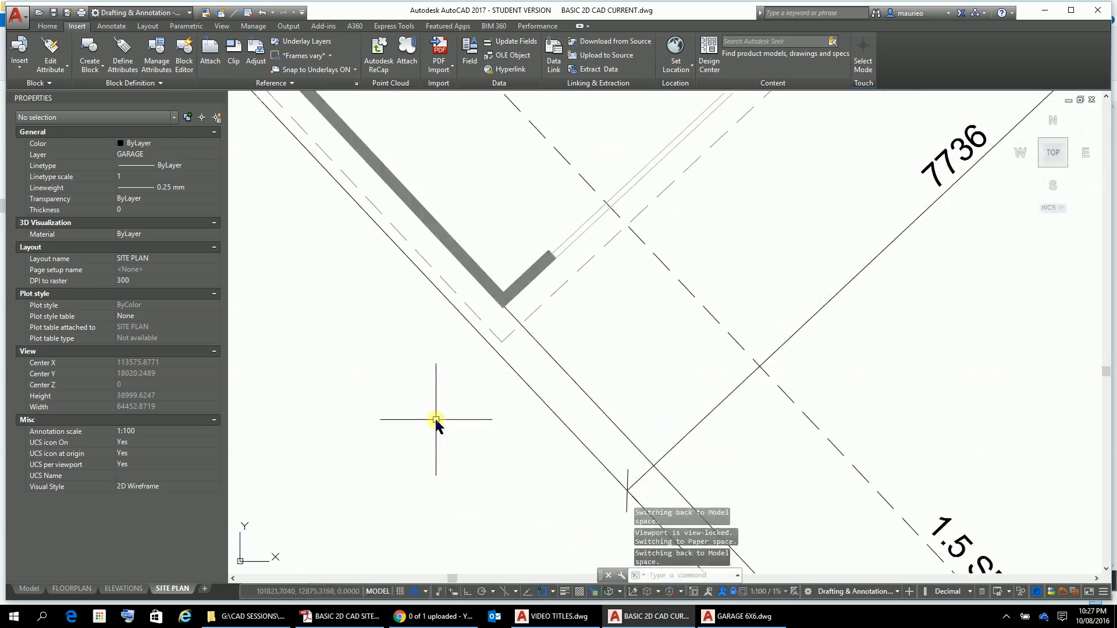
pyautogui.scroll(-3, 485, 424)
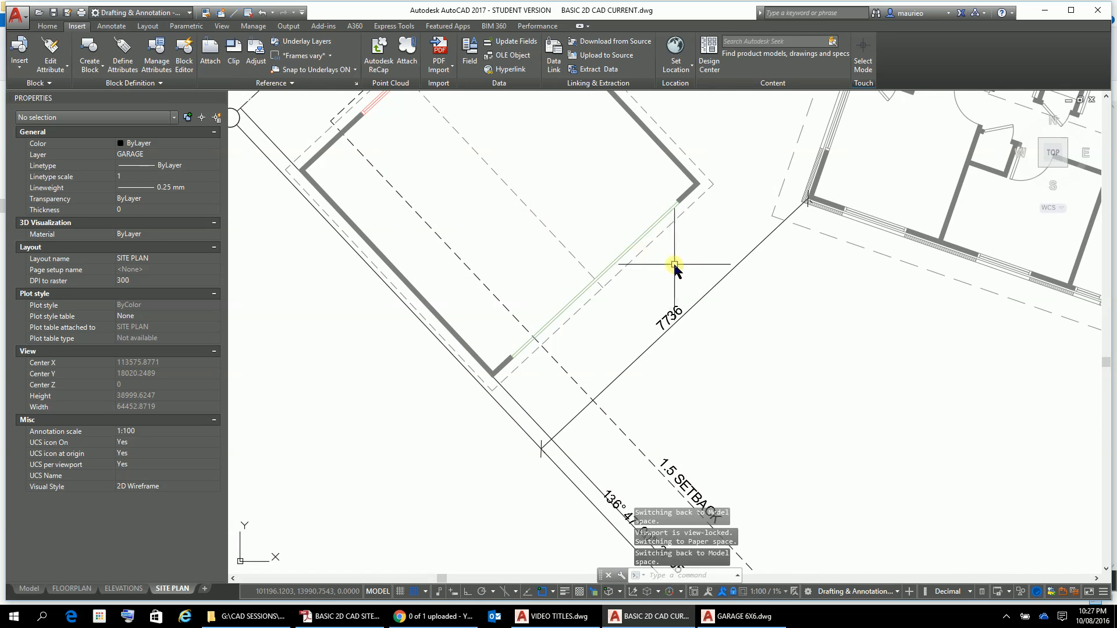
pyautogui.scroll(-3, 675, 272)
pyautogui.scroll(1, 695, 285)
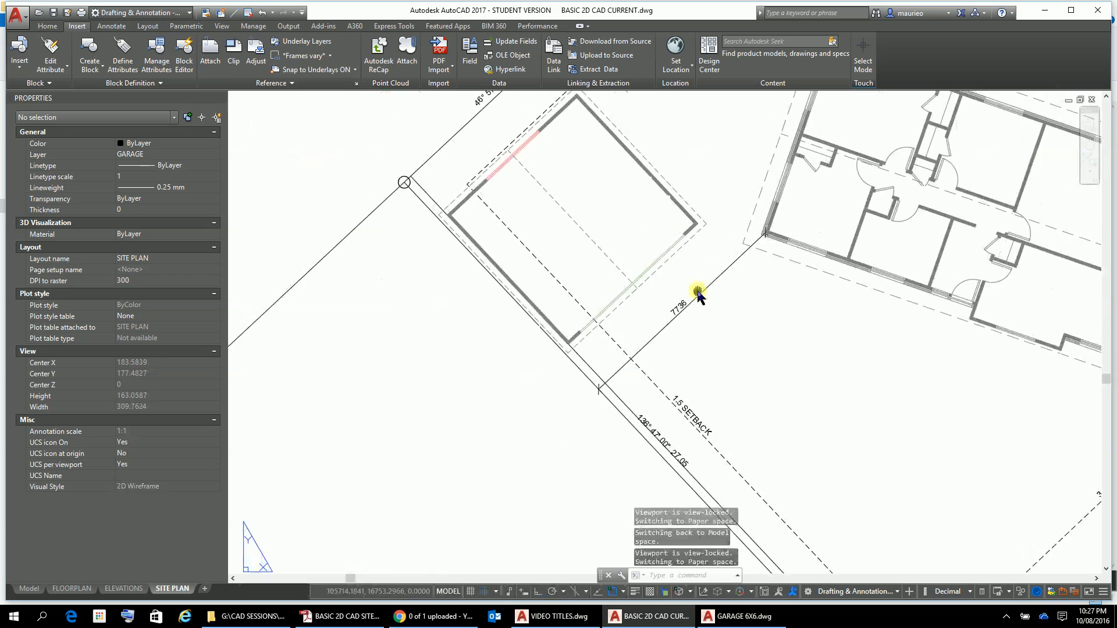
pyautogui.click(665, 260)
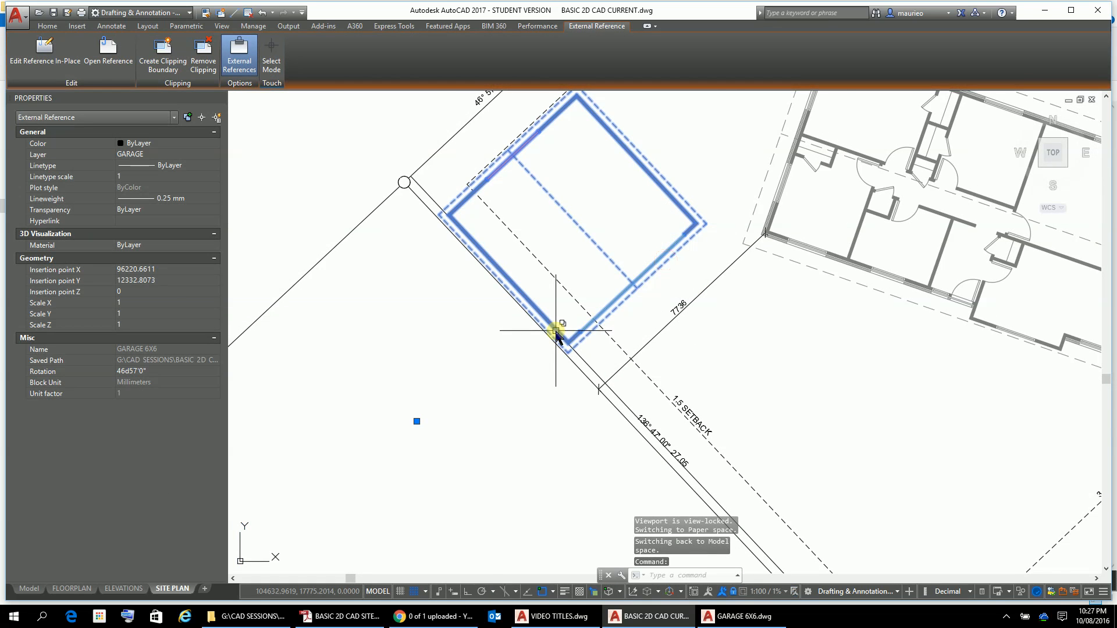
pyautogui.scroll(4, 557, 330)
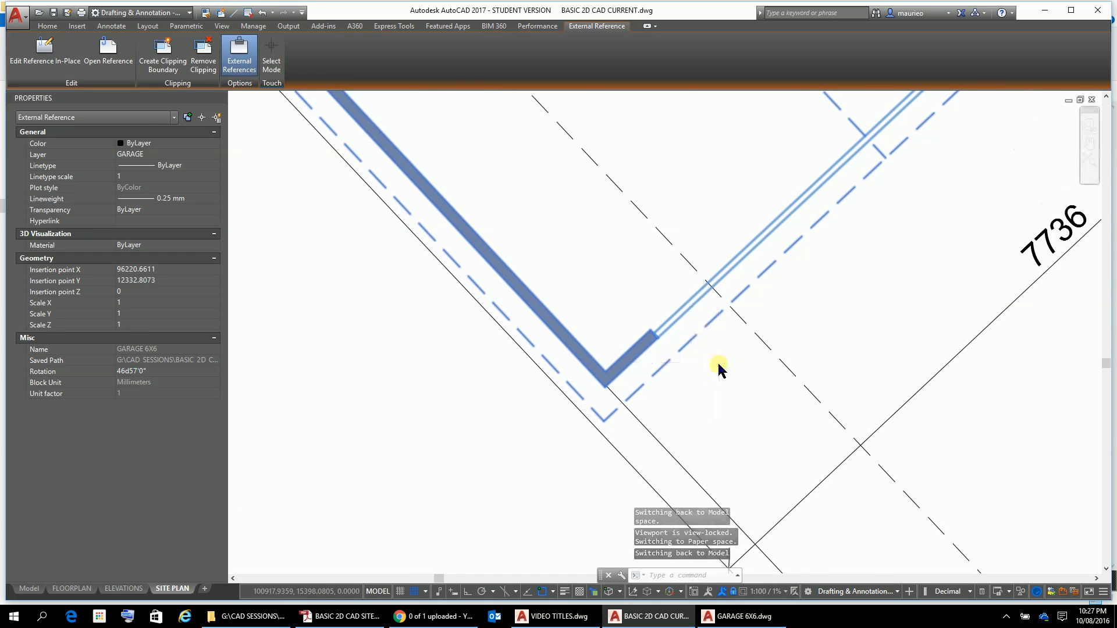
pyautogui.scroll(-1, 723, 365)
pyautogui.scroll(-1, 723, 365)
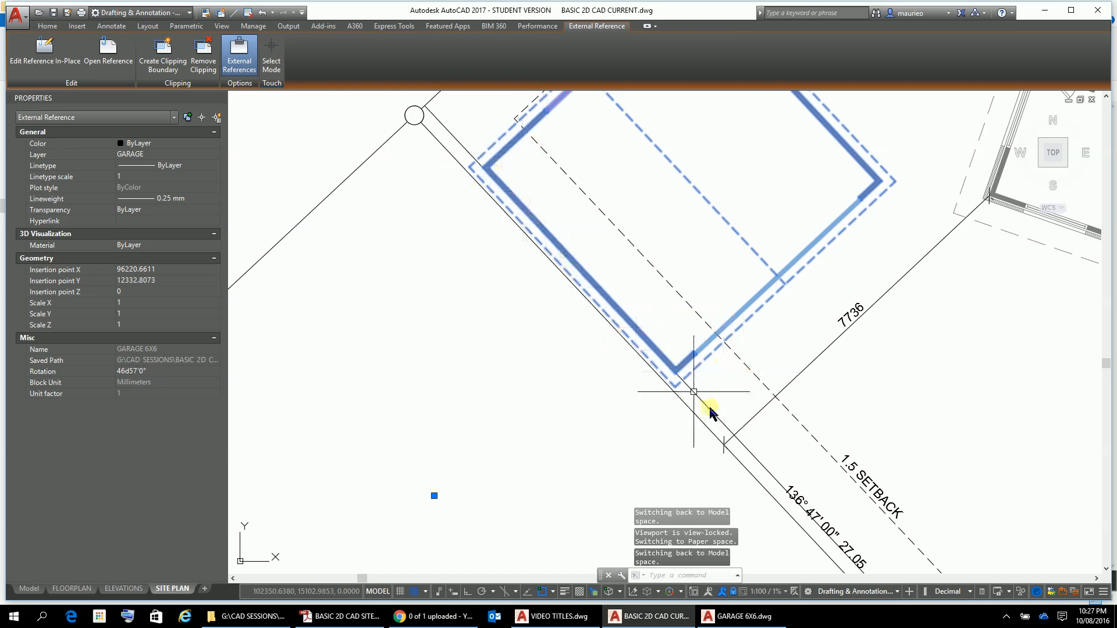
pyautogui.scroll(3, 660, 375)
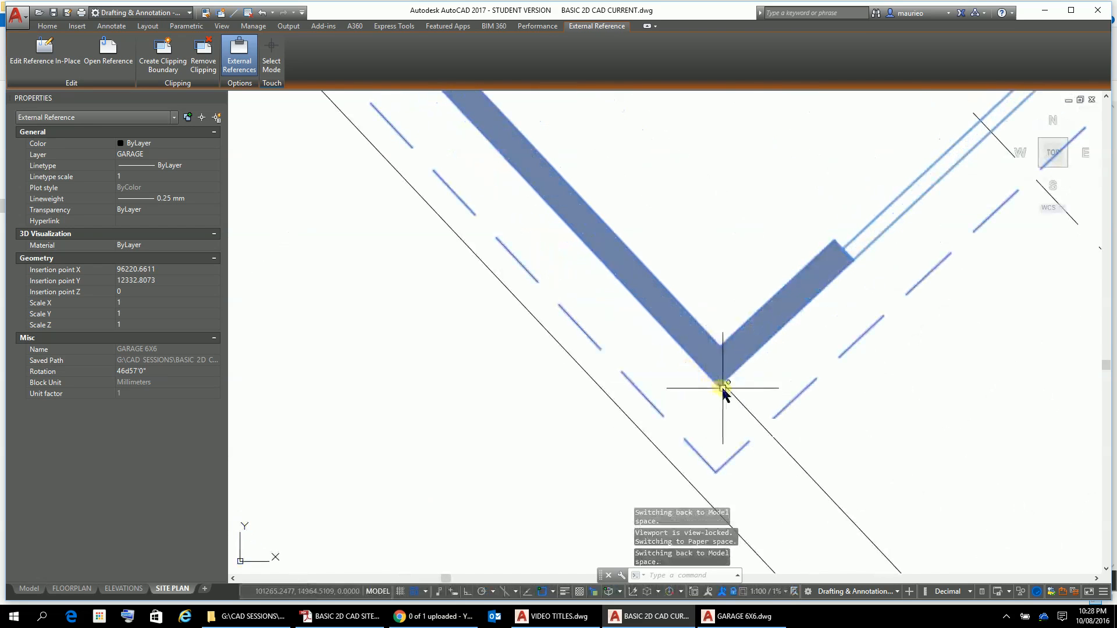
pyautogui.scroll(-3, 748, 405)
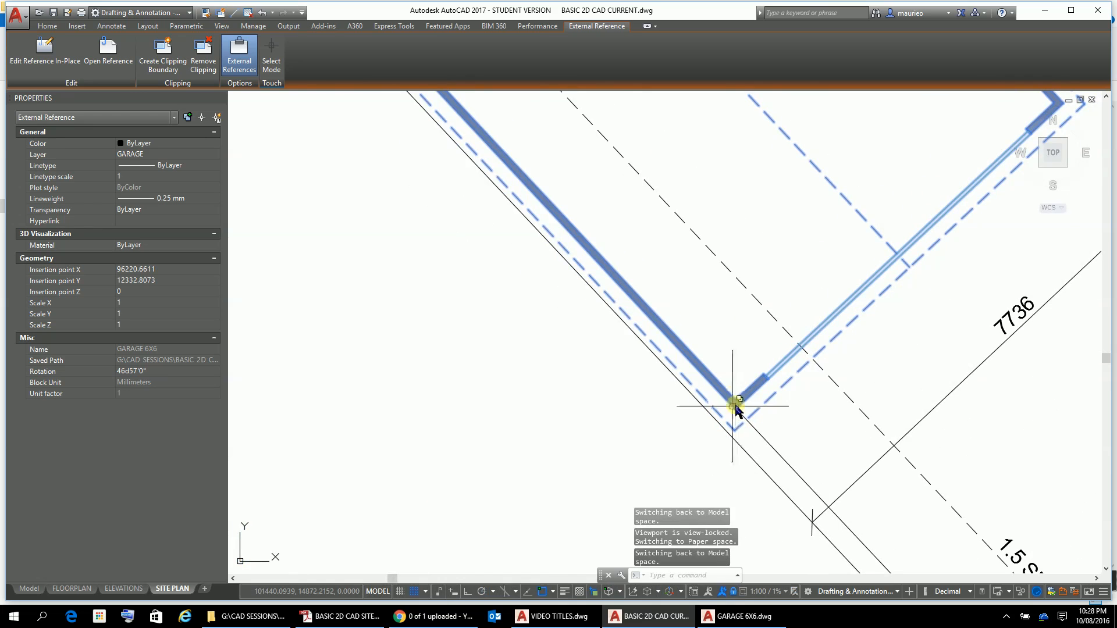
pyautogui.scroll(-3, 736, 404)
pyautogui.scroll(5, 783, 424)
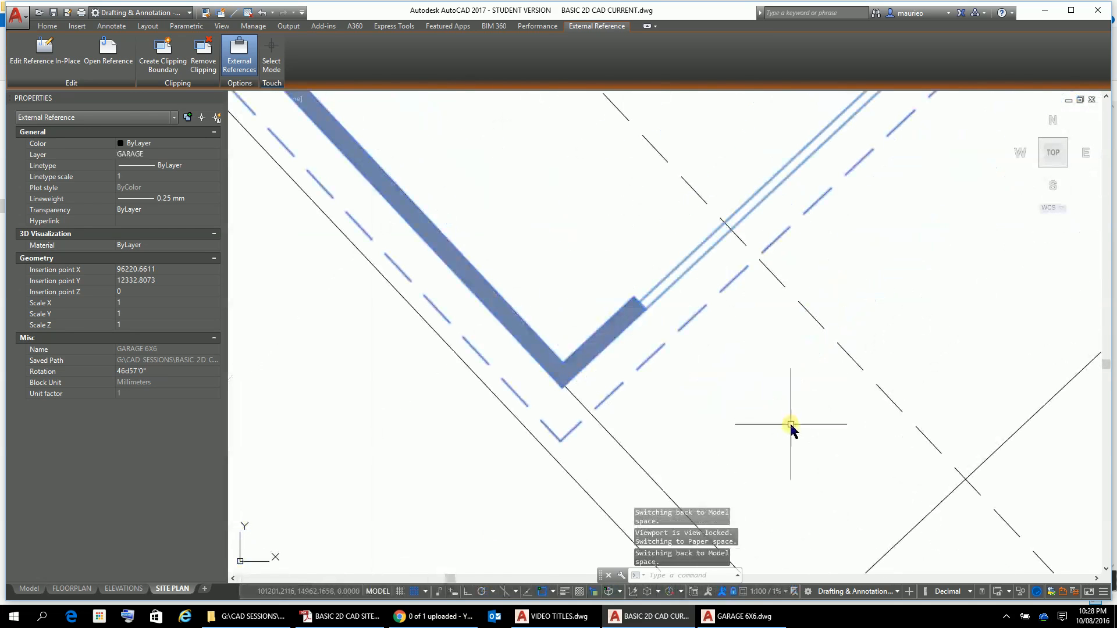
pyautogui.scroll(-5, 791, 424)
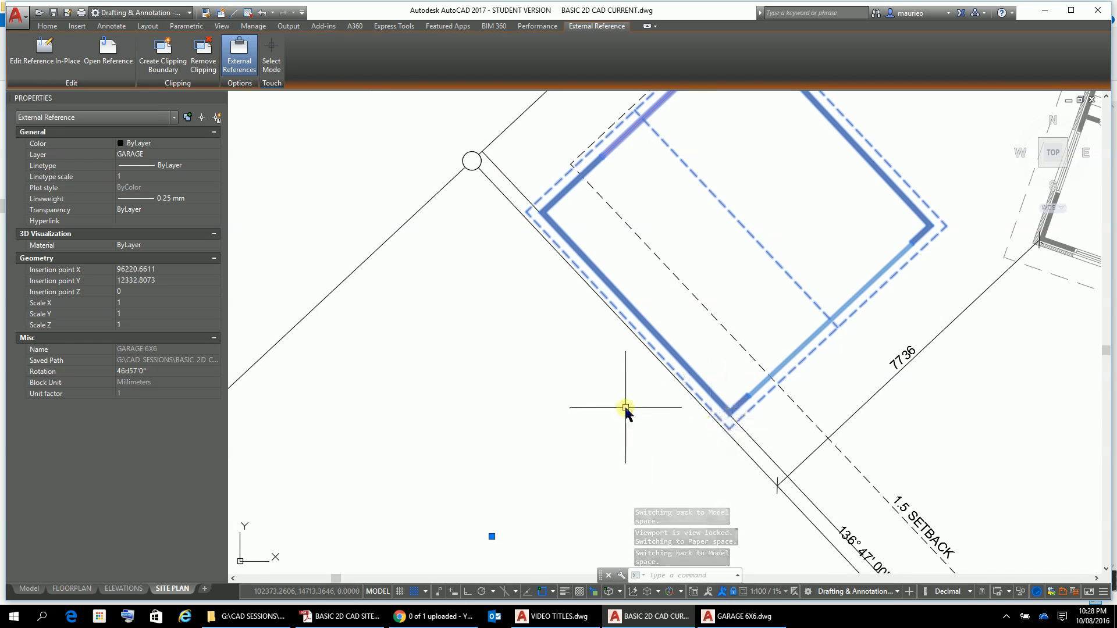
pyautogui.scroll(4, 728, 411)
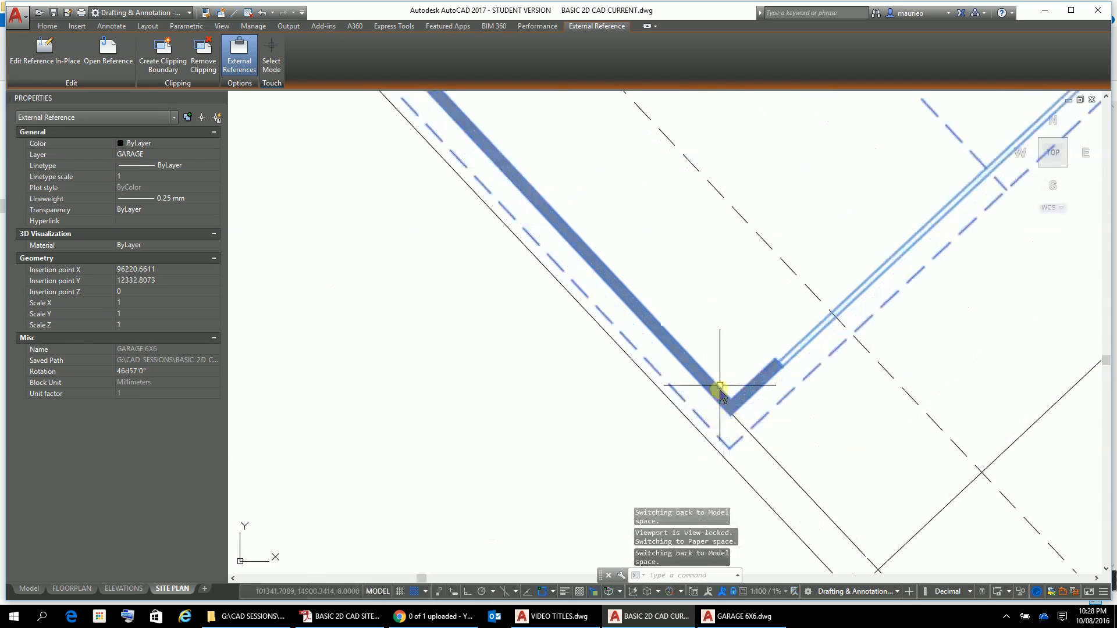
pyautogui.scroll(-3, 721, 393)
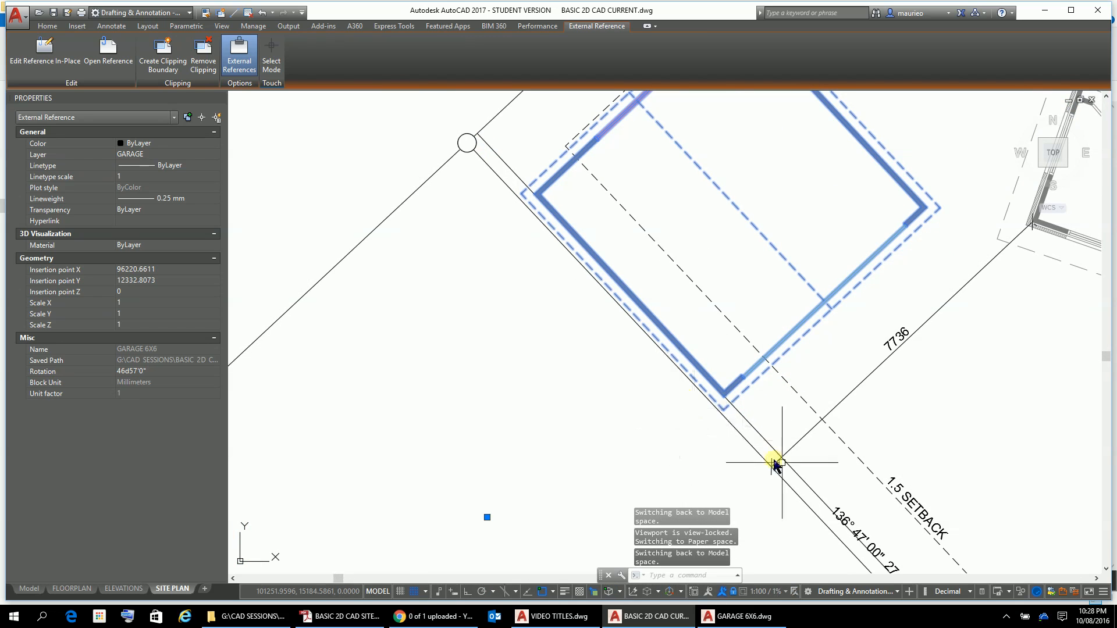
pyautogui.press('Escape')
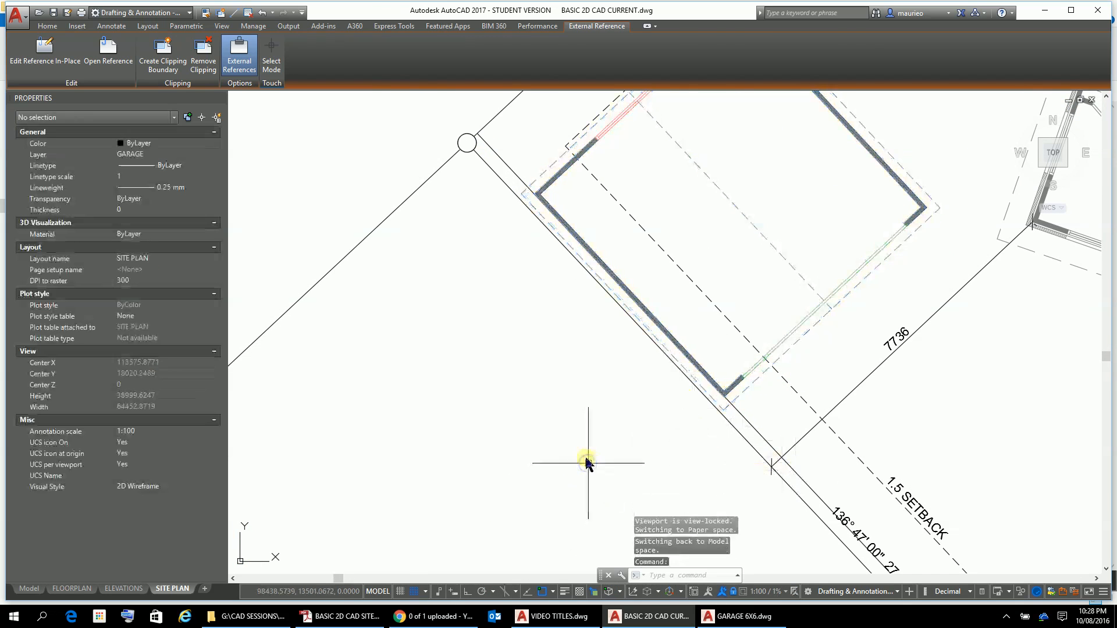
# Rotate the garage reference about its western outer wall corner, using its southwestern wall as the reference angle, to align with the 300 offset line
pyautogui.click(742, 394)
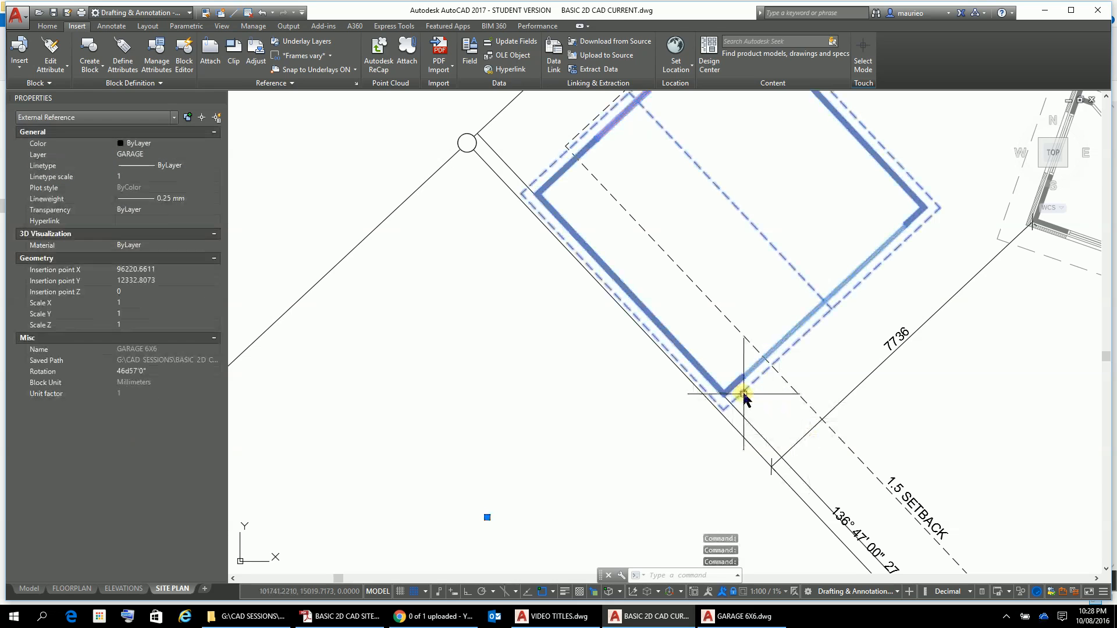
pyautogui.rightClick(667, 461)
pyautogui.moveTo(728, 143)
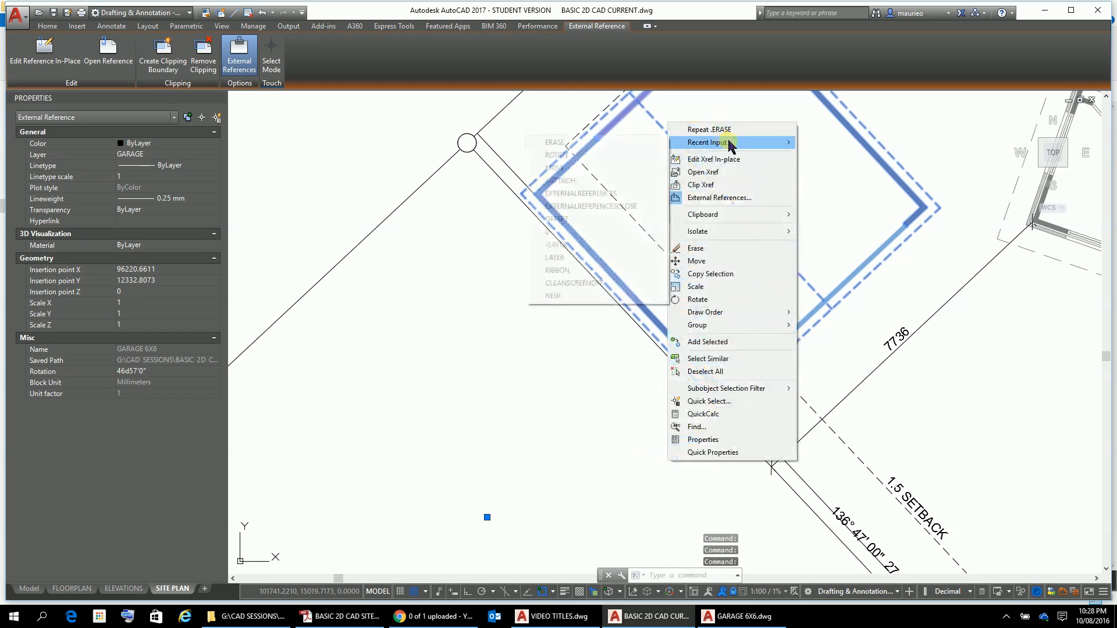
pyautogui.click(697, 300)
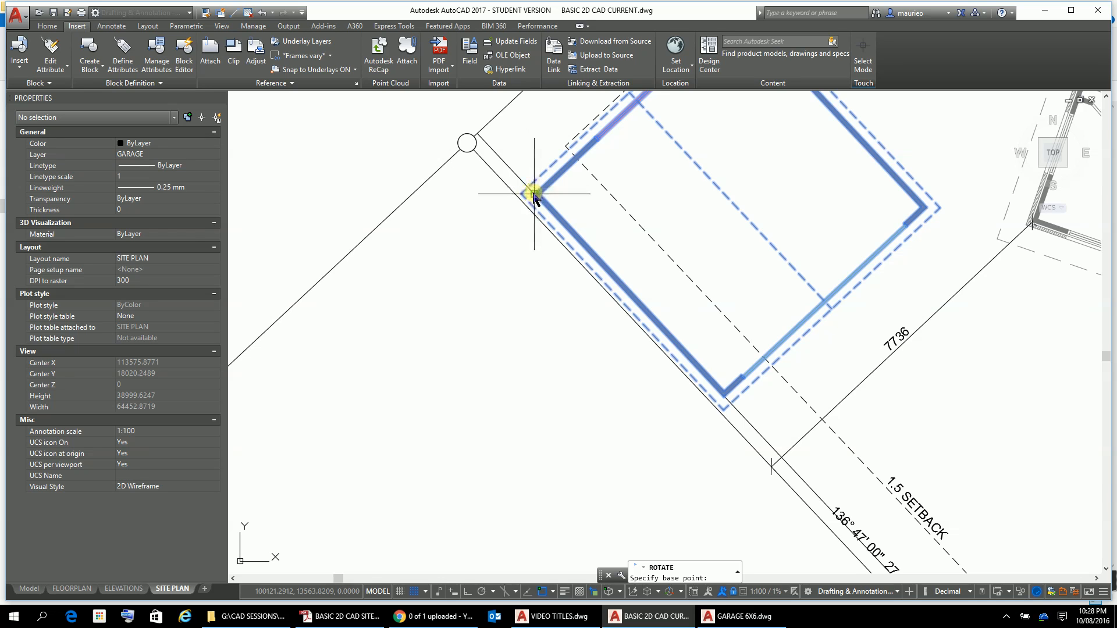
pyautogui.click(532, 194)
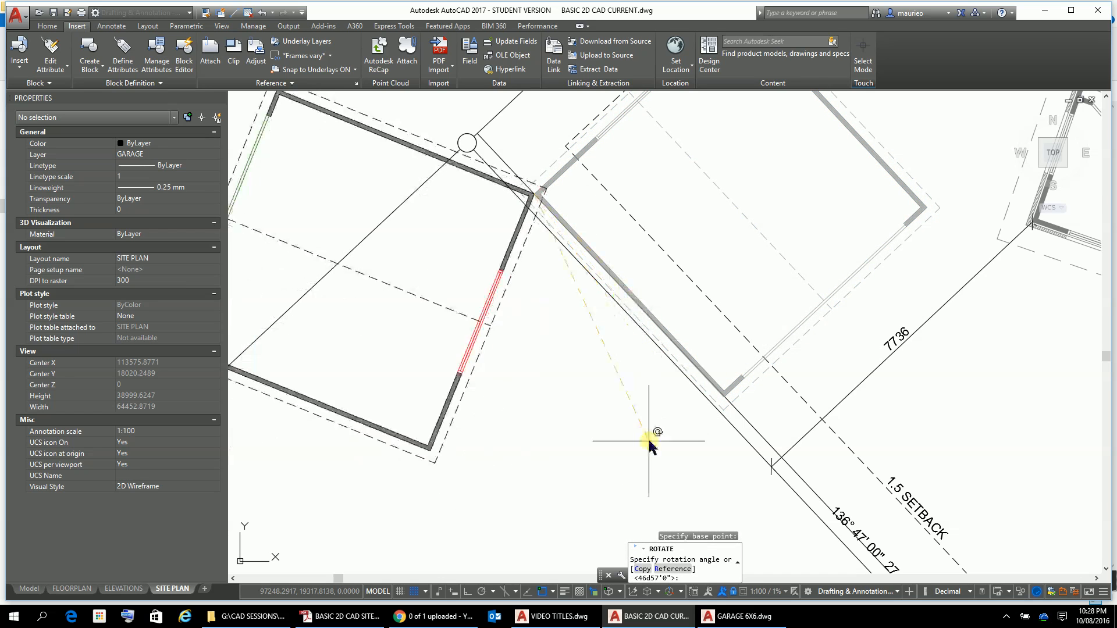
pyautogui.write('R')
pyautogui.press('Return')
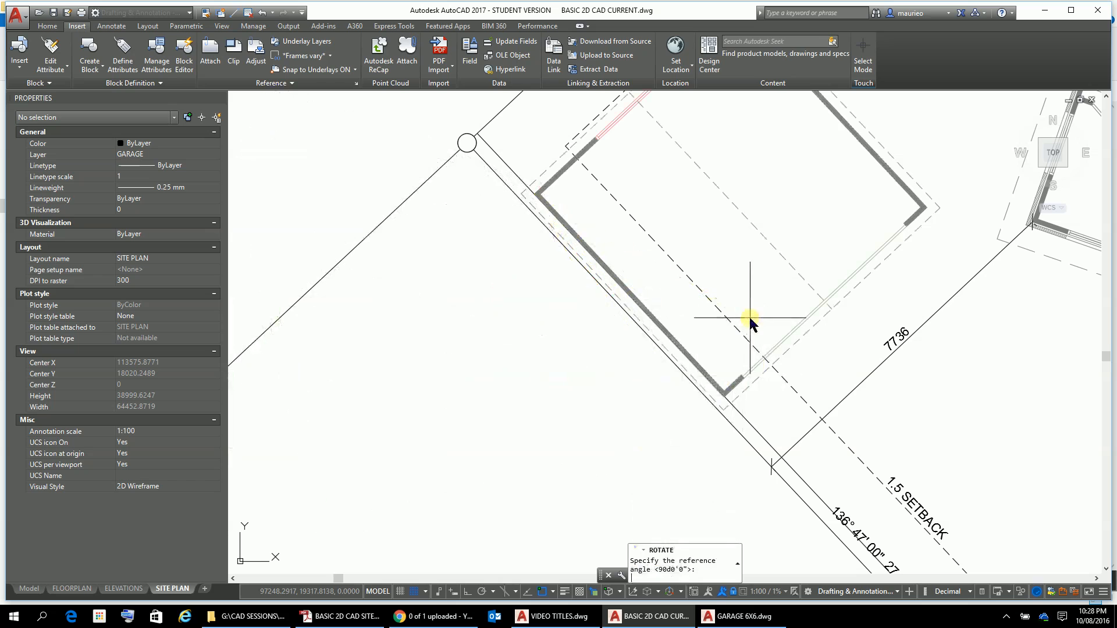
pyautogui.click(533, 195)
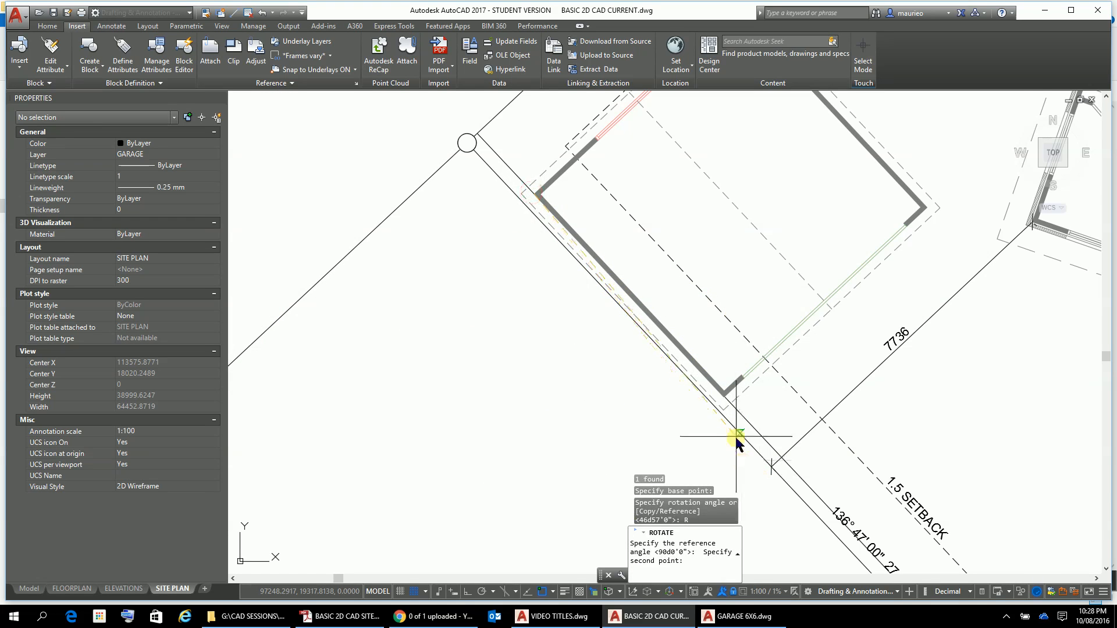
pyautogui.scroll(5, 735, 438)
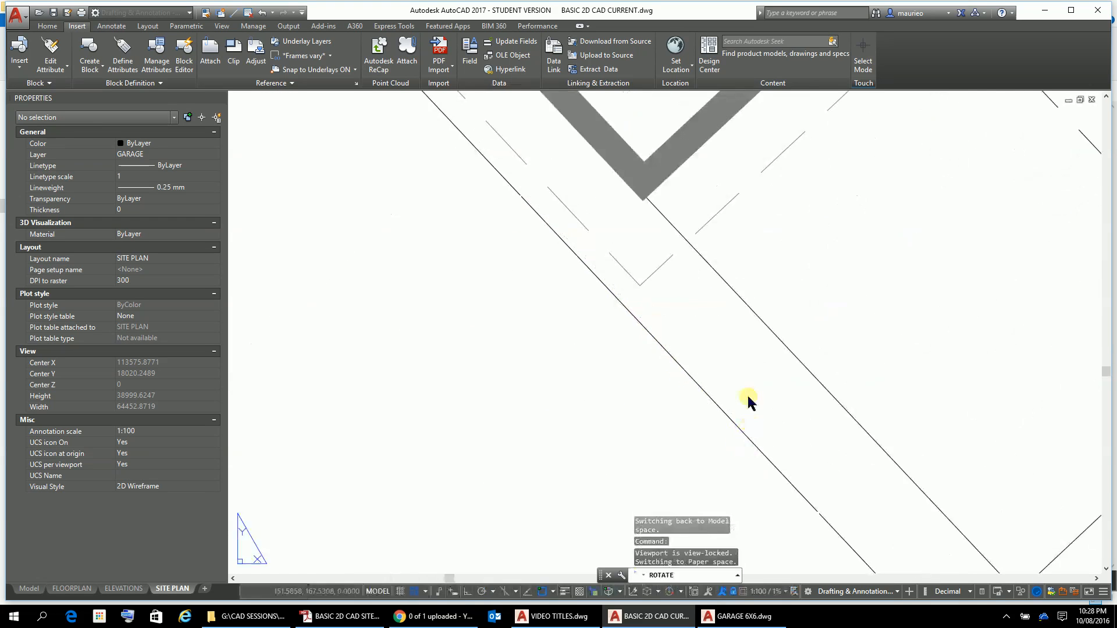
pyautogui.click(638, 200)
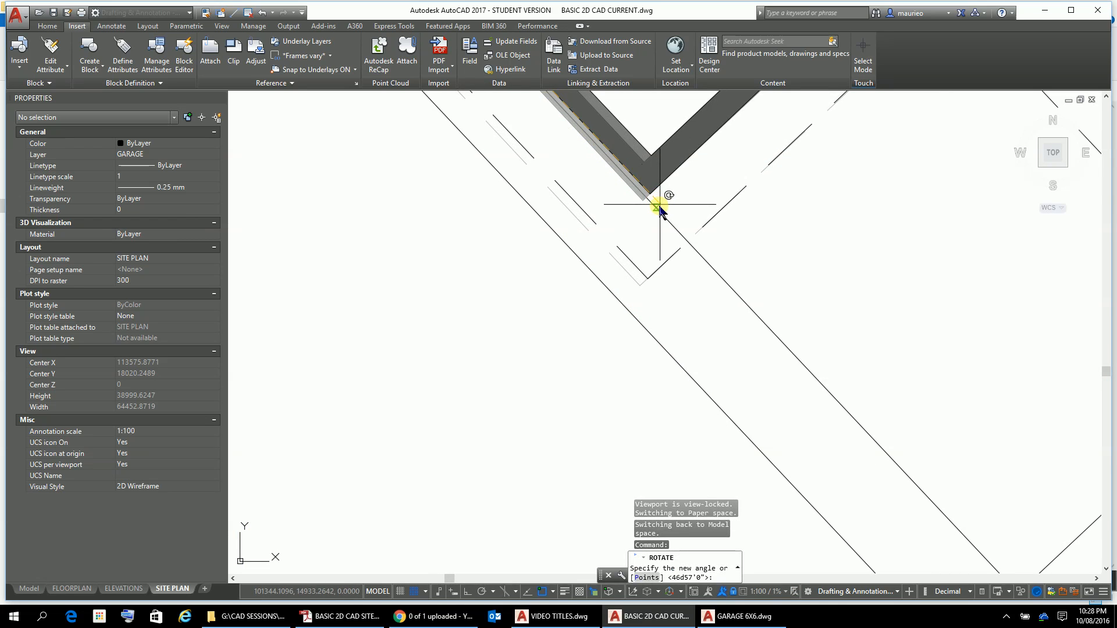
pyautogui.click(659, 208)
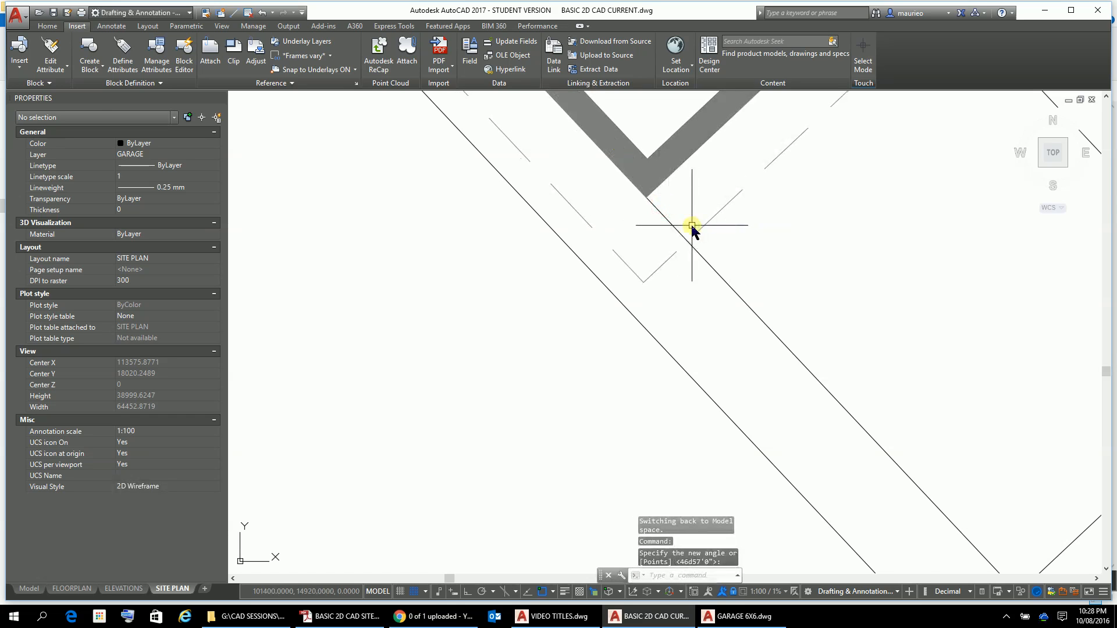
# Erase the 300 offset construction line running along the garage's southwestern wall
pyautogui.scroll(-4, 693, 228)
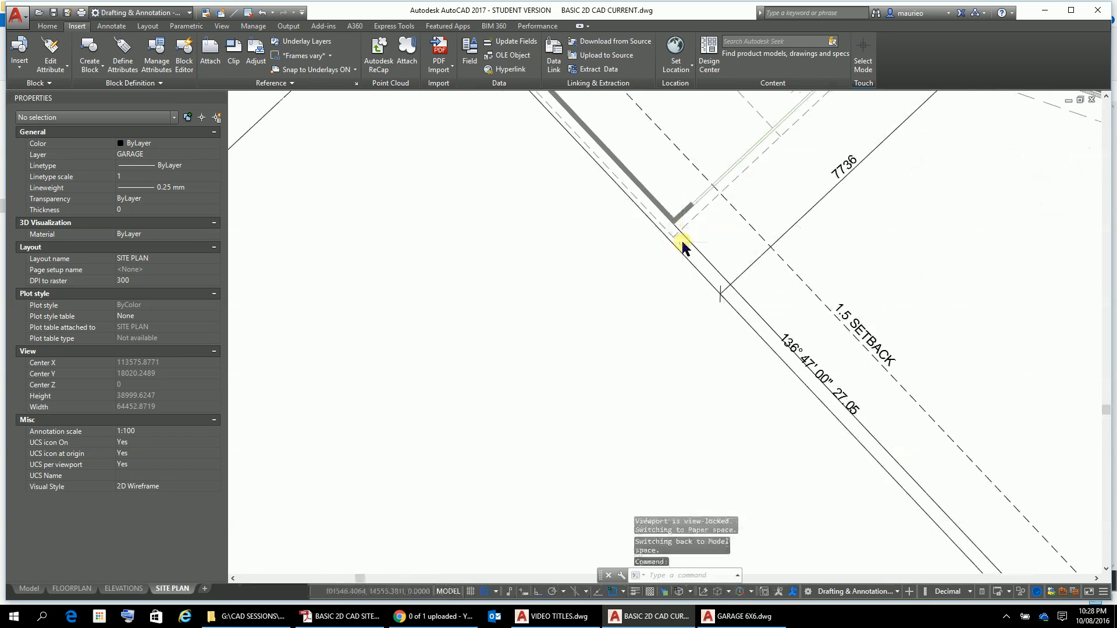
pyautogui.scroll(-2, 685, 256)
pyautogui.scroll(-2, 707, 396)
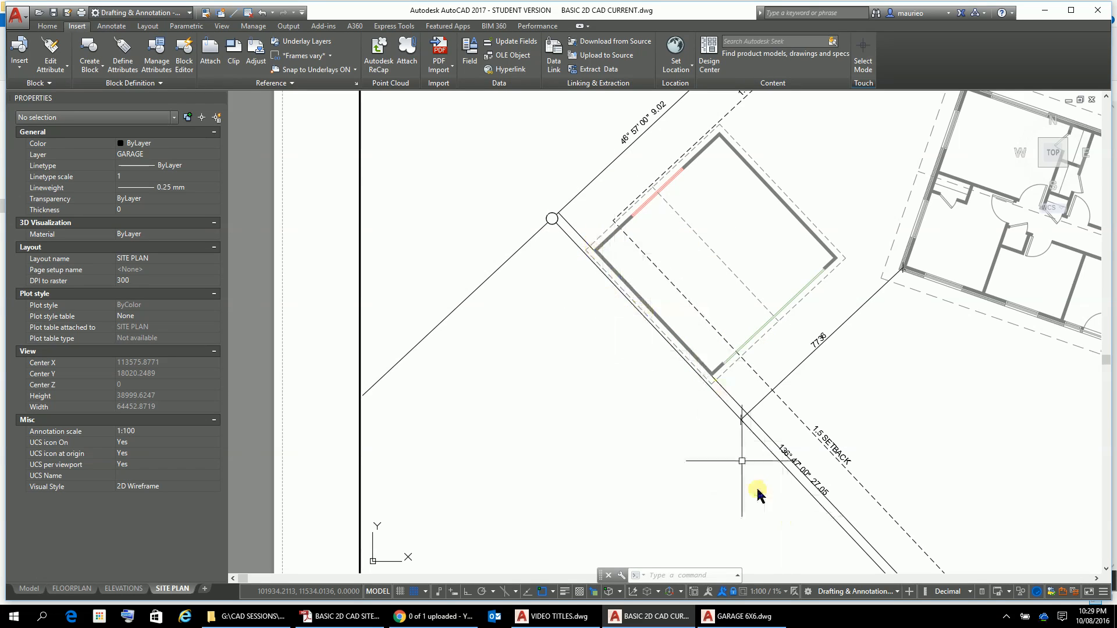
pyautogui.scroll(5, 626, 227)
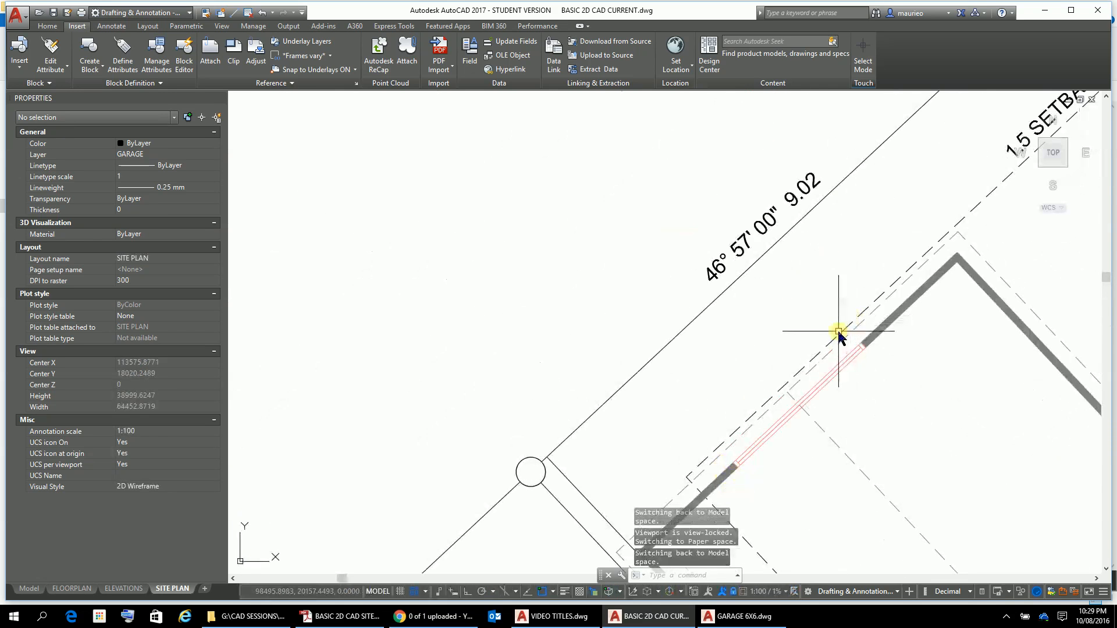
pyautogui.scroll(-2, 962, 466)
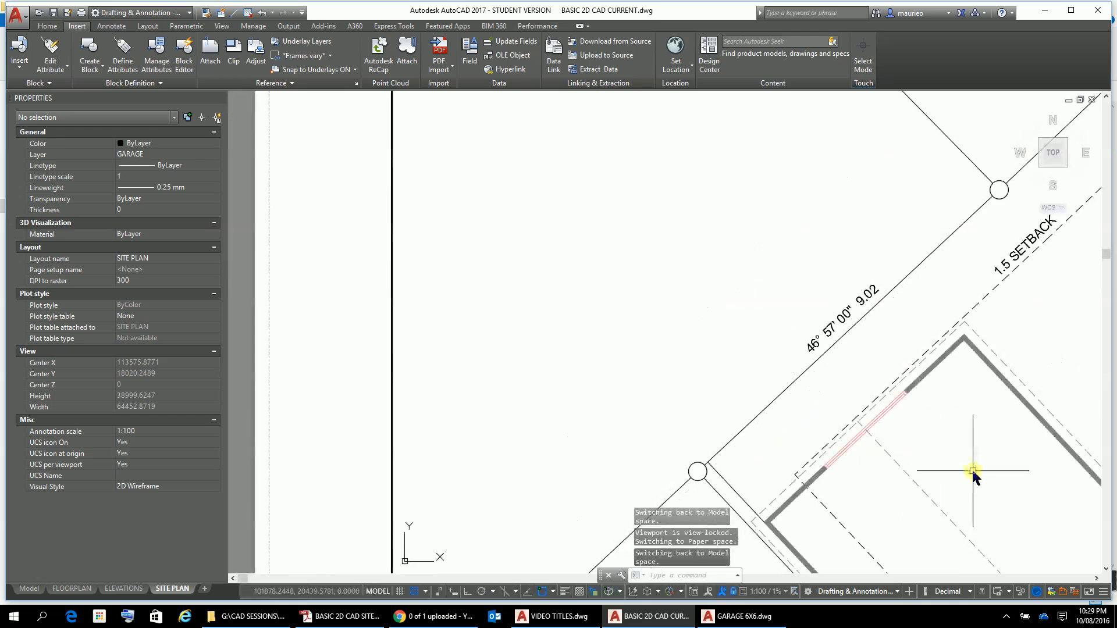
pyautogui.moveTo(972, 468); pyautogui.dragTo(822, 301, button='middle')
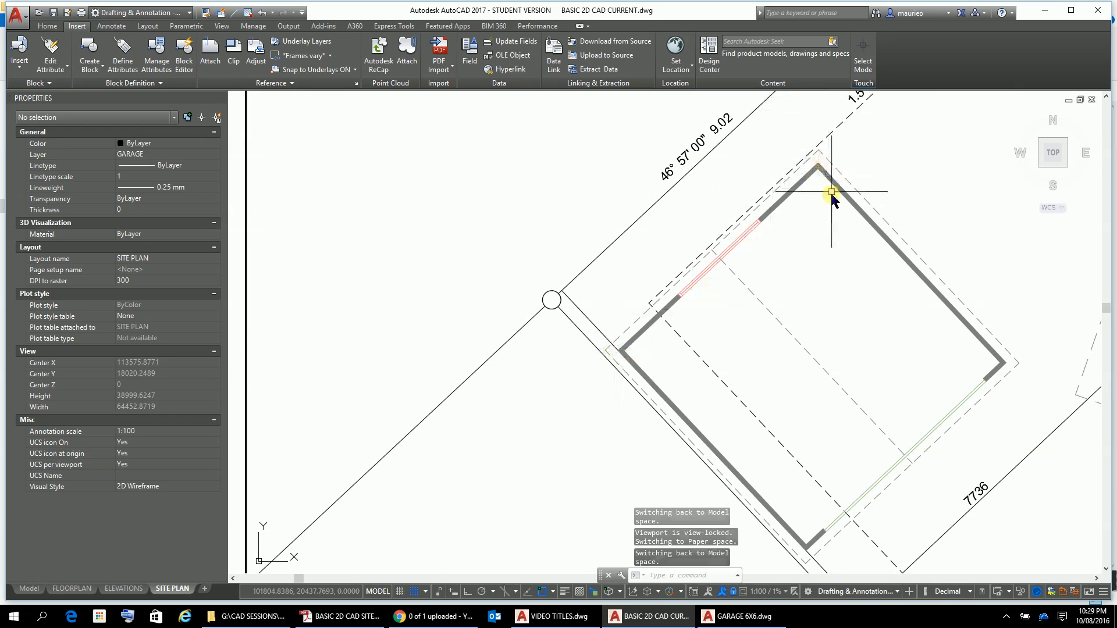
pyautogui.press('Escape')
pyautogui.press('Escape')
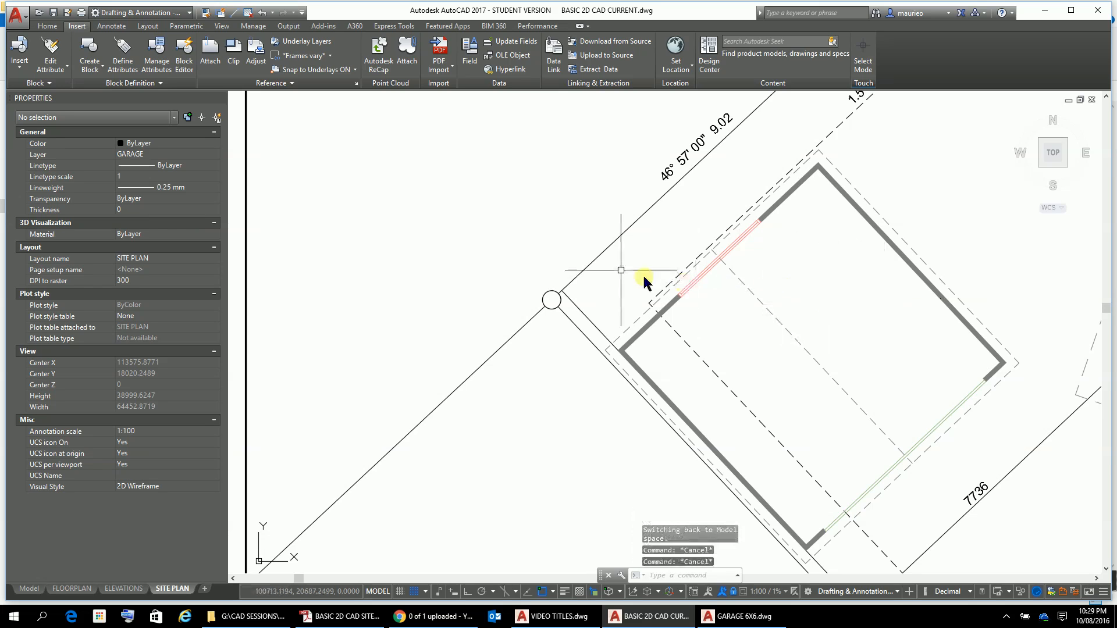
pyautogui.click(588, 323)
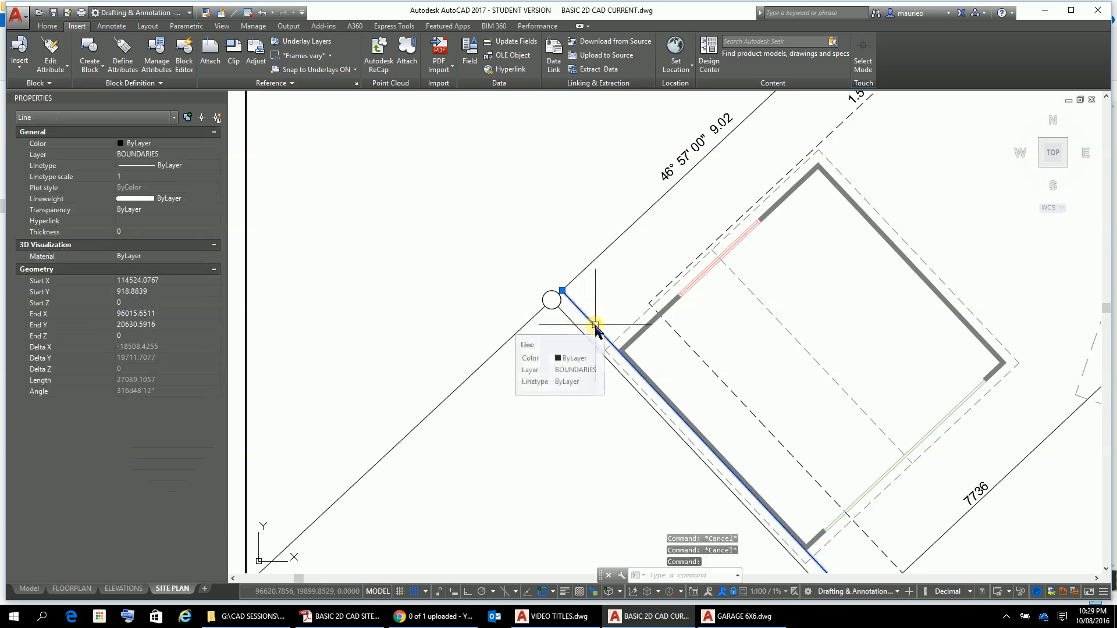
pyautogui.press('Delete')
pyautogui.scroll(-6, 883, 384)
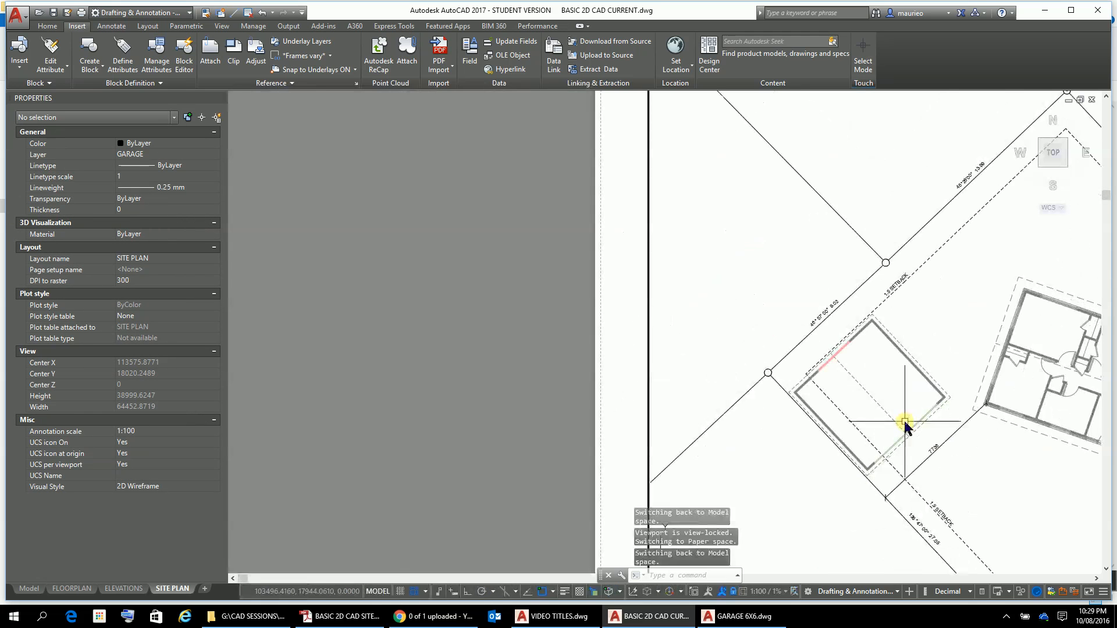
# Try to edit the GARAGE 6X6 reference in place with all nested objects selected automatically
pyautogui.scroll(2, 712, 323)
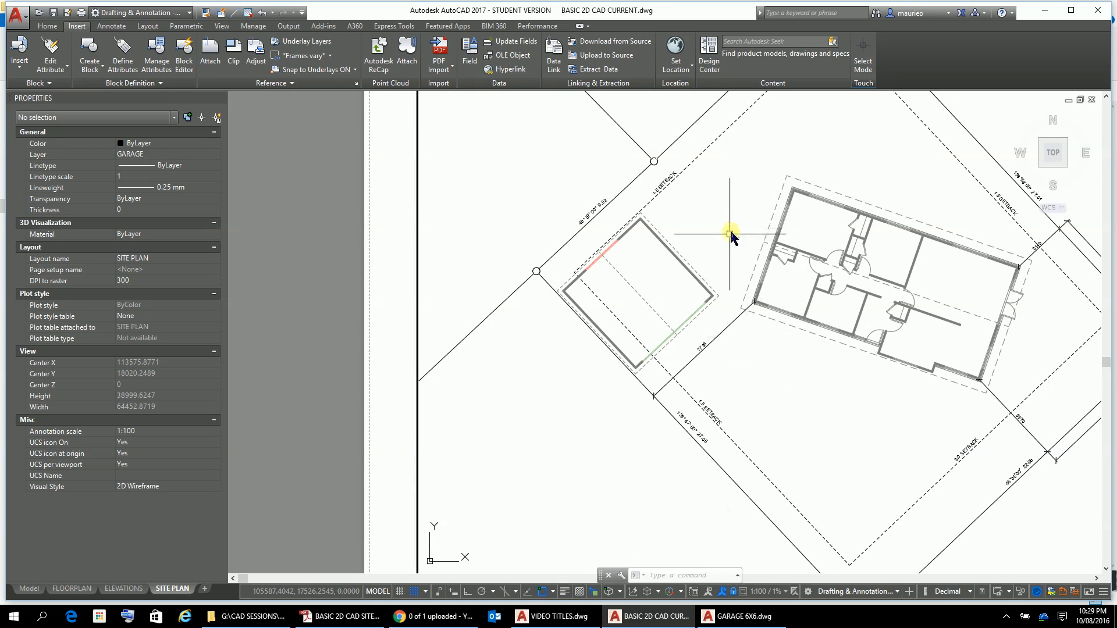
pyautogui.doubleClick(704, 290)
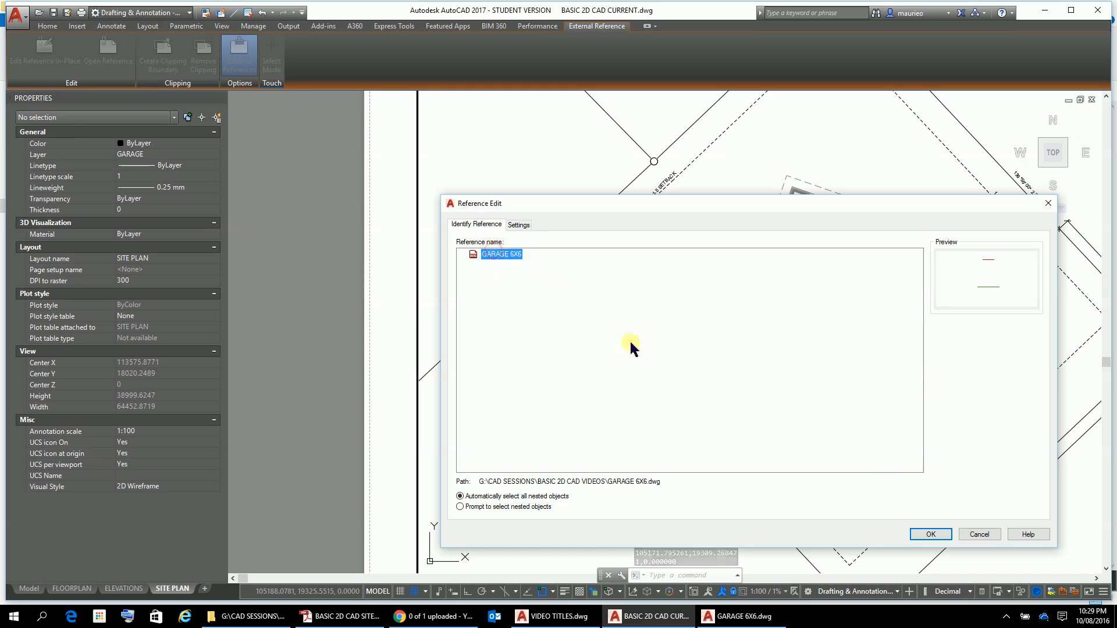
pyautogui.click(929, 534)
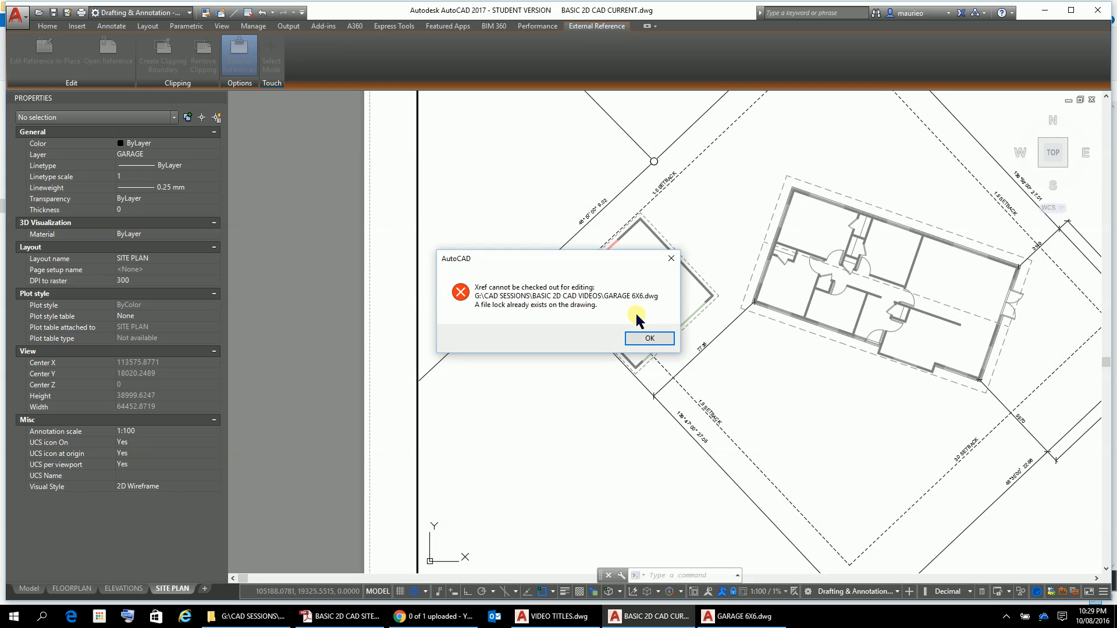
pyautogui.click(660, 340)
# Switch to the GARAGE 6X6 drawing and select the WINDOW 2400 x 1000 label
pyautogui.click(738, 618)
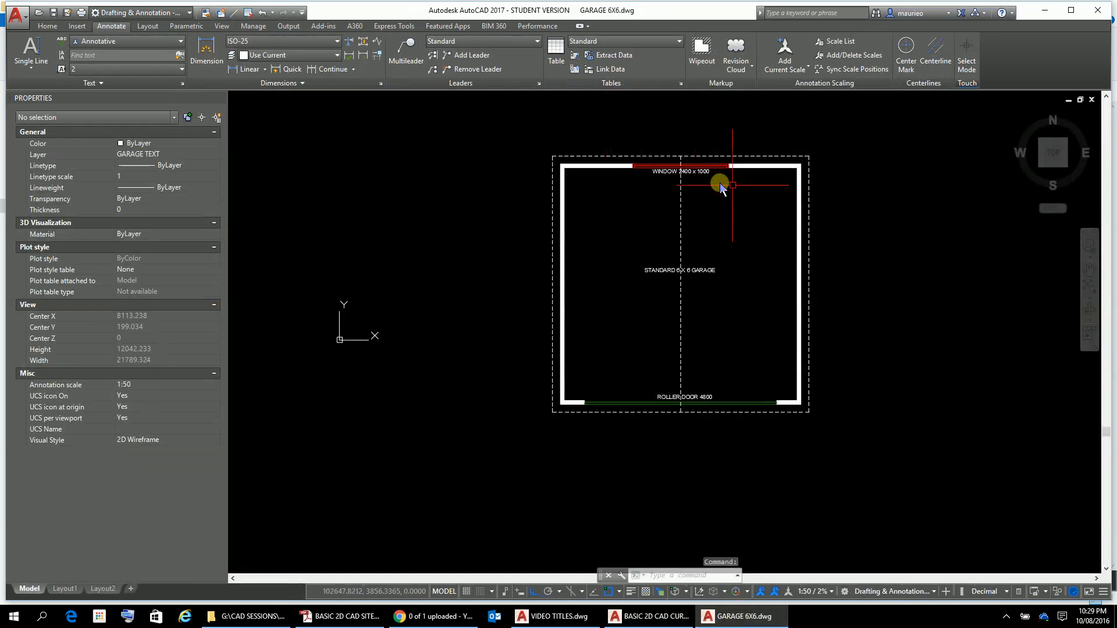
pyautogui.scroll(4, 670, 175)
pyautogui.scroll(-2, 668, 177)
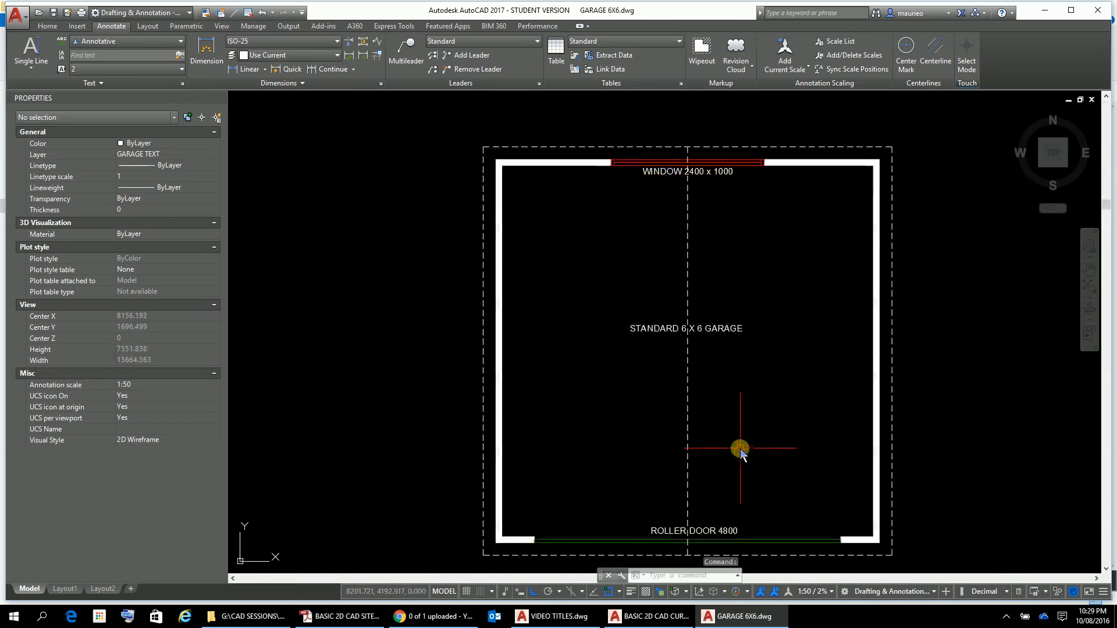
pyautogui.click(728, 175)
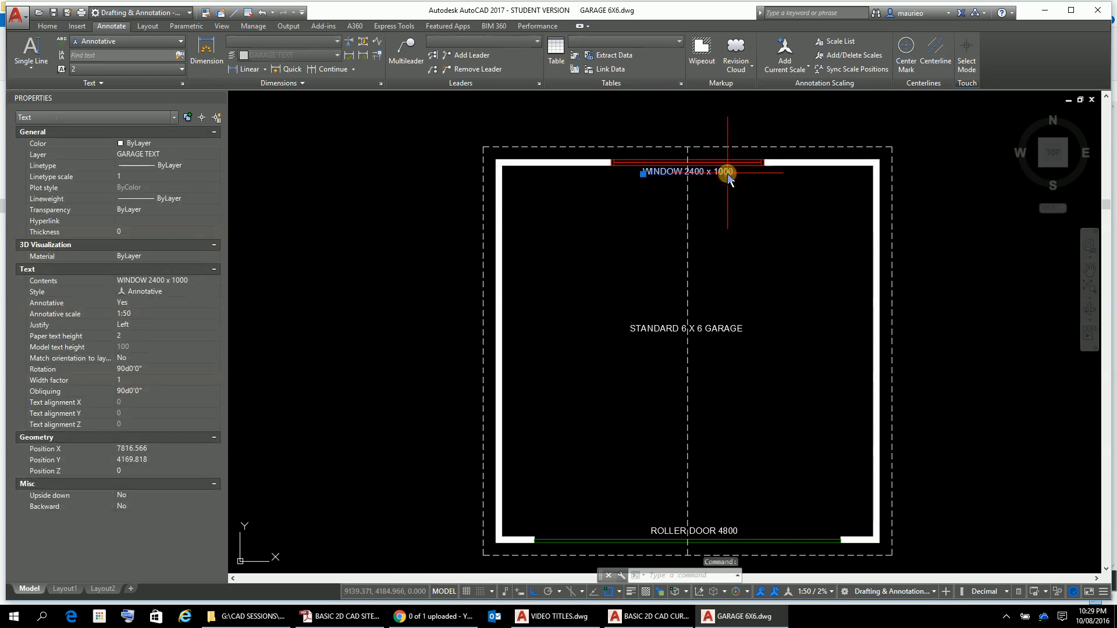
pyautogui.click(205, 317)
pyautogui.click(215, 315)
pyautogui.click(618, 258)
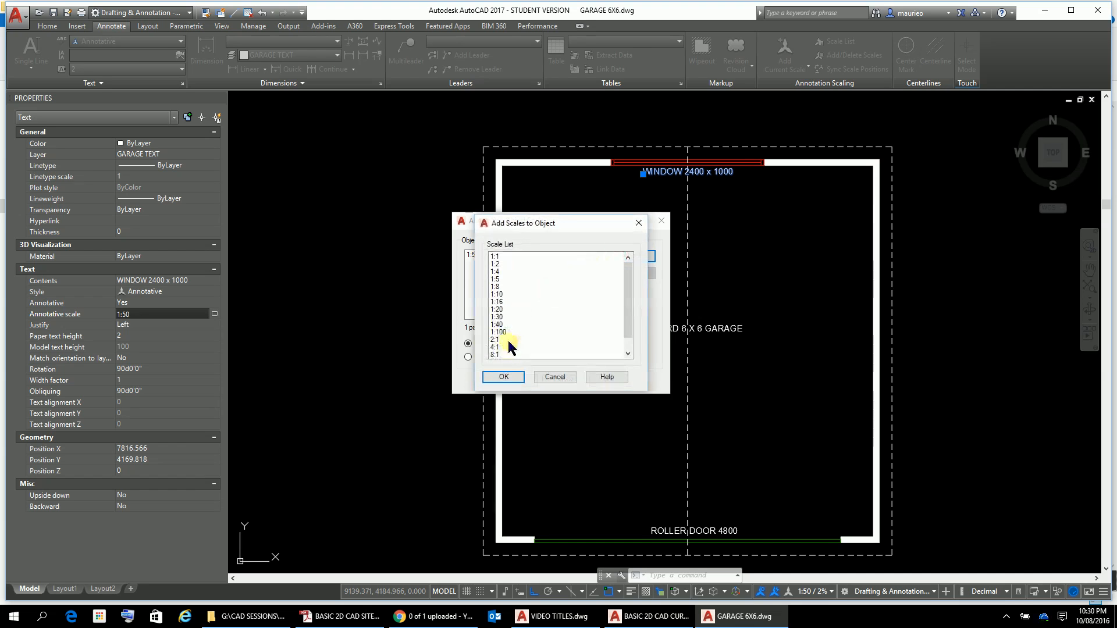
pyautogui.click(500, 332)
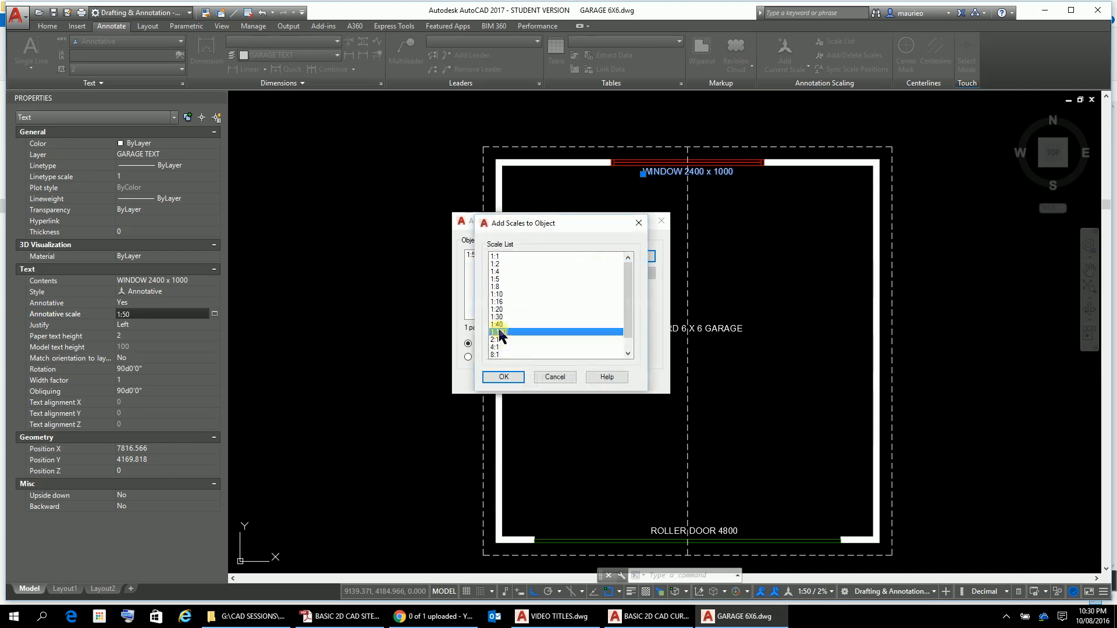
pyautogui.click(509, 376)
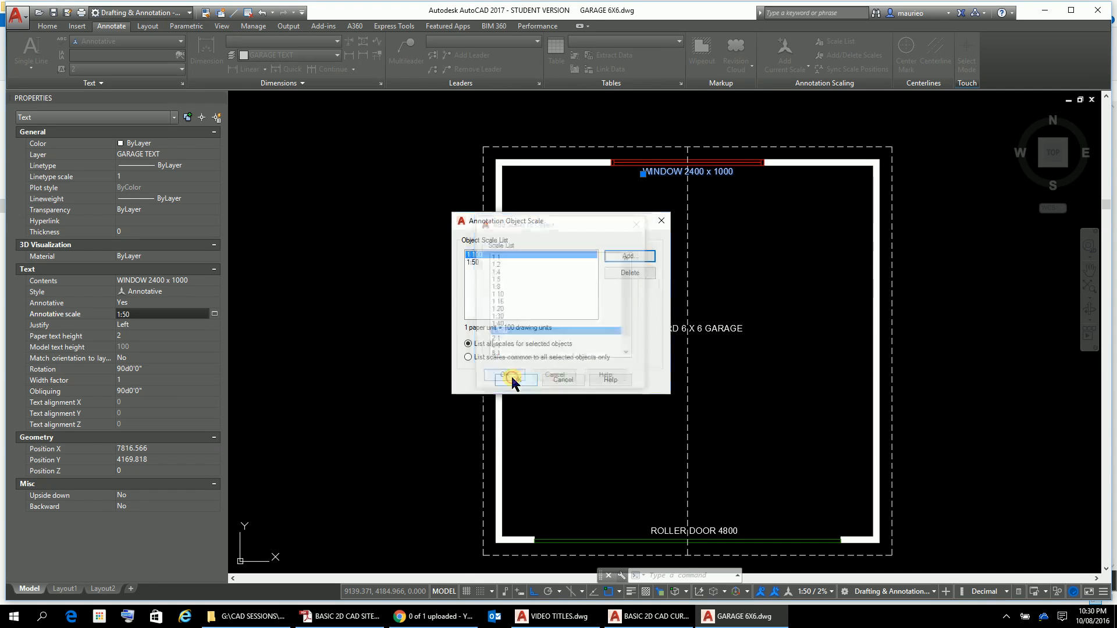
pyautogui.click(629, 259)
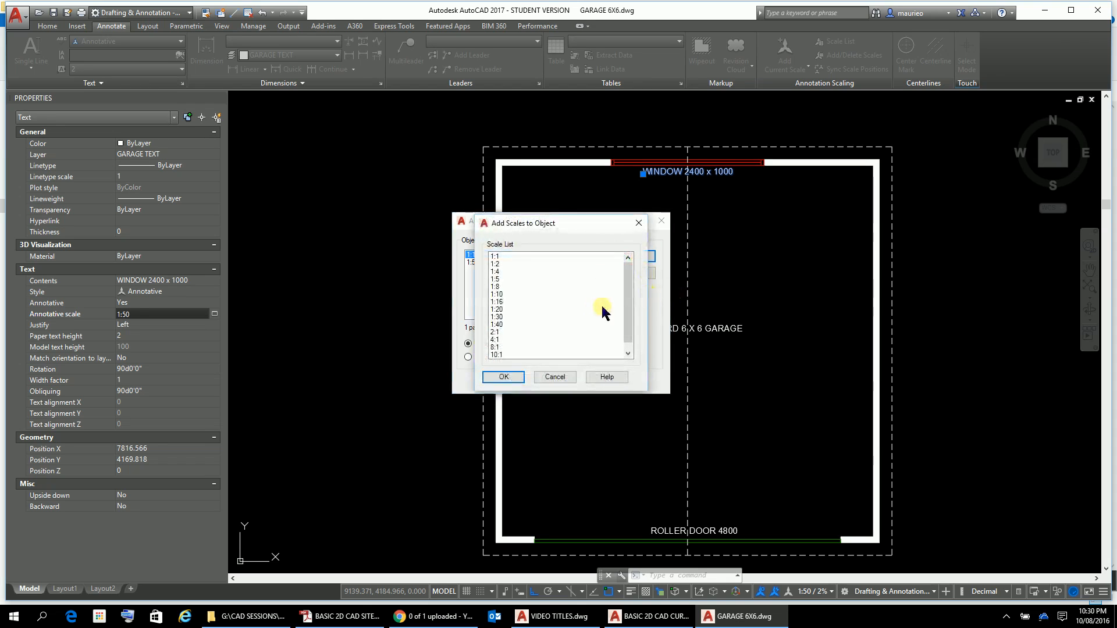
pyautogui.click(638, 224)
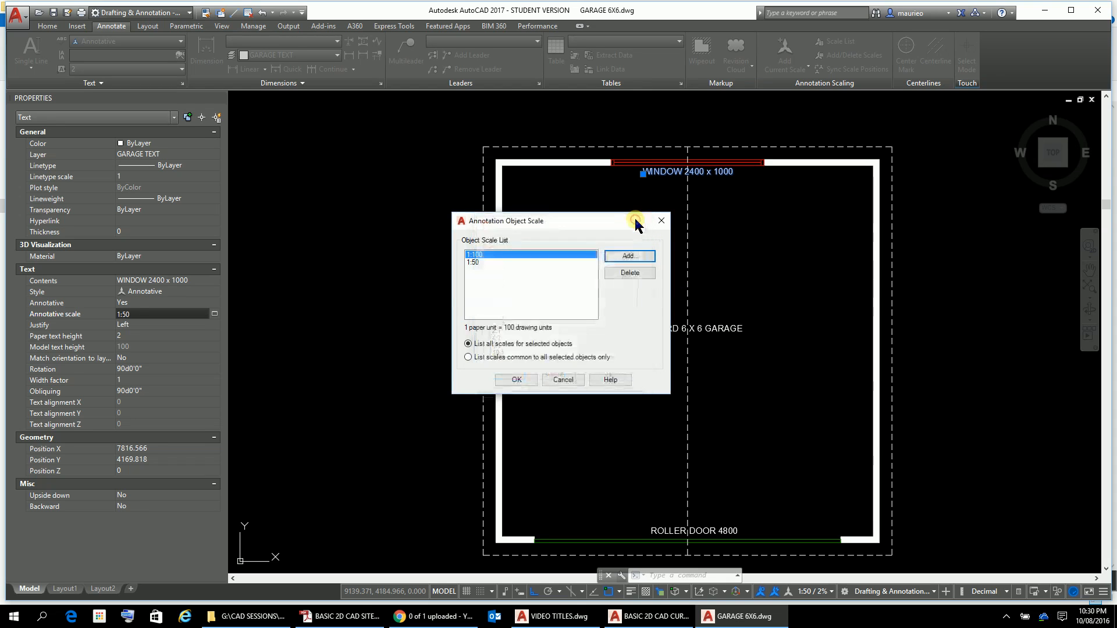
pyautogui.click(661, 224)
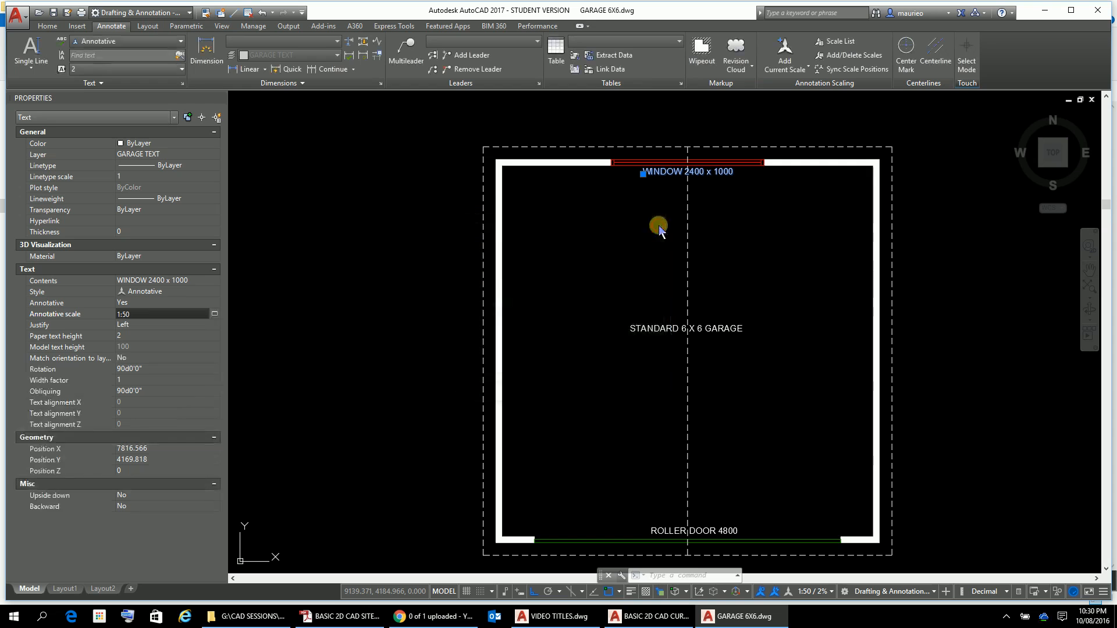
# Add the 1:100 annotative scale to the WINDOW 2400 x 1000, STANDARD 6 X 6 GARAGE and ROLLER DOOR 4800 labels together
pyautogui.click(741, 327)
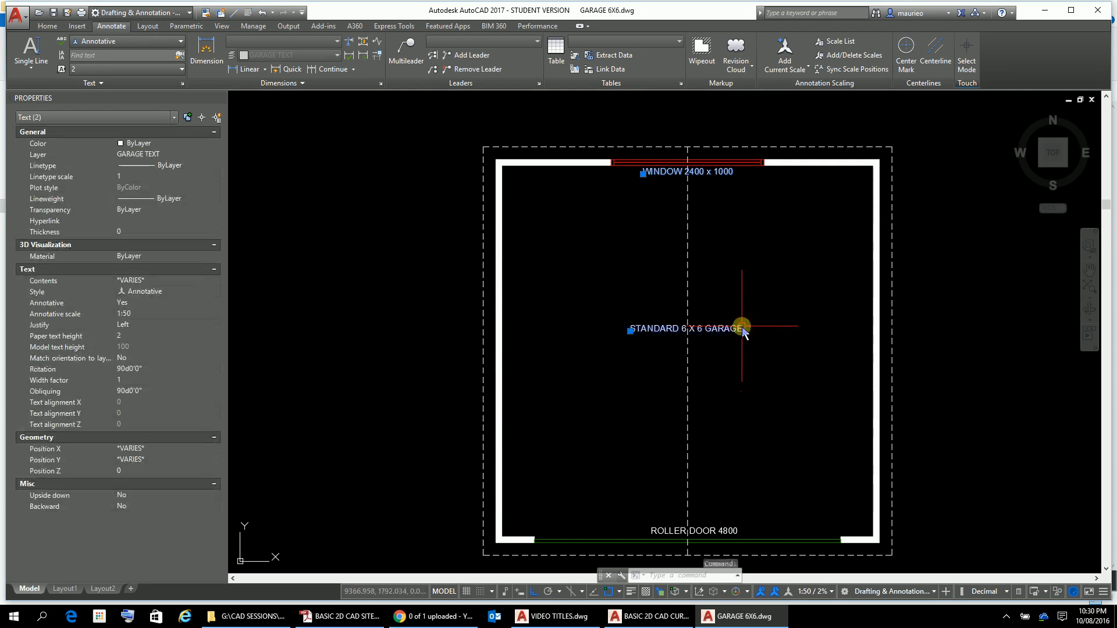
pyautogui.click(735, 531)
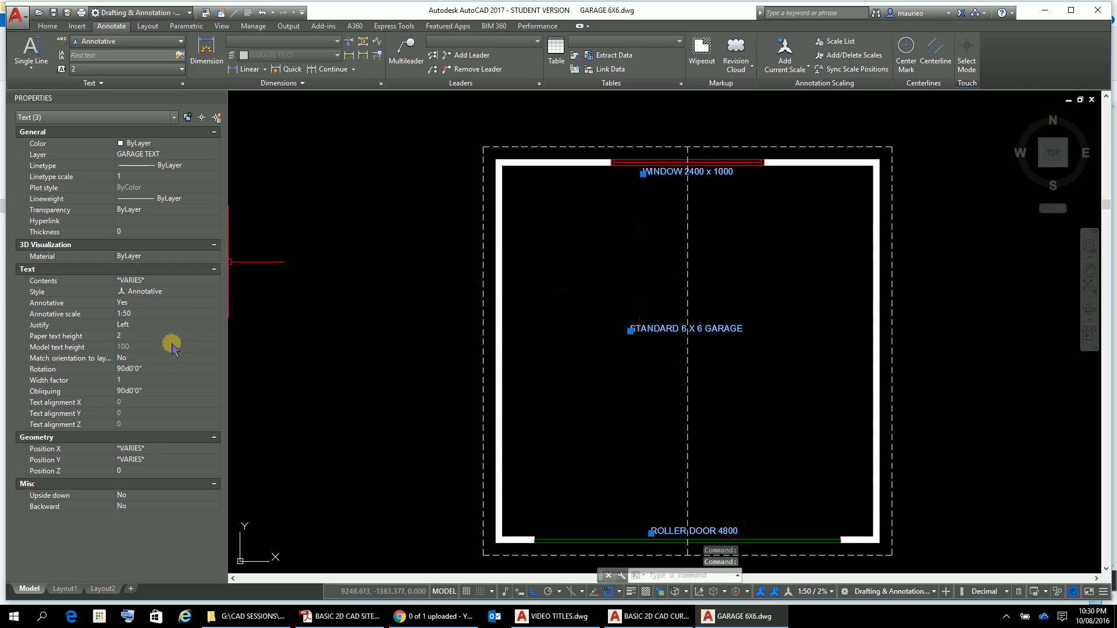
pyautogui.click(171, 314)
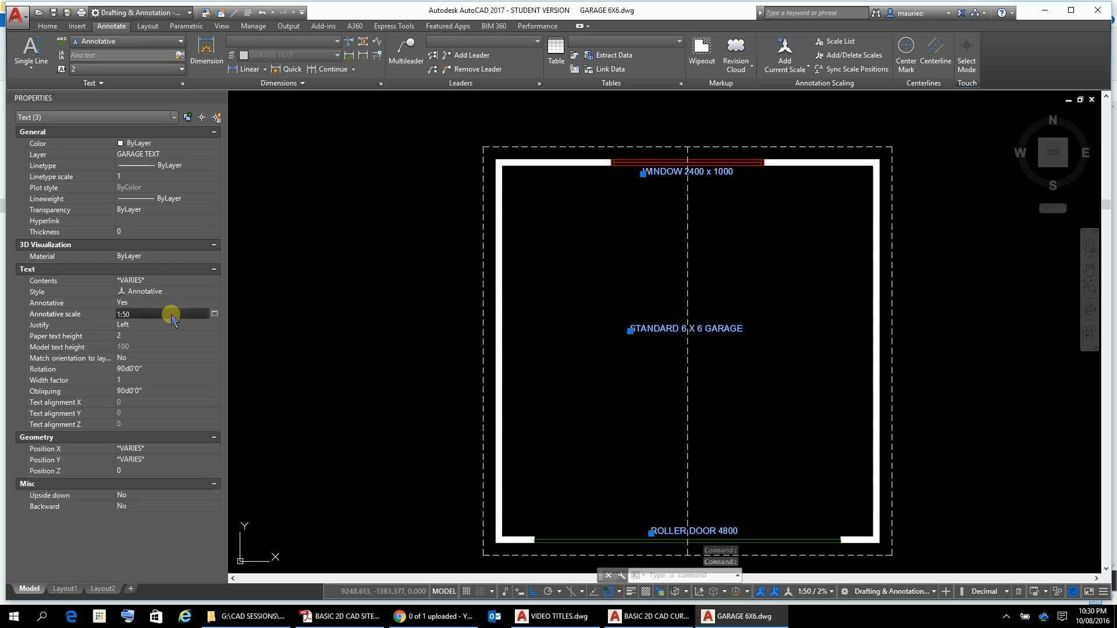
pyautogui.click(214, 314)
pyautogui.click(640, 257)
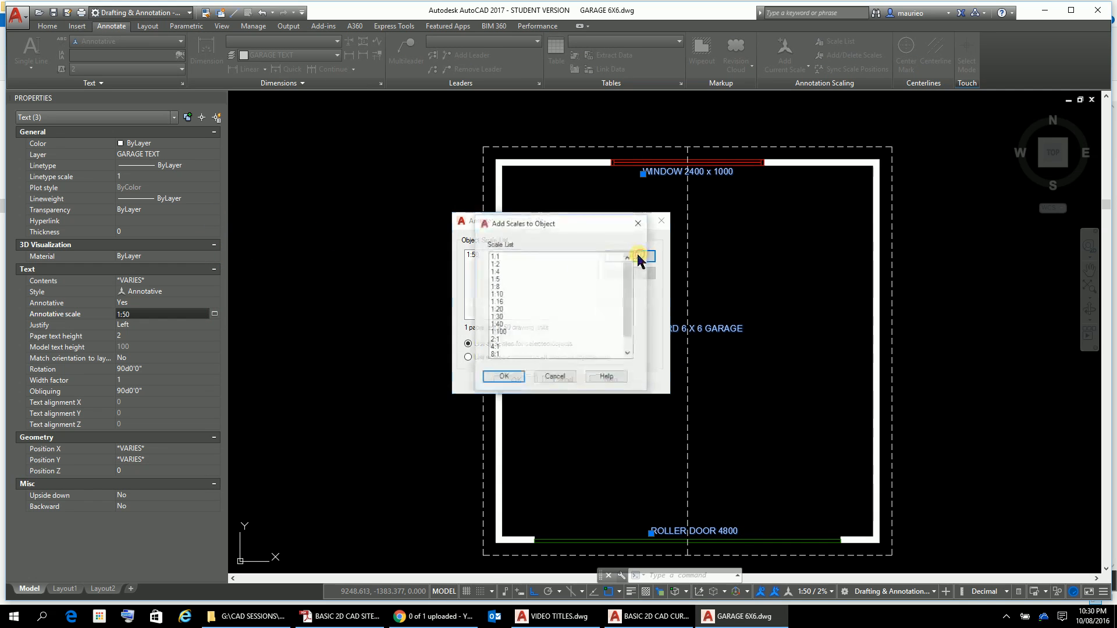
pyautogui.click(500, 332)
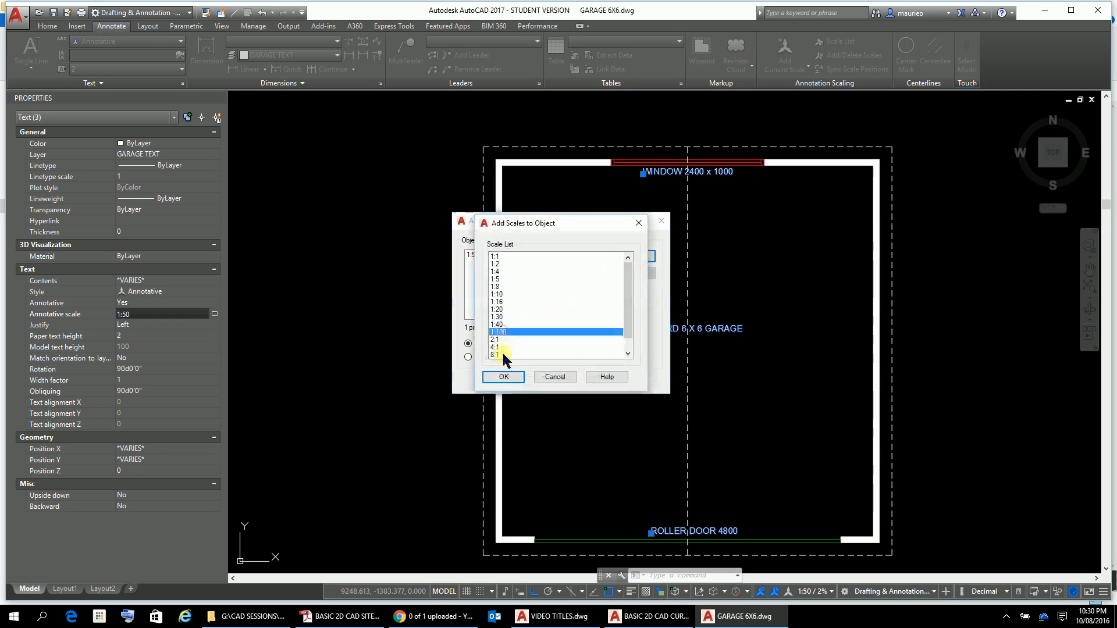
pyautogui.click(504, 377)
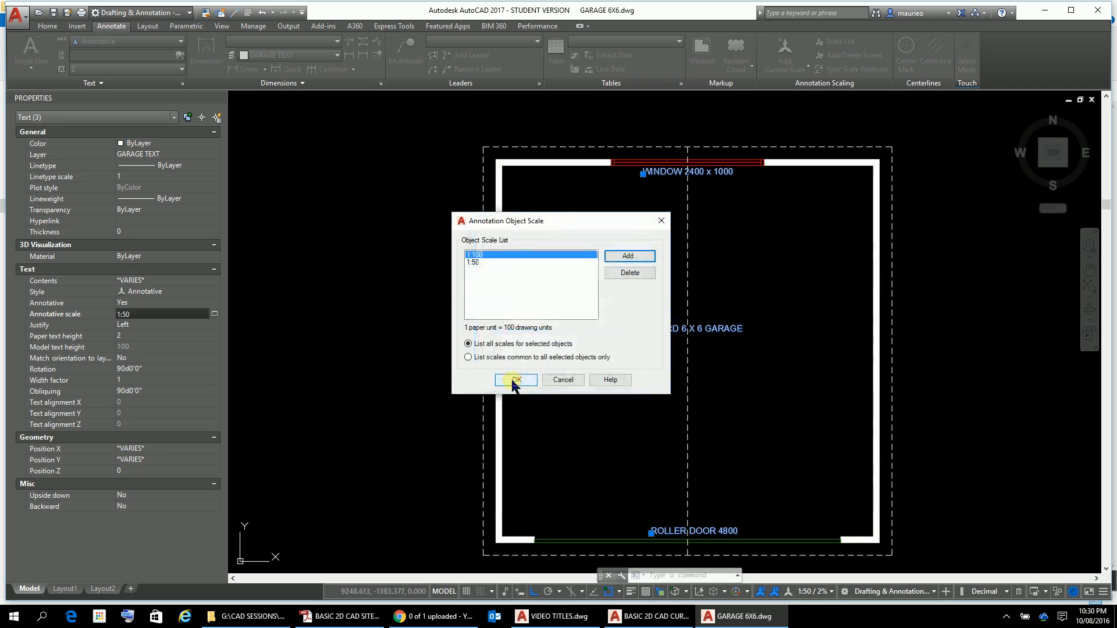
pyautogui.click(513, 381)
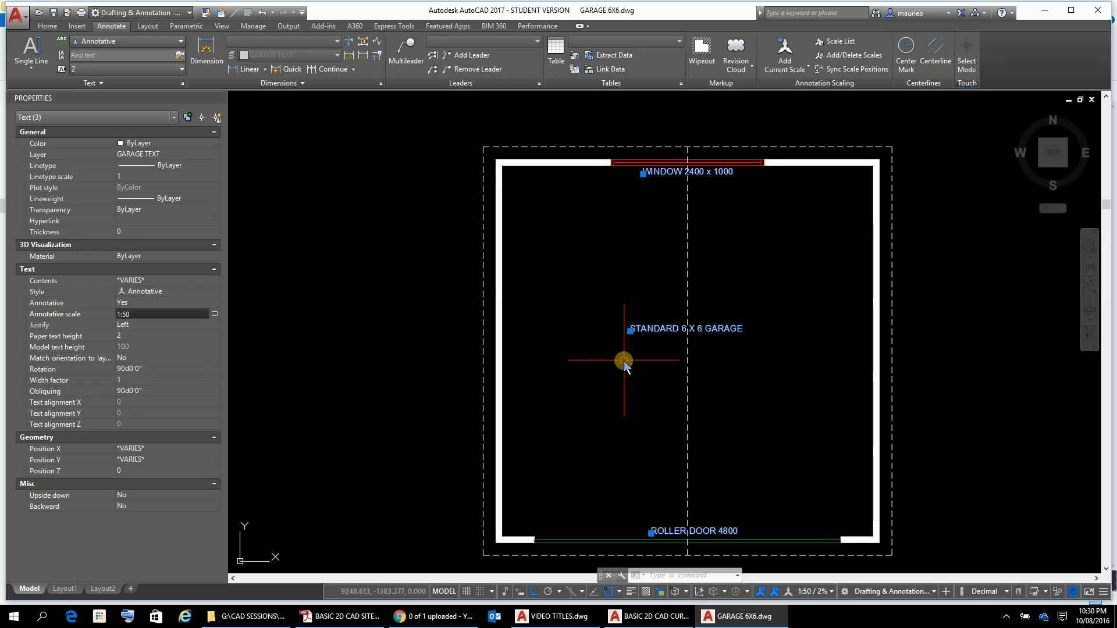
# Set the current annotation scale to 1:100 and, with Ortho off, reposition the WINDOW 2400 x 1000 label centrally inside the window wall
pyautogui.click(830, 592)
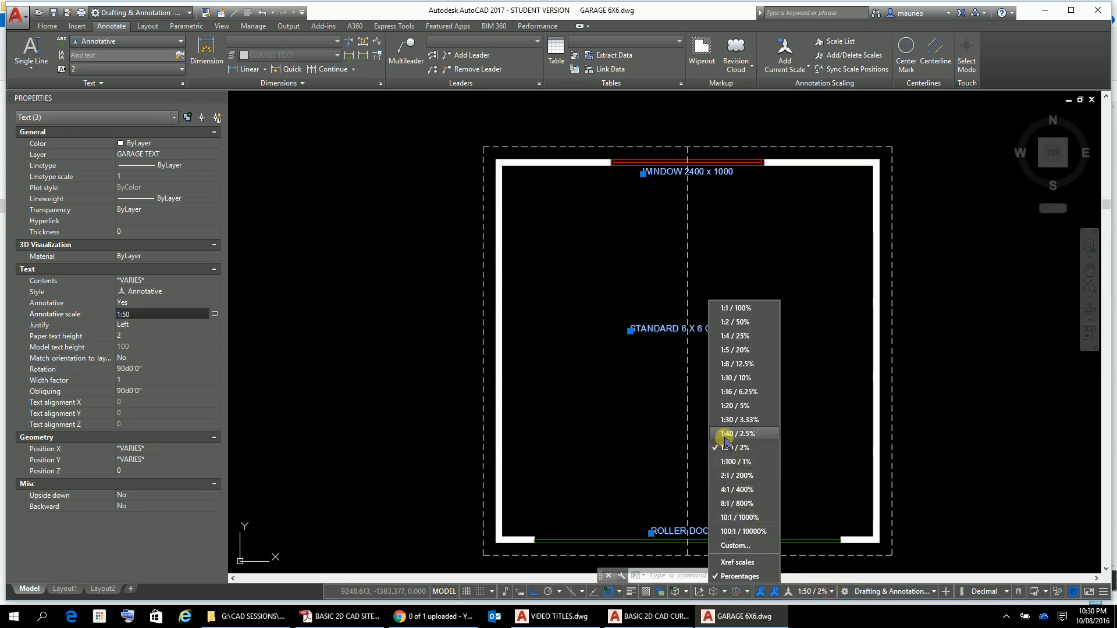
pyautogui.click(731, 462)
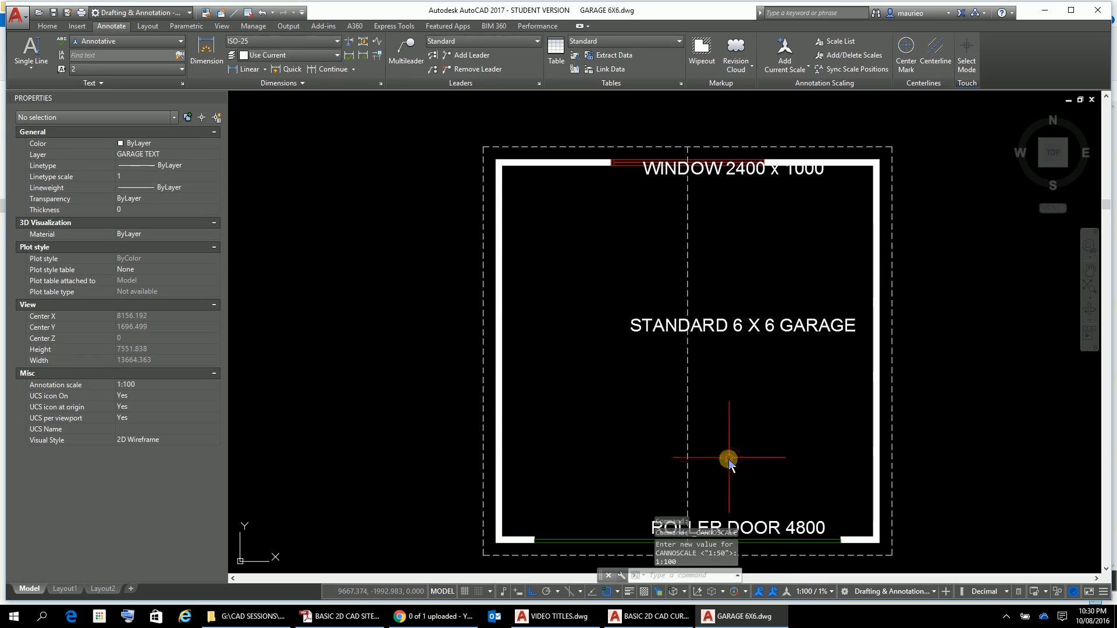
pyautogui.click(644, 173)
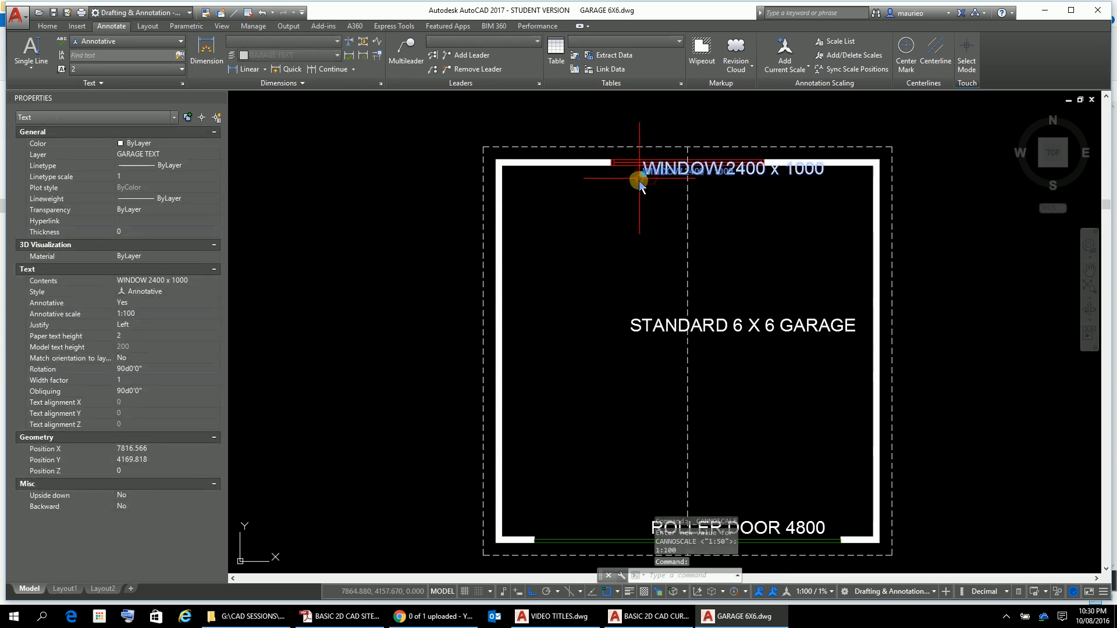
pyautogui.click(642, 173)
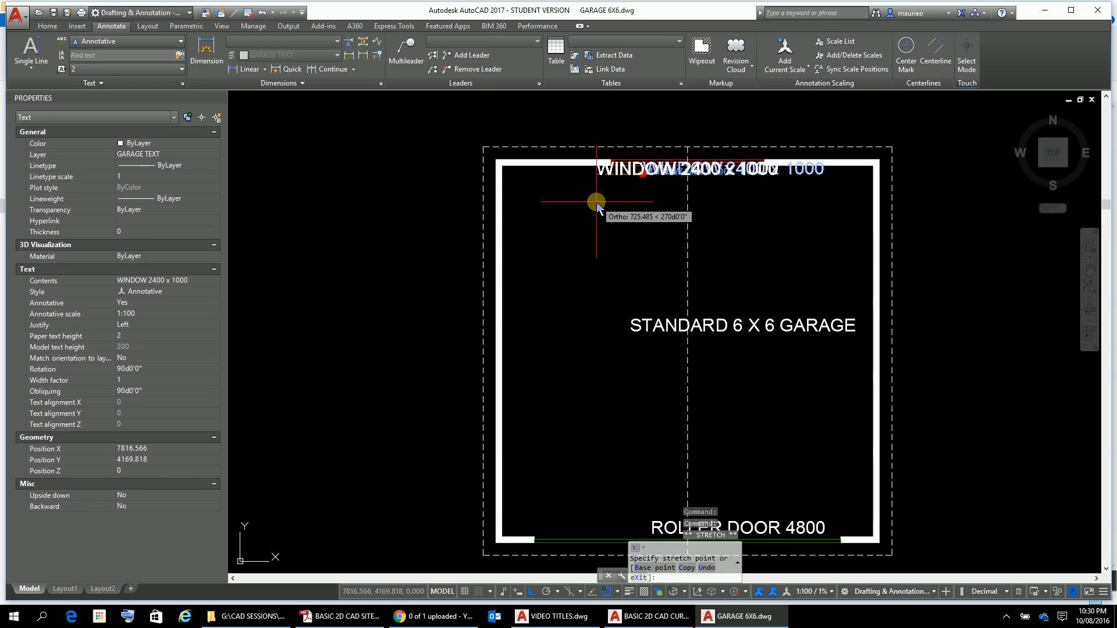
pyautogui.press('F8')
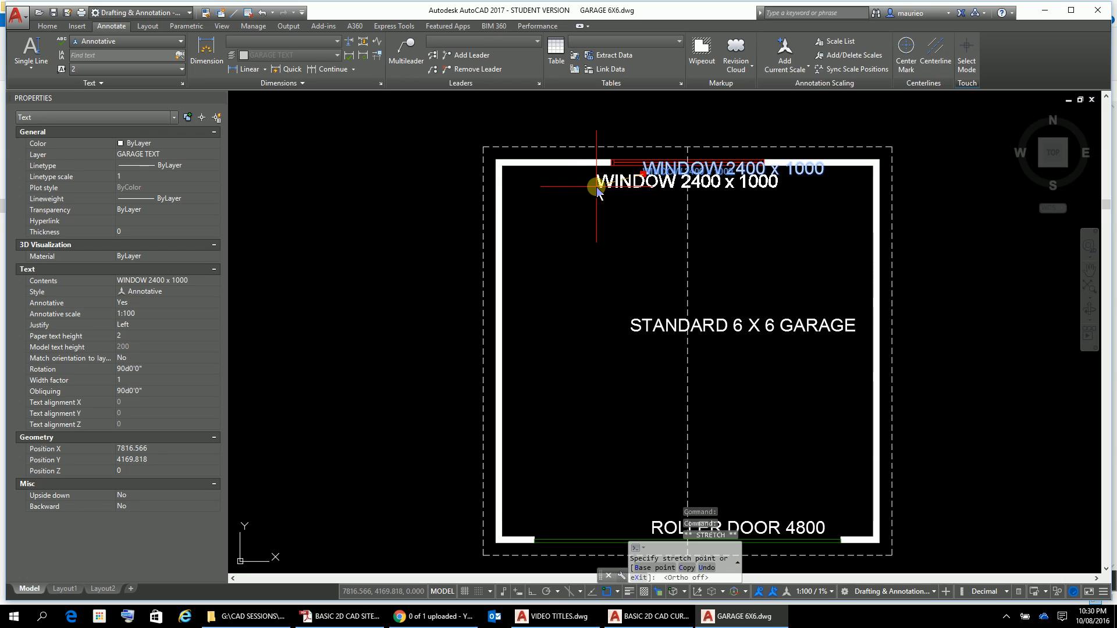
pyautogui.click(599, 186)
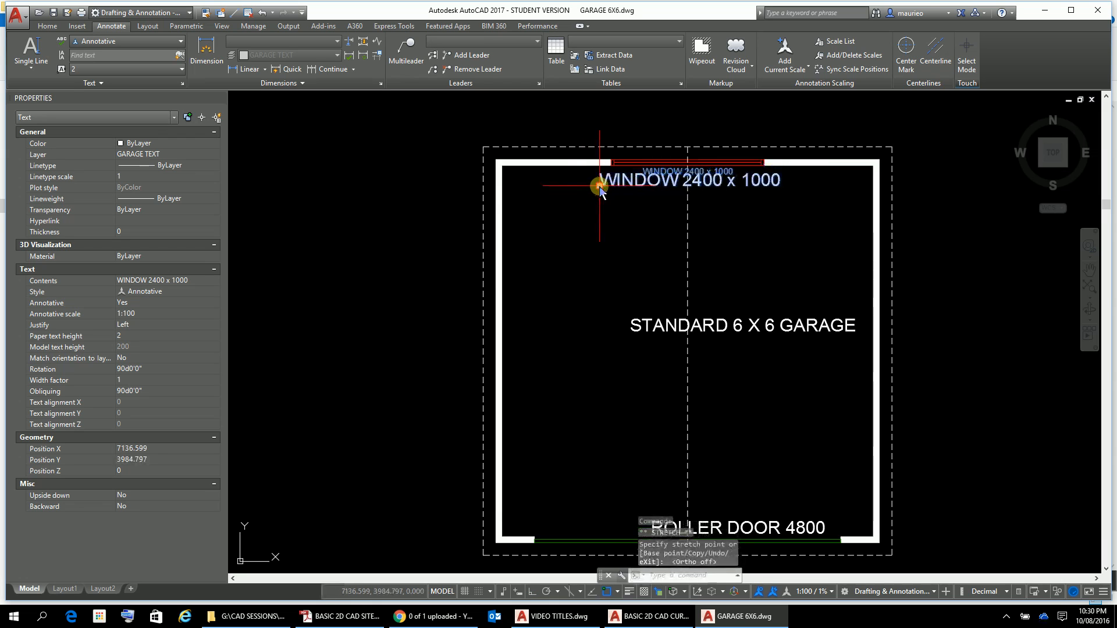
# Move the 1:100 version of the STANDARD 6 X 6 GARAGE label so it is roughly centred on the ridge line
pyautogui.click(642, 324)
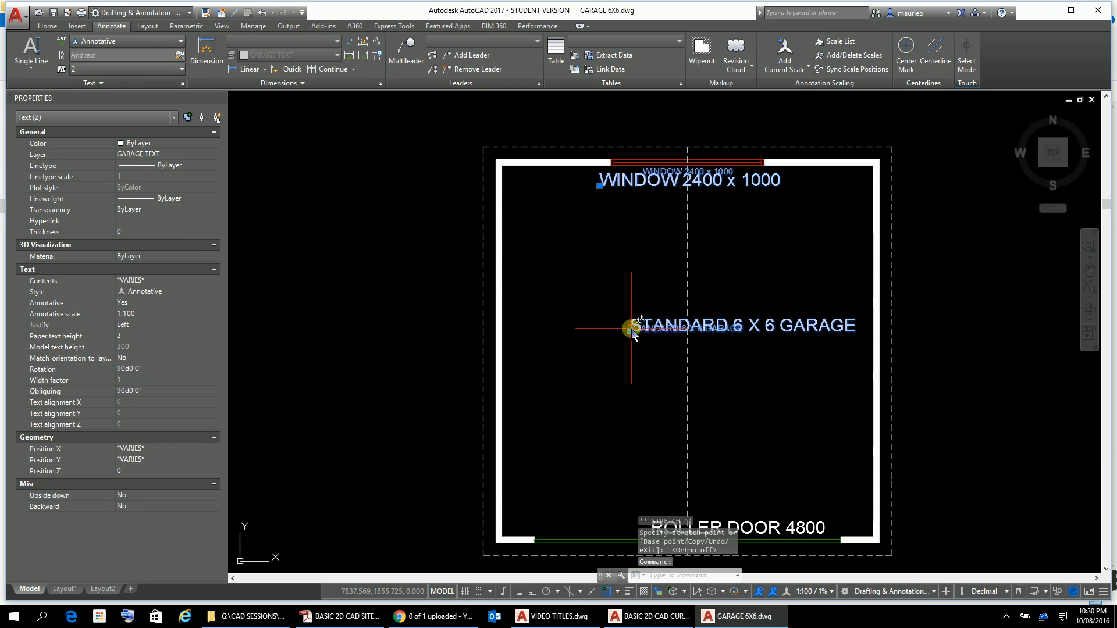
pyautogui.click(630, 331)
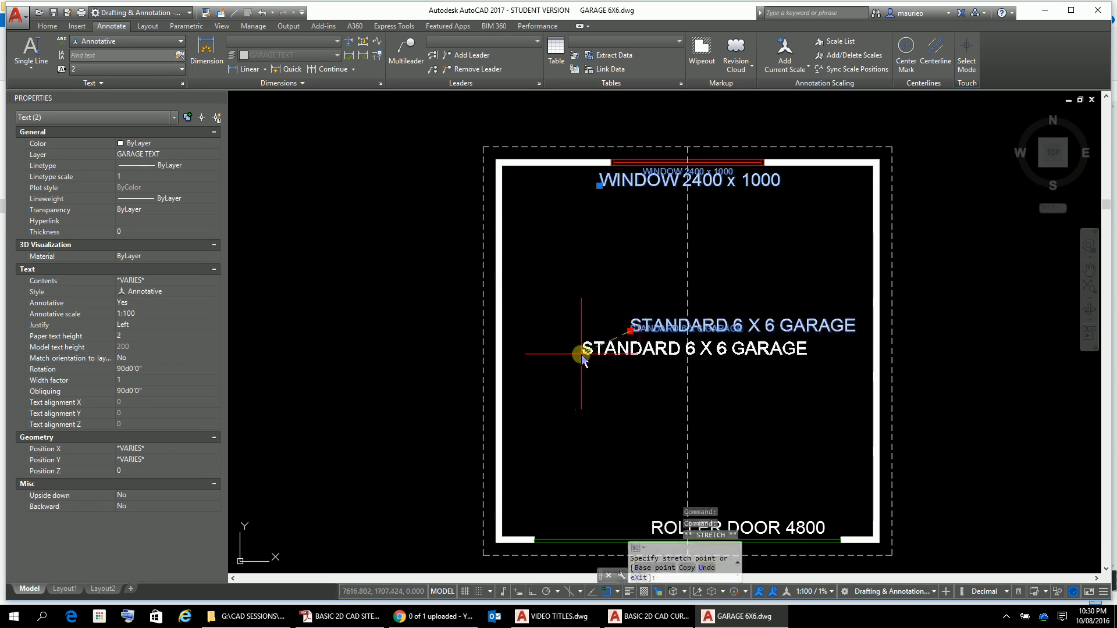
pyautogui.click(585, 351)
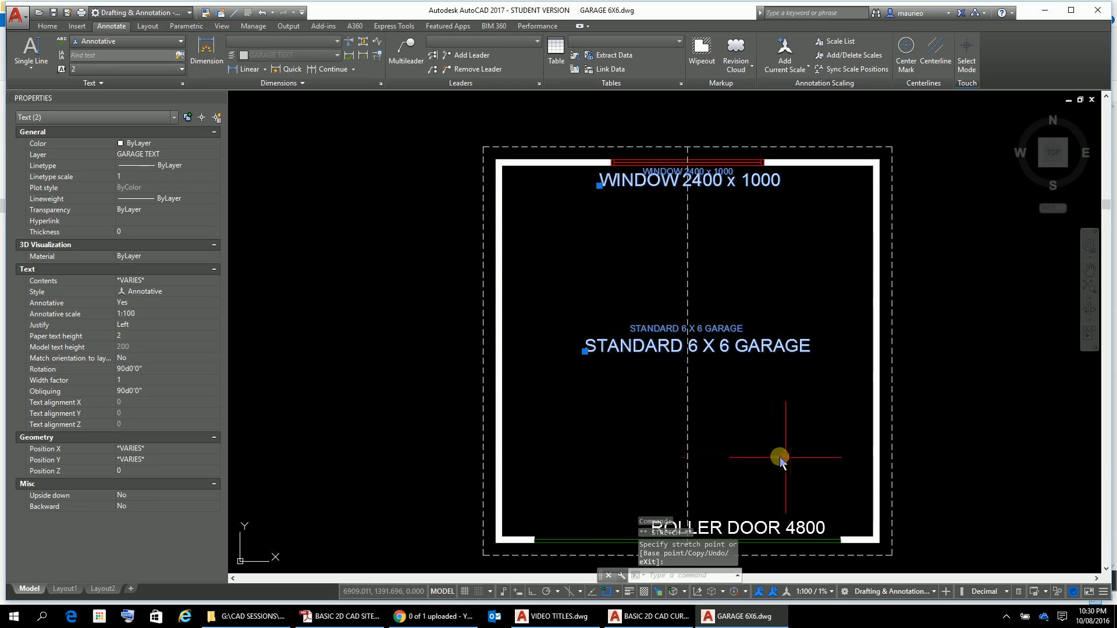
# Move the 1:100 version of the ROLLER DOOR 4800 label to sit roughly centred inside the roller door opening, and clear the selection
pyautogui.scroll(-2, 773, 455)
pyautogui.moveTo(770, 457); pyautogui.dragTo(717, 239, button='middle')
pyautogui.scroll(2, 741, 240)
pyautogui.scroll(2, 741, 240)
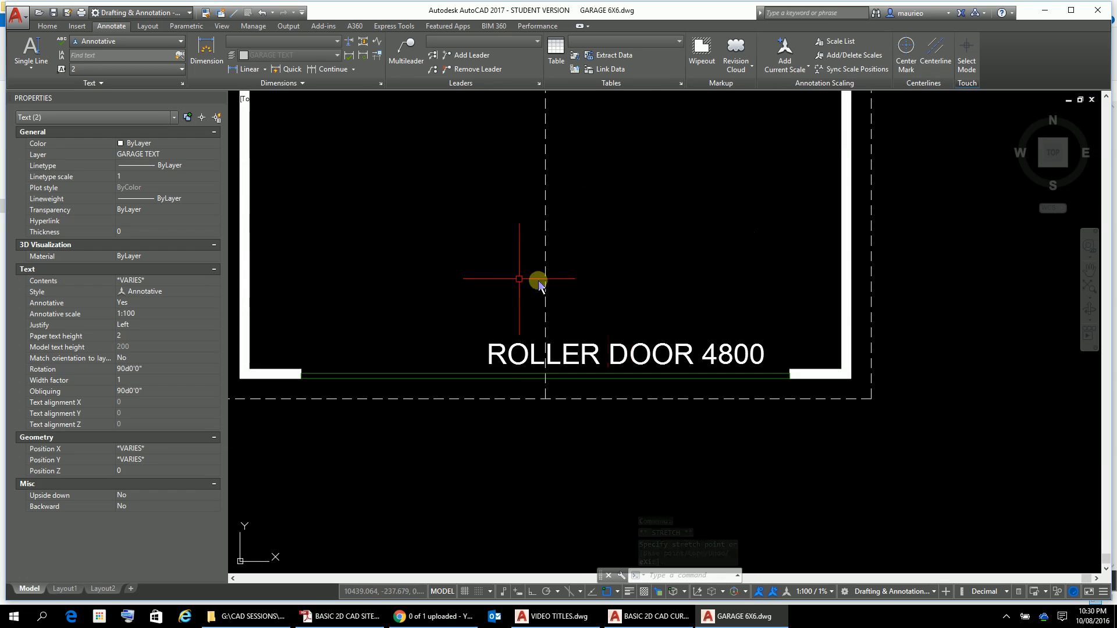
pyautogui.click(513, 349)
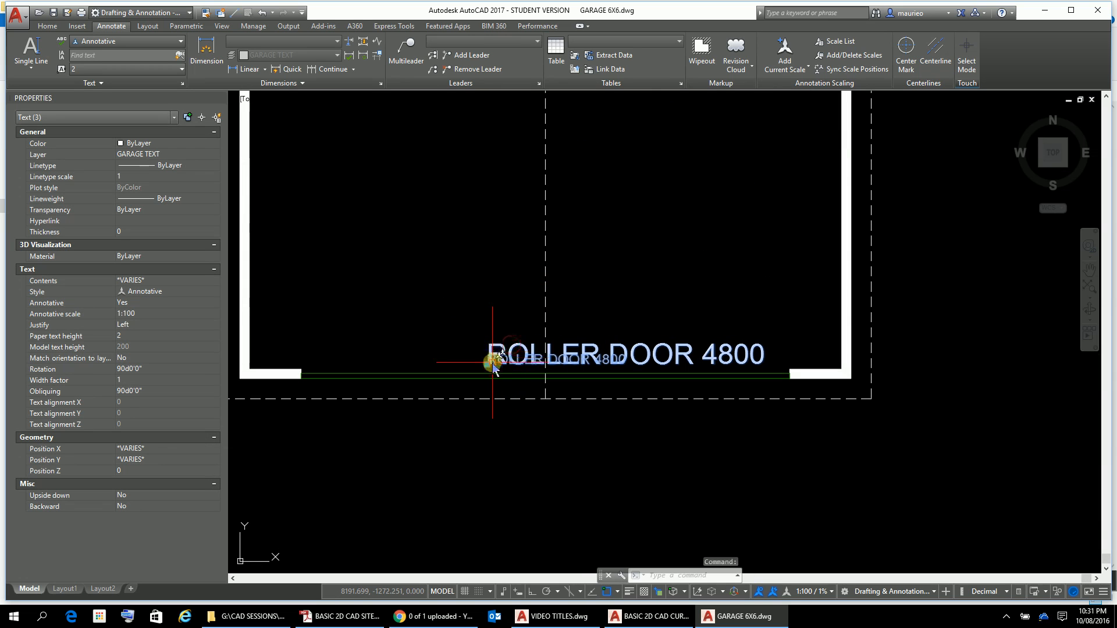
pyautogui.click(488, 365)
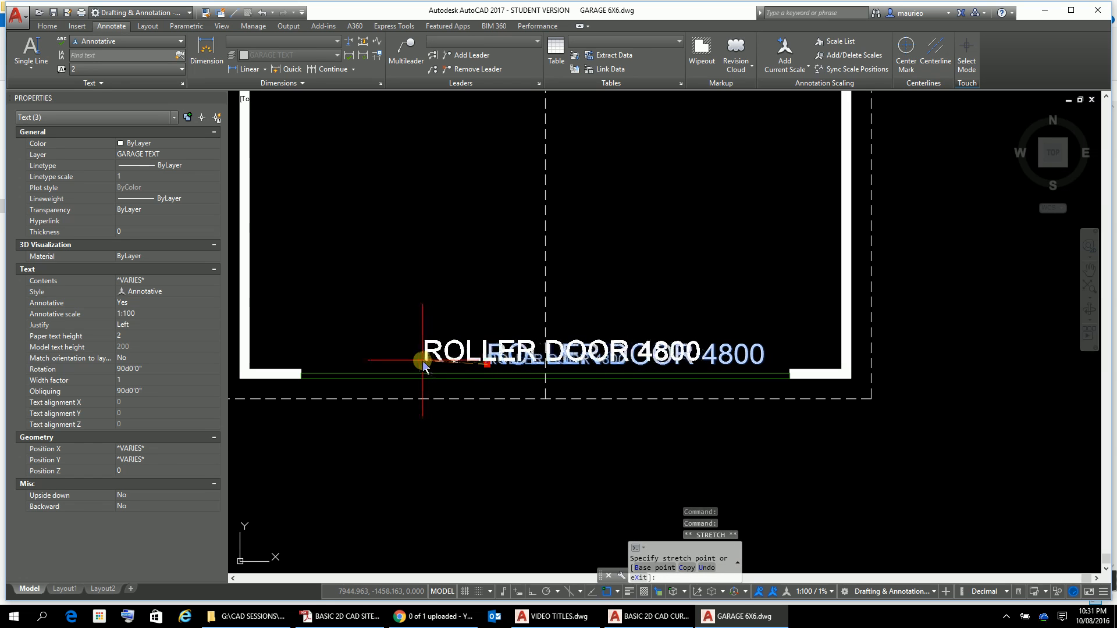
pyautogui.click(423, 361)
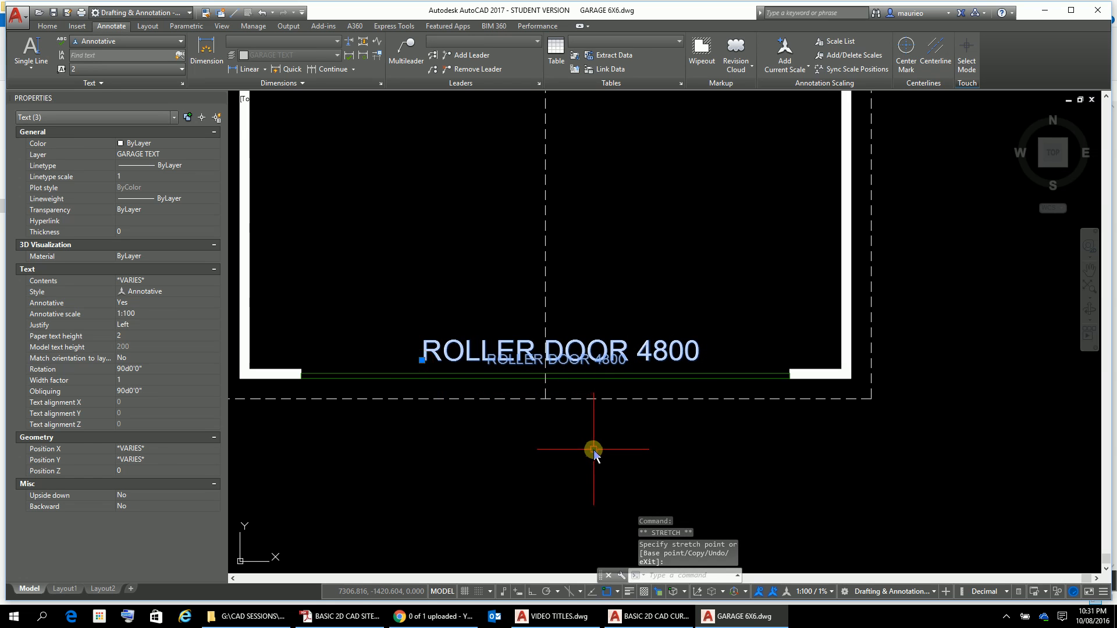
pyautogui.scroll(-4, 620, 418)
pyautogui.click(620, 418)
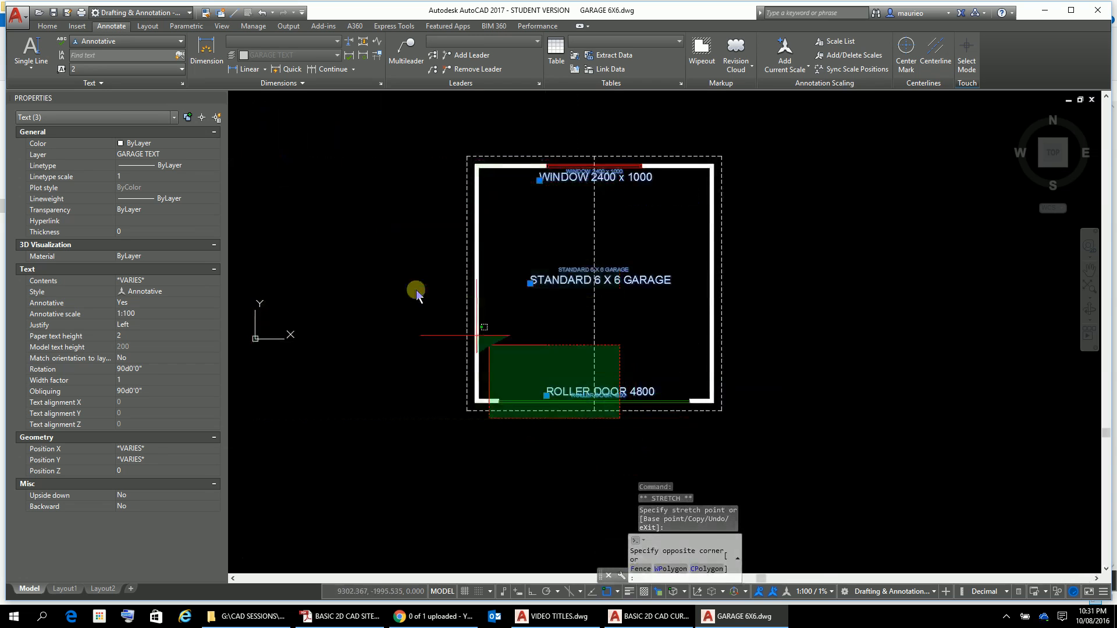
pyautogui.click(655, 436)
pyautogui.press('Escape')
pyautogui.press('Escape')
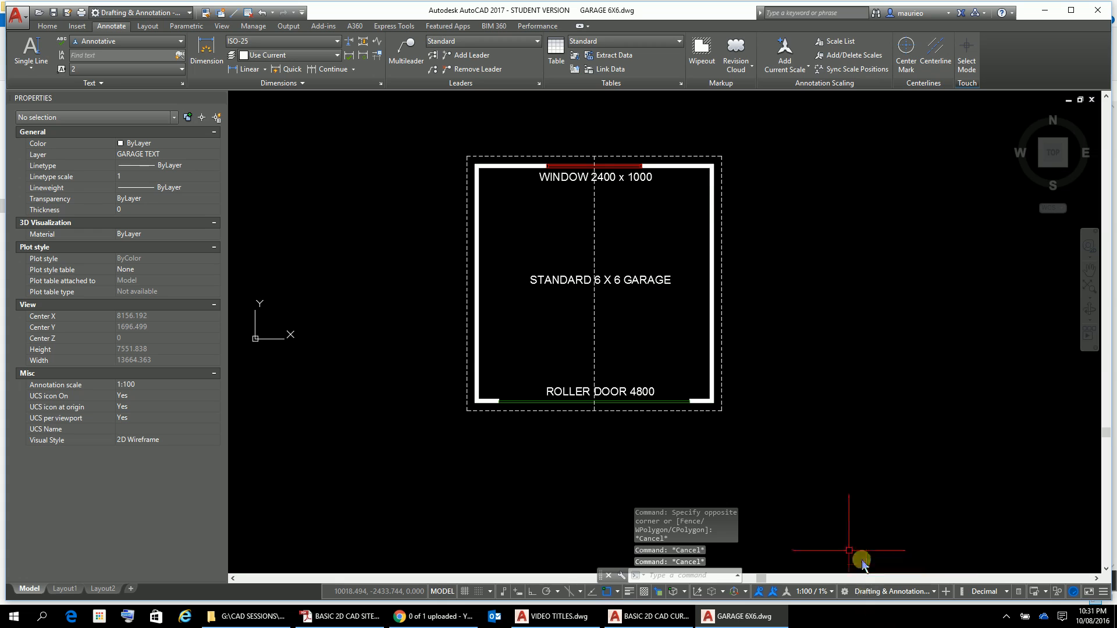
# Switch the annotation scale to 1:50 and back to 1:100 to compare the label sizes and positions
pyautogui.click(832, 592)
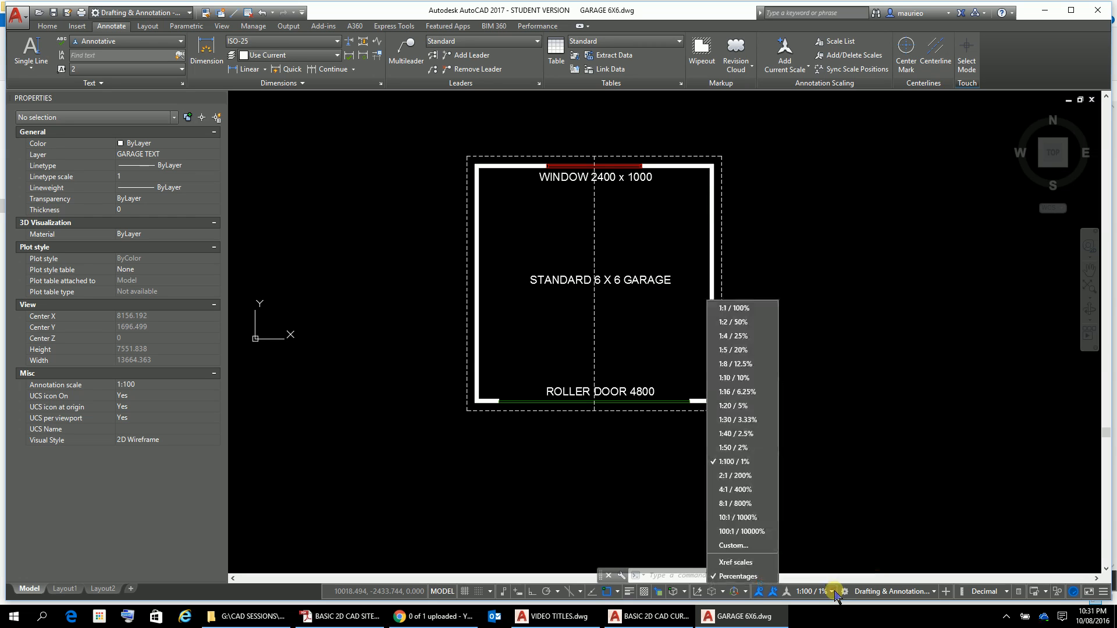
pyautogui.click(728, 448)
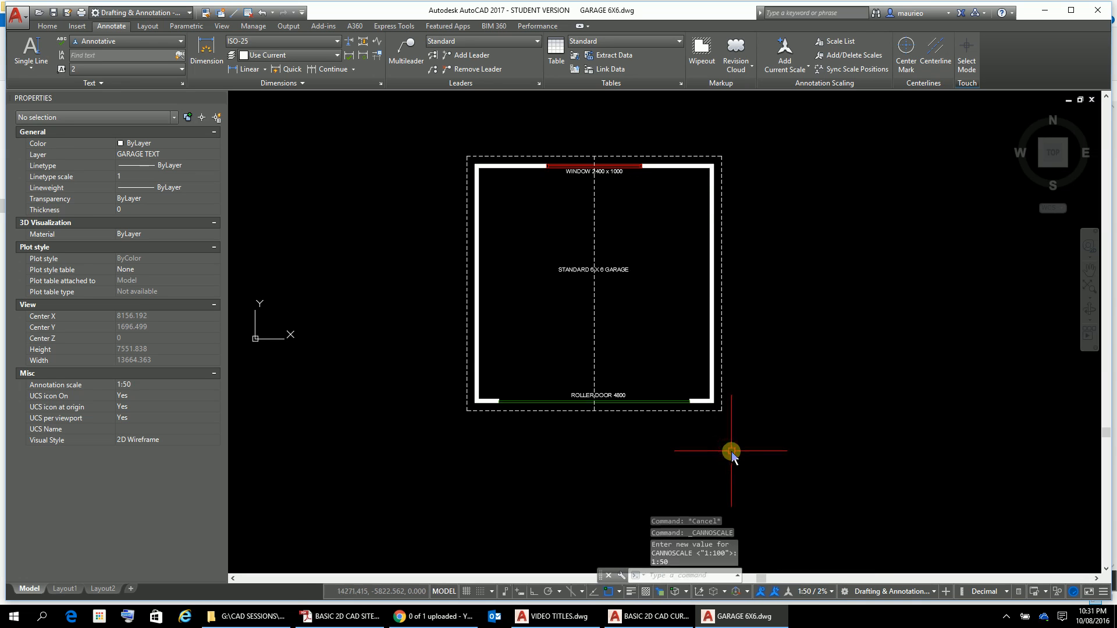
pyautogui.click(832, 591)
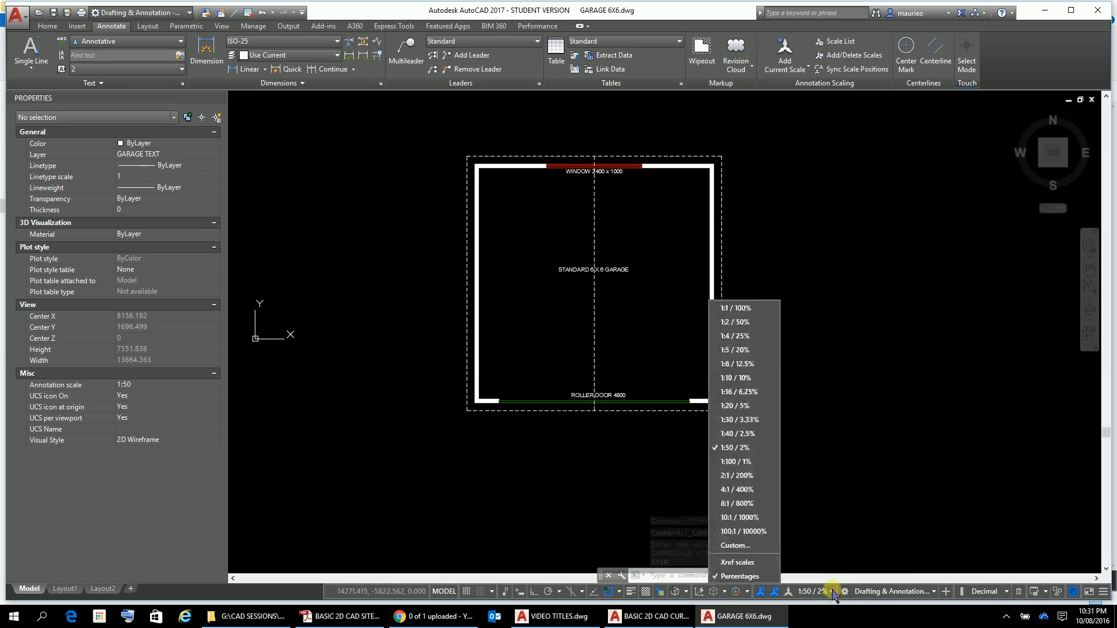
pyautogui.click(736, 462)
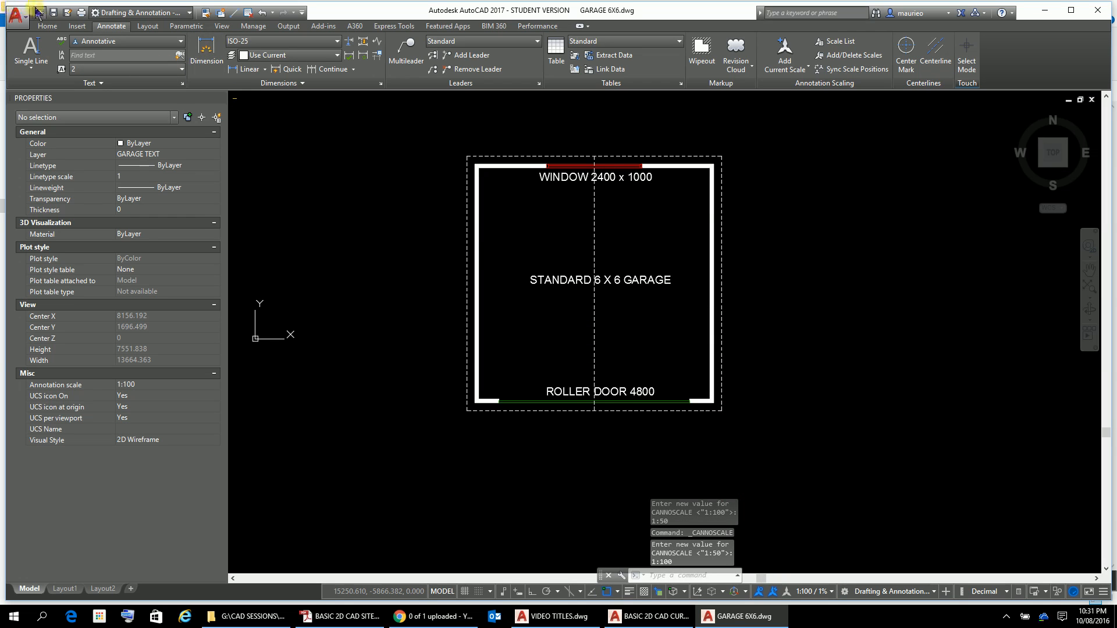
# Save the GARAGE 6X6 drawing and reload its changed reference in the BASIC 2D CAD CURRENT site plan
pyautogui.click(26, 21)
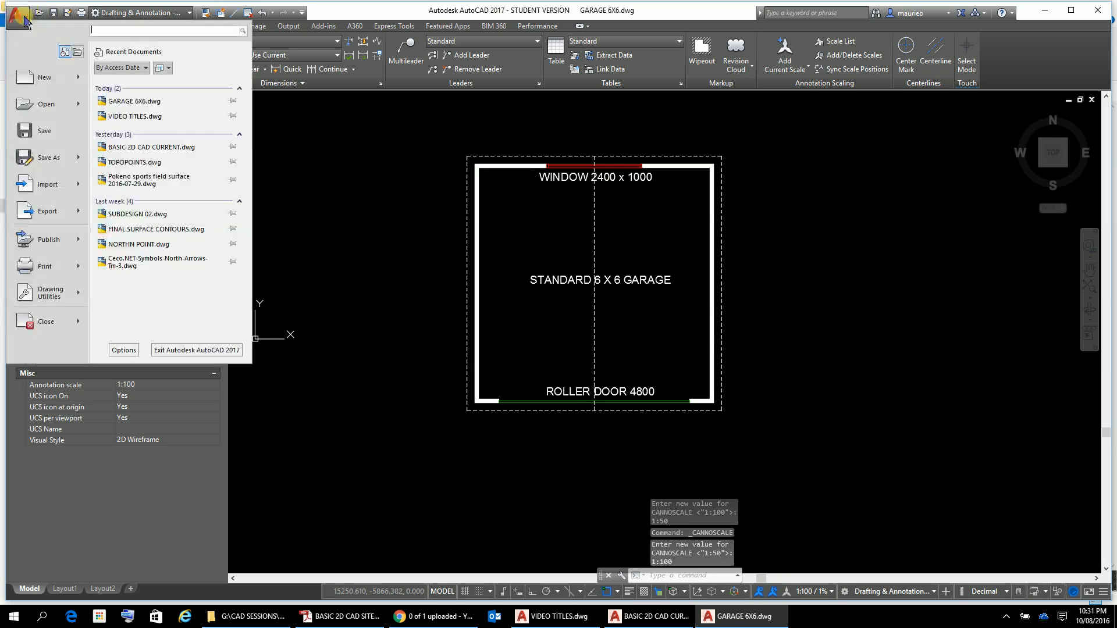
pyautogui.click(41, 135)
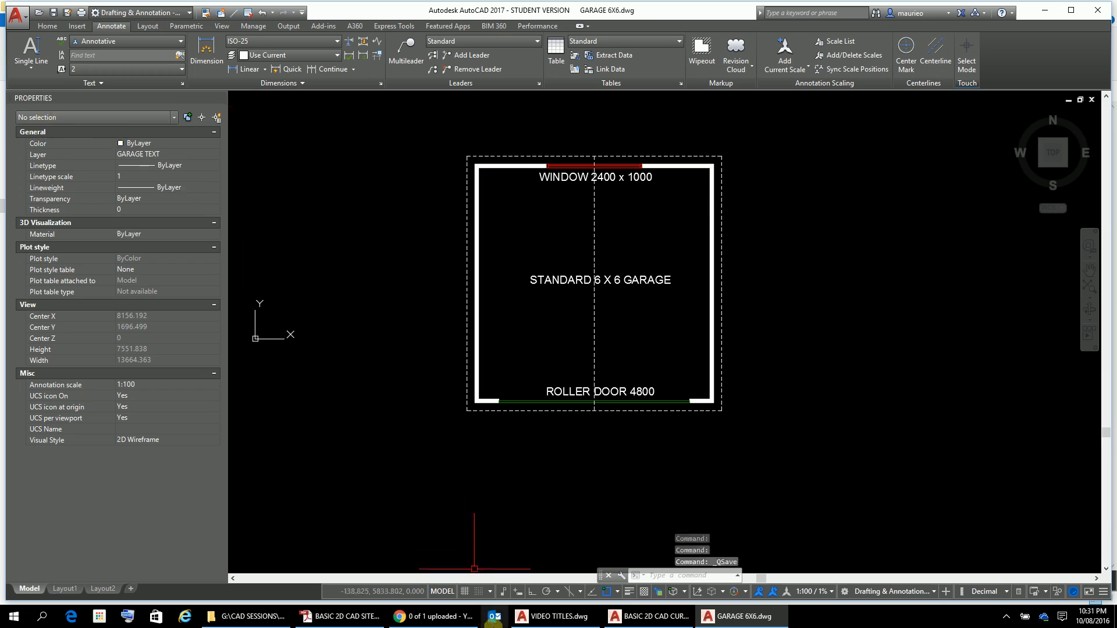
pyautogui.click(629, 617)
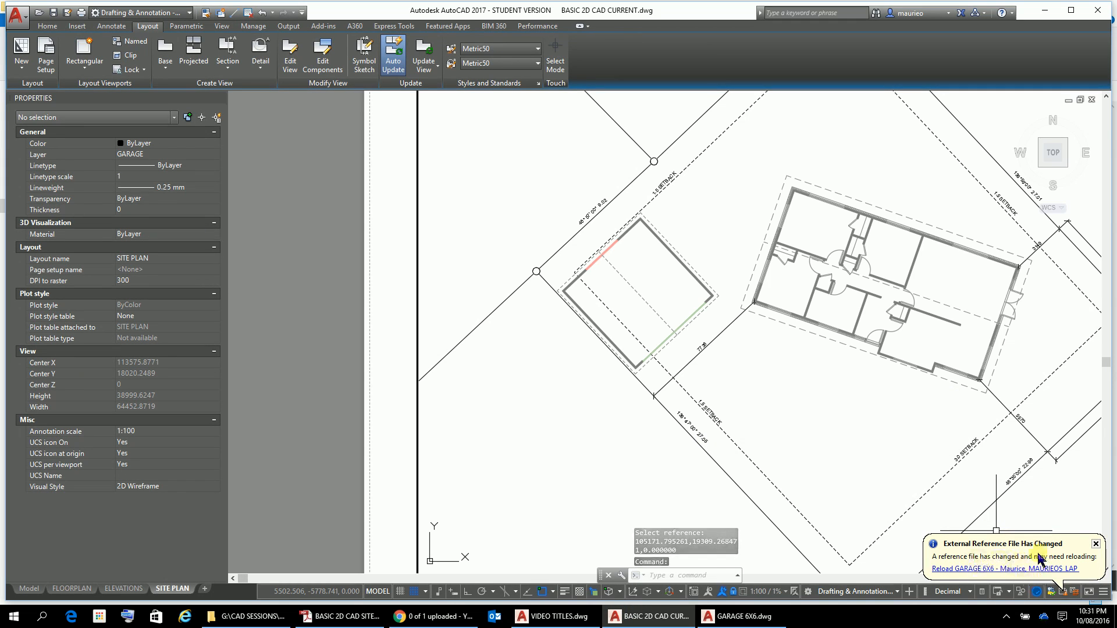
pyautogui.click(981, 570)
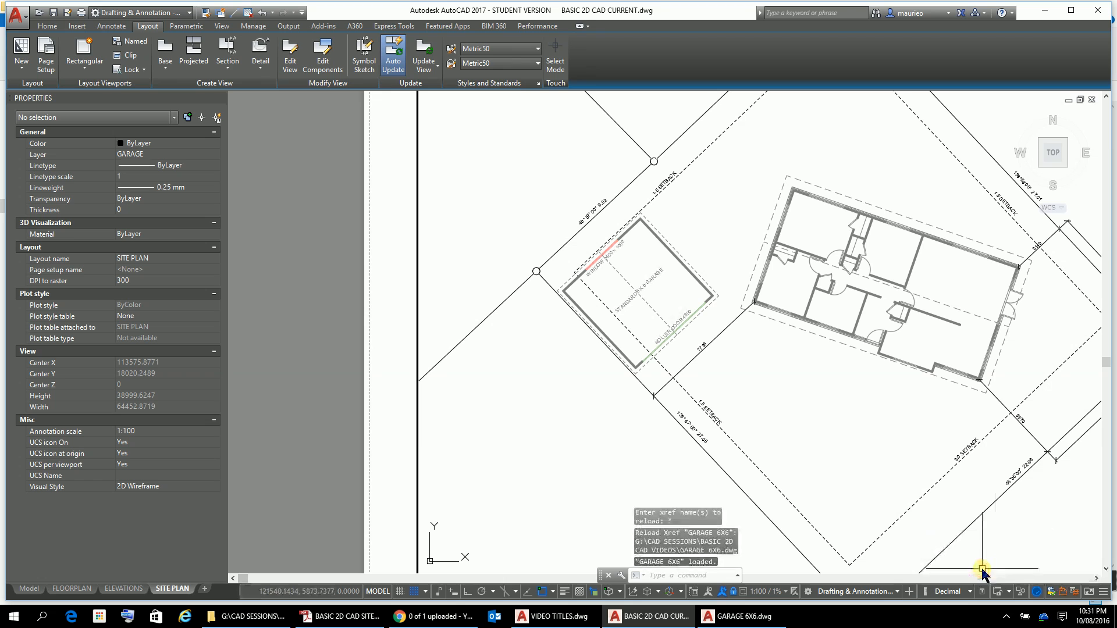
pyautogui.scroll(6, 636, 290)
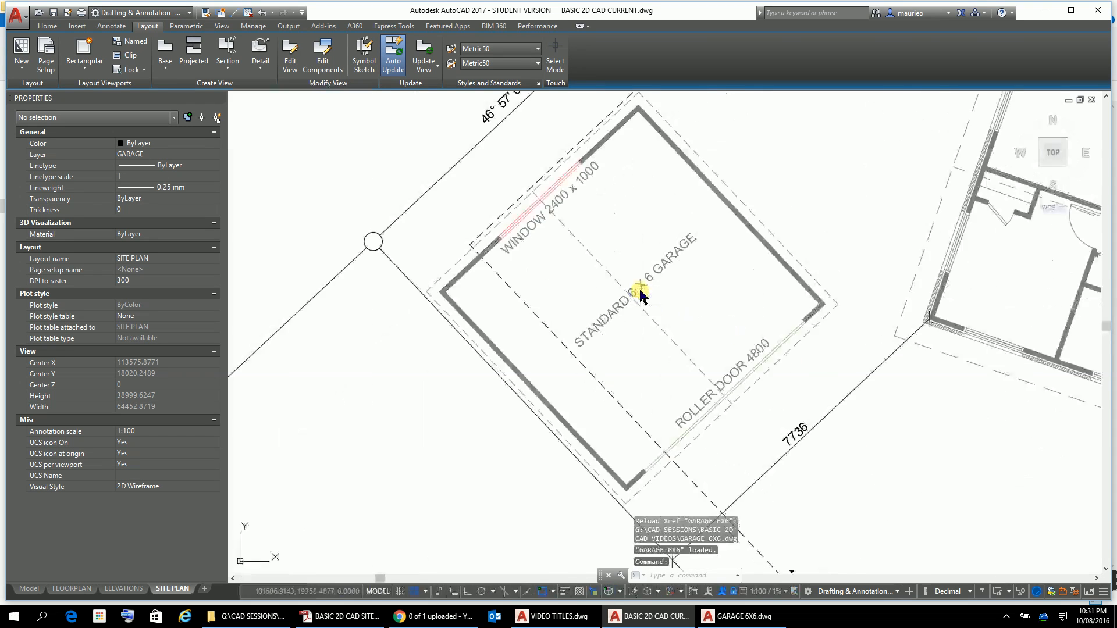
pyautogui.scroll(-2, 640, 294)
pyautogui.moveTo(636, 292); pyautogui.dragTo(526, 252, button='middle')
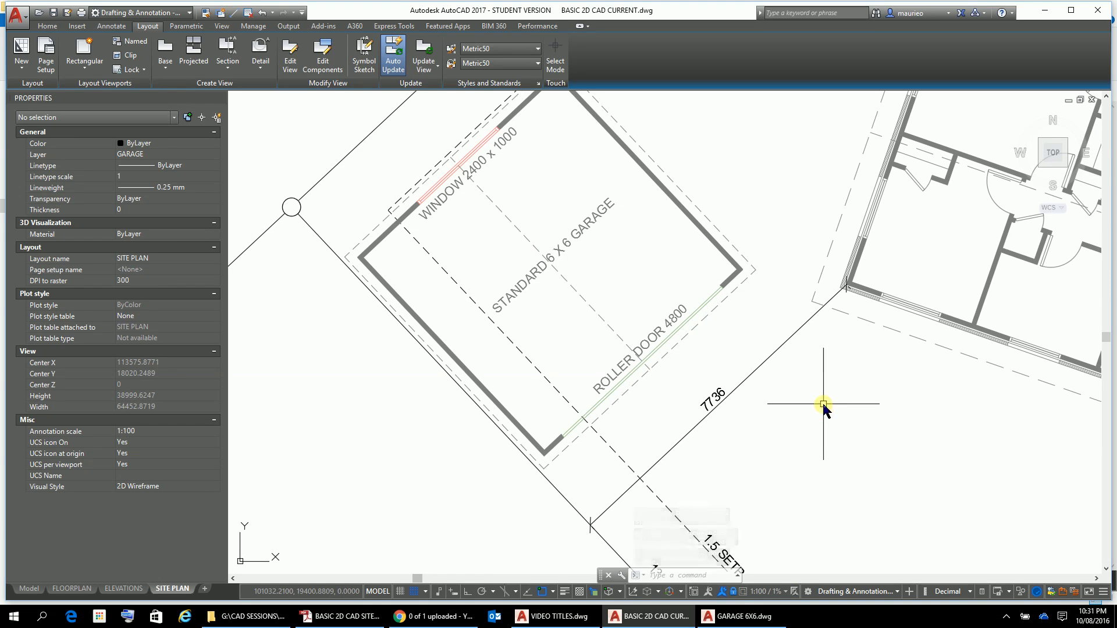
pyautogui.scroll(-2, 832, 410)
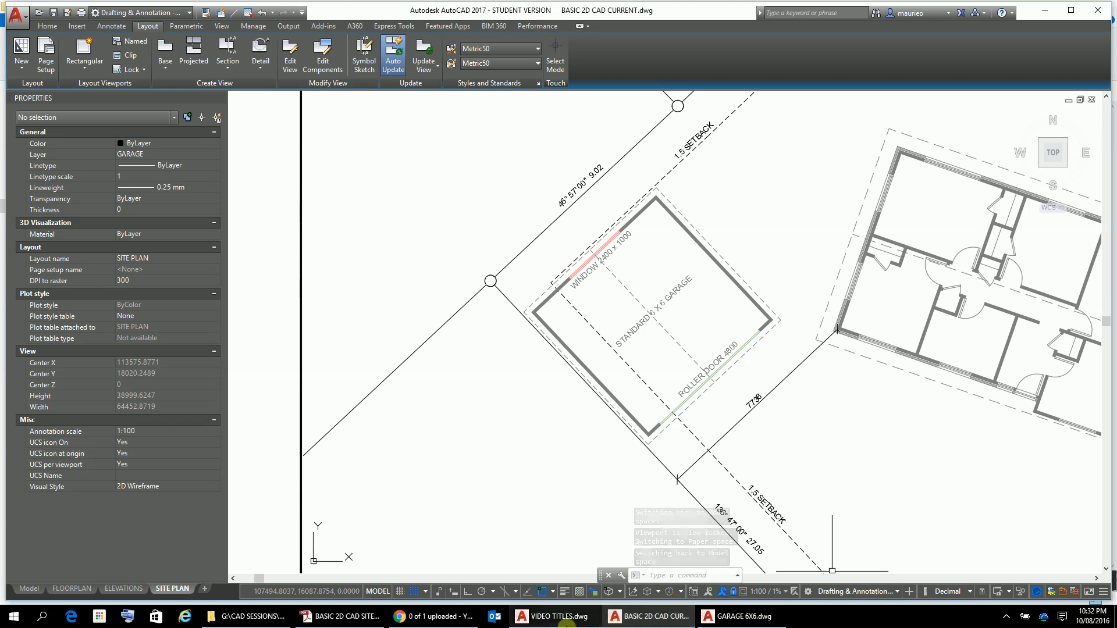
pyautogui.click(647, 618)
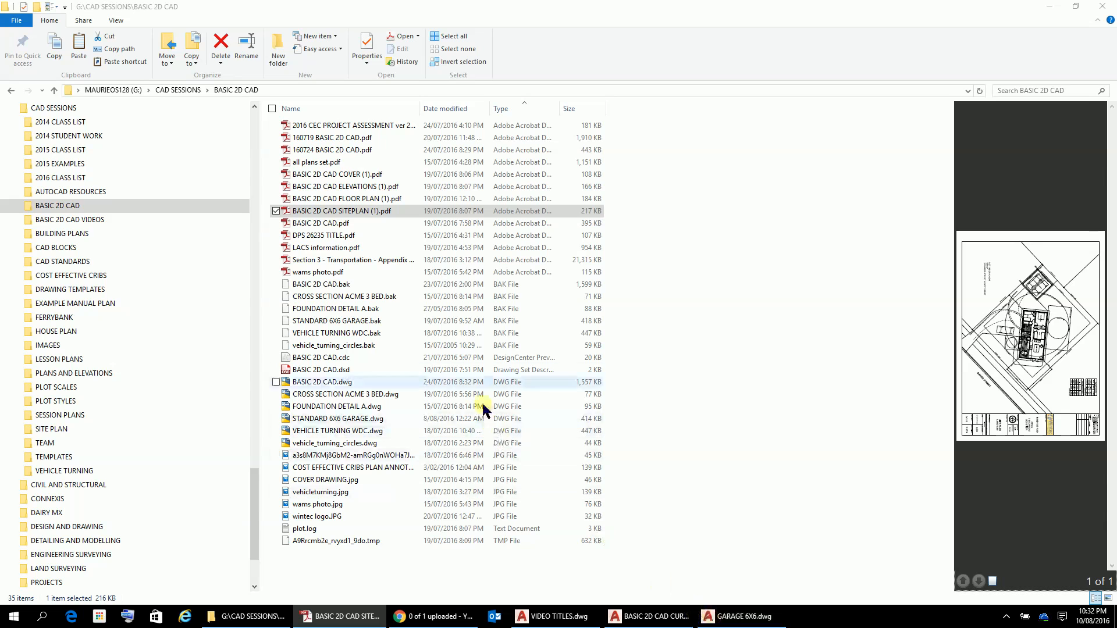
pyautogui.click(680, 618)
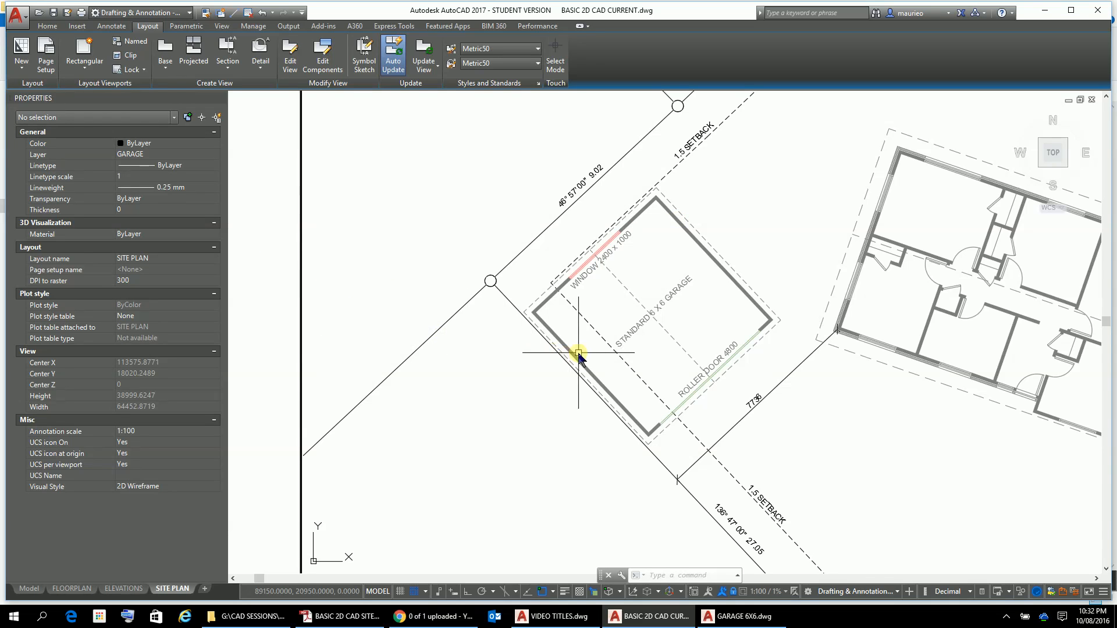
# With object snap off, add the single-line annotative text FIREWALL inside the garage wall along the 27.05 boundary, rotated parallel to that wall
pyautogui.scroll(4, 606, 375)
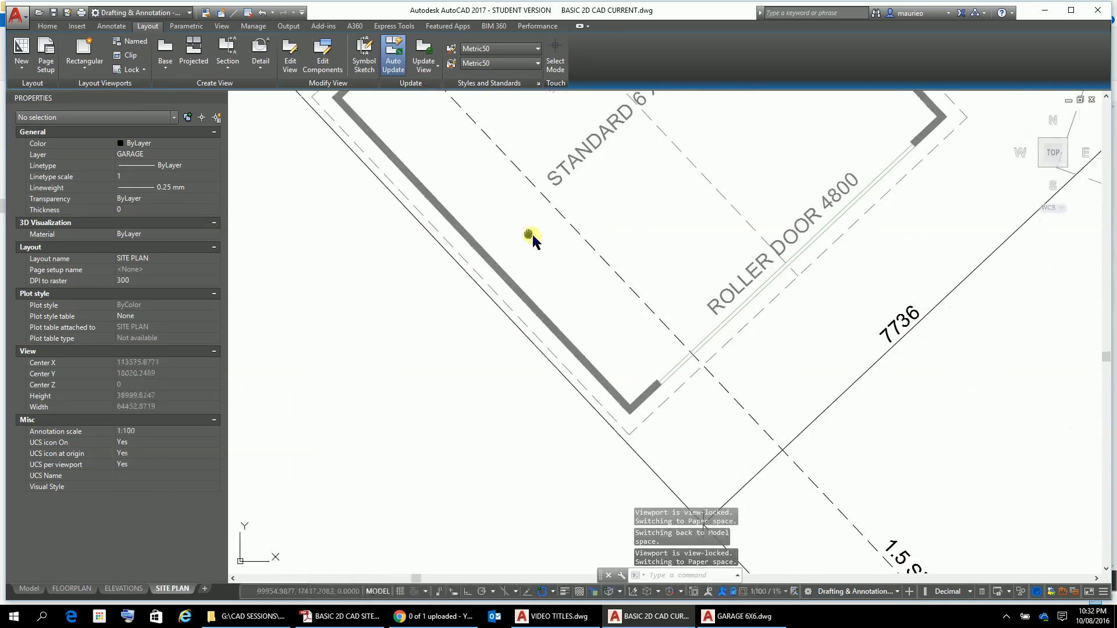
pyautogui.scroll(1, 526, 235)
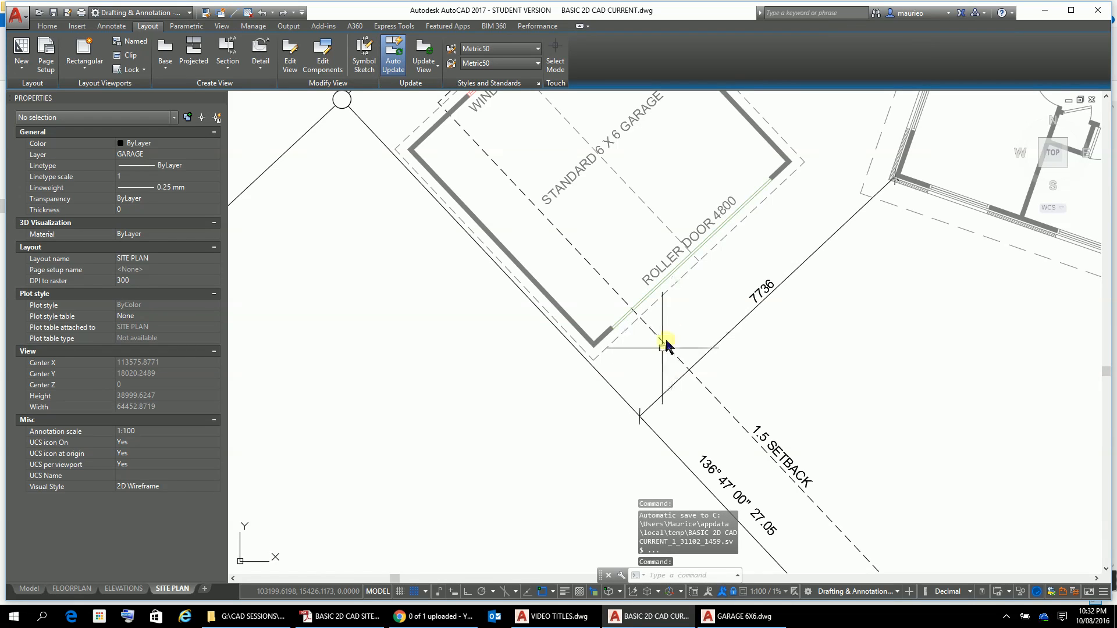
pyautogui.scroll(-3, 626, 326)
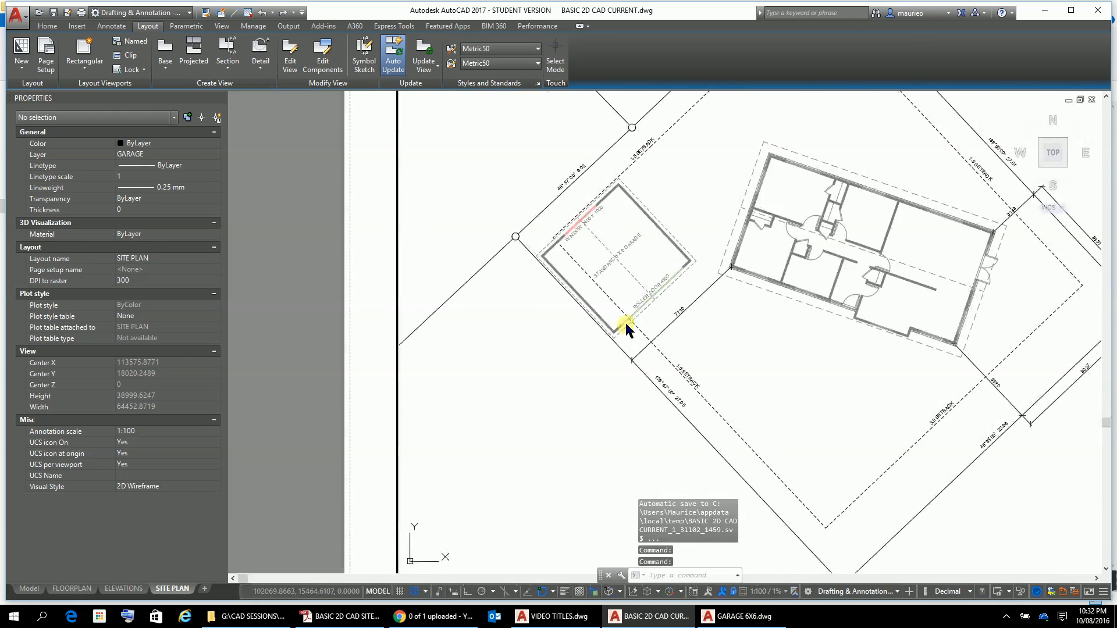
pyautogui.scroll(3, 647, 401)
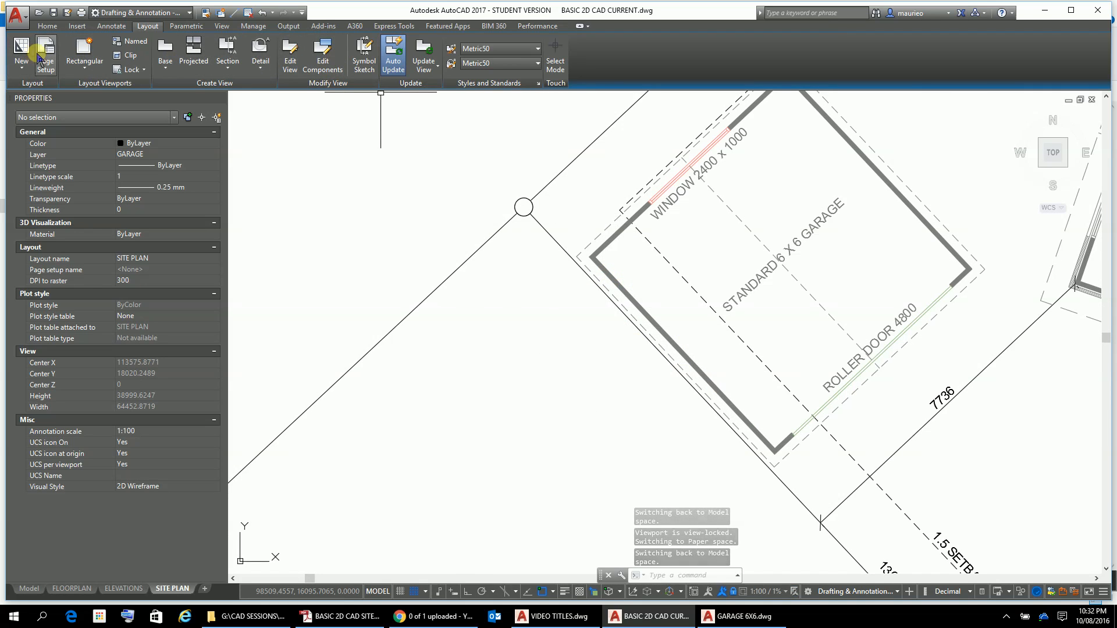
pyautogui.click(111, 26)
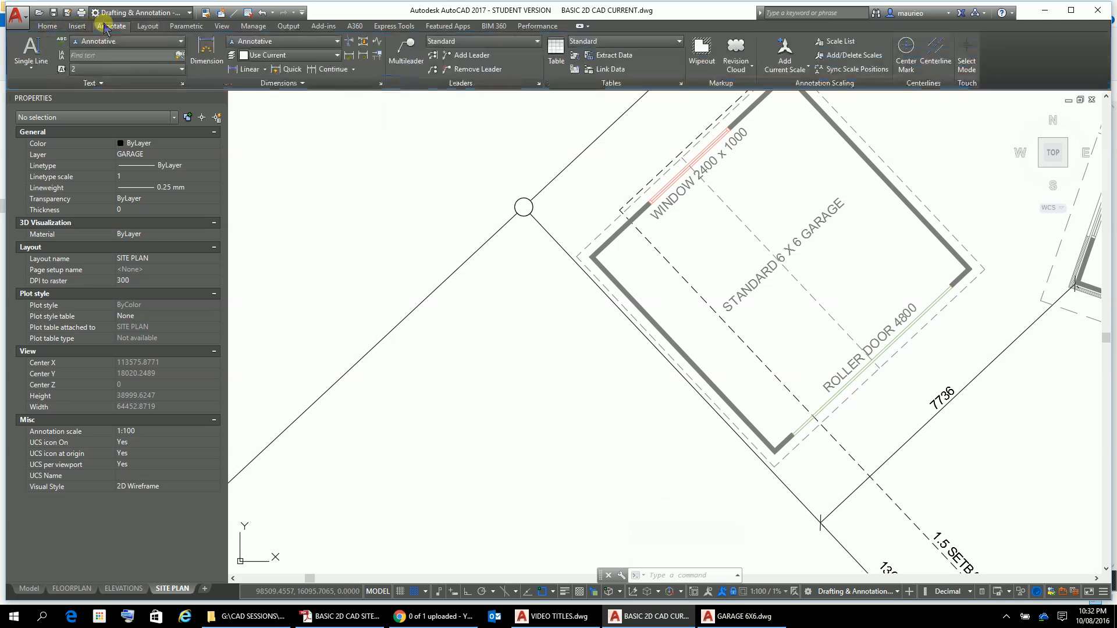
pyautogui.click(33, 54)
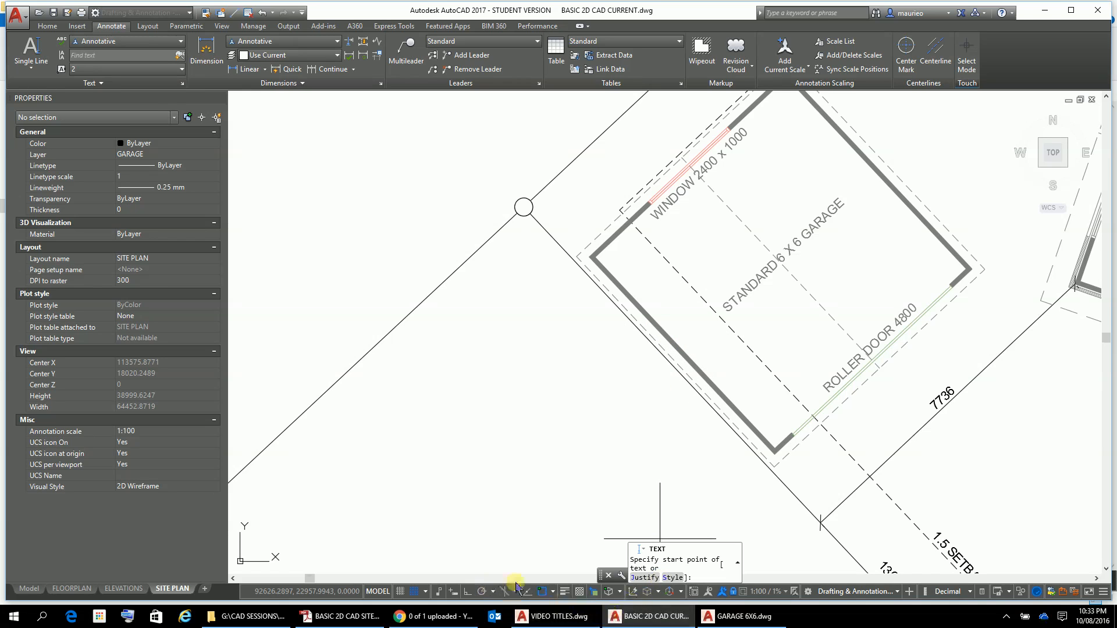
pyautogui.click(538, 589)
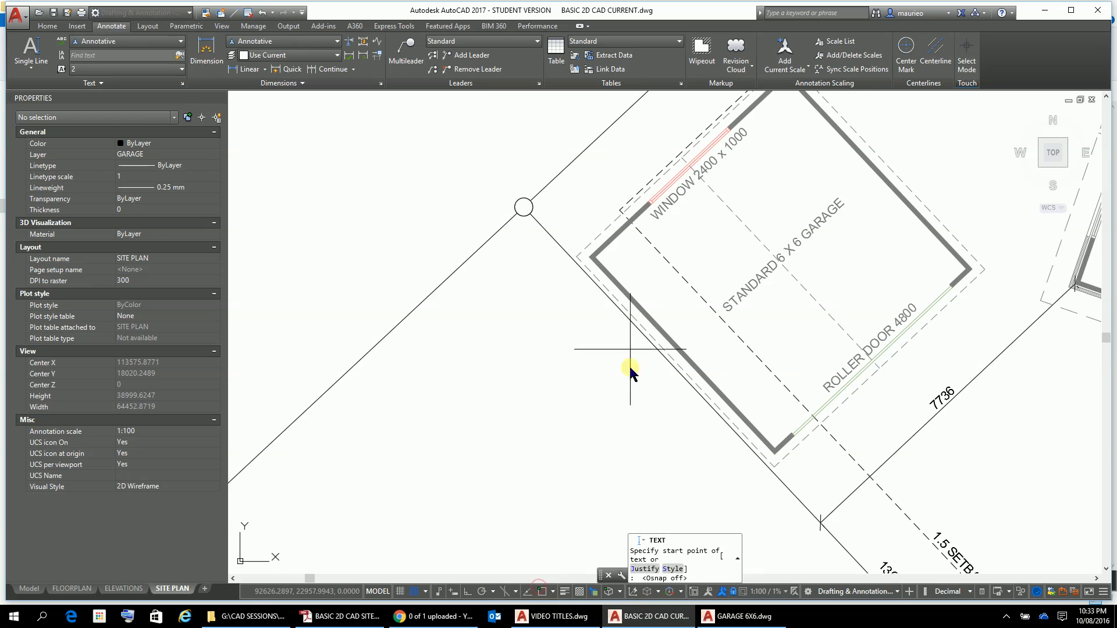
pyautogui.click(657, 318)
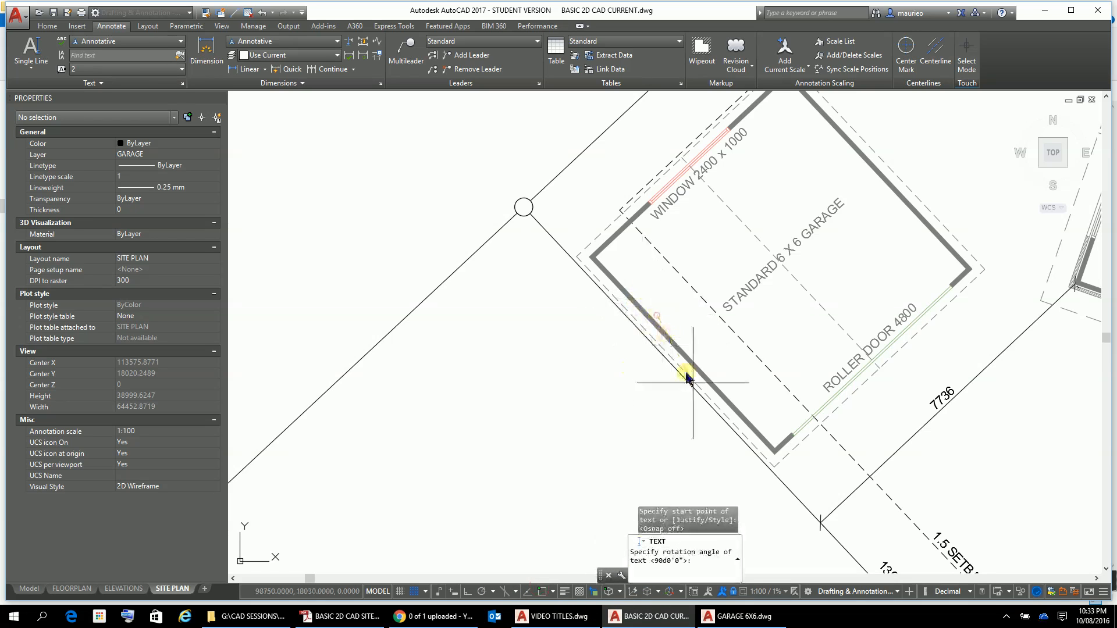
pyautogui.click(742, 408)
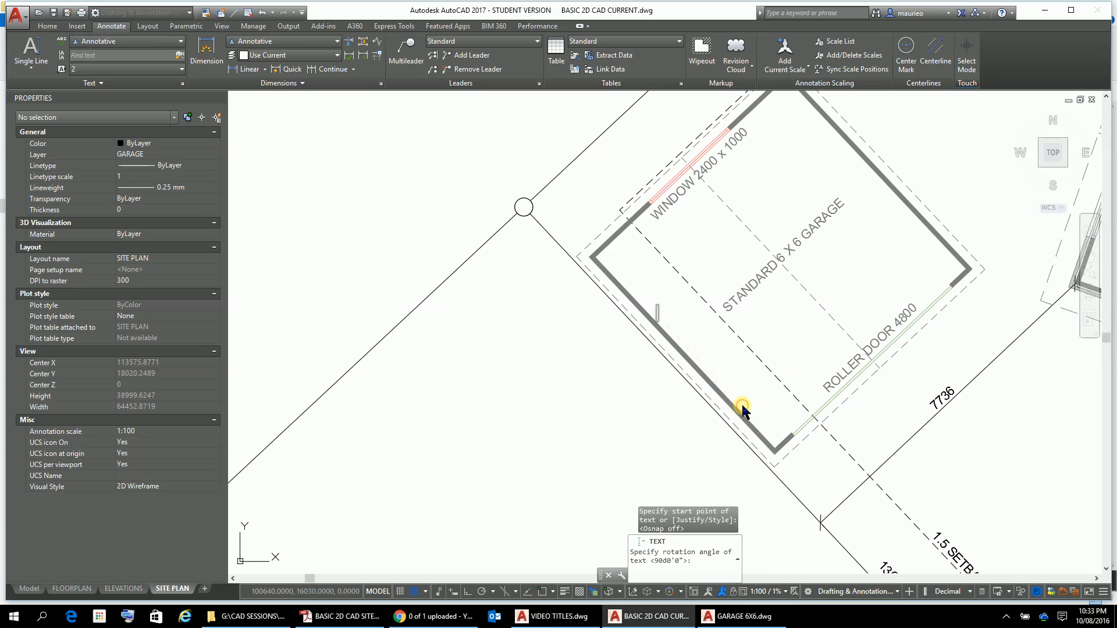
pyautogui.write('FIREWALL')
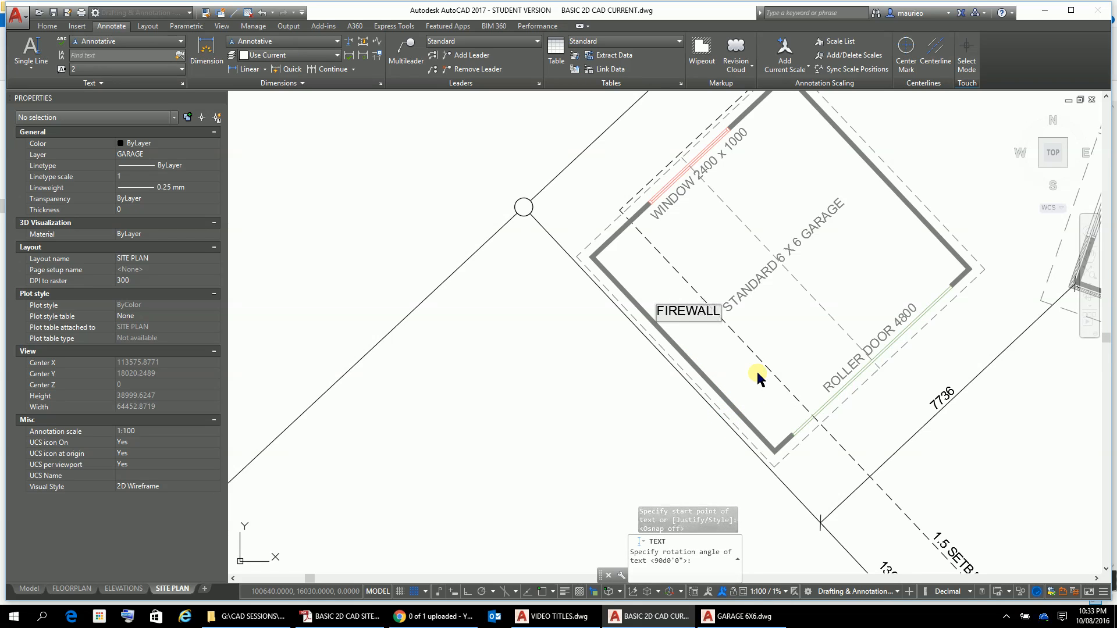
pyautogui.press('Return')
pyautogui.press('Return')
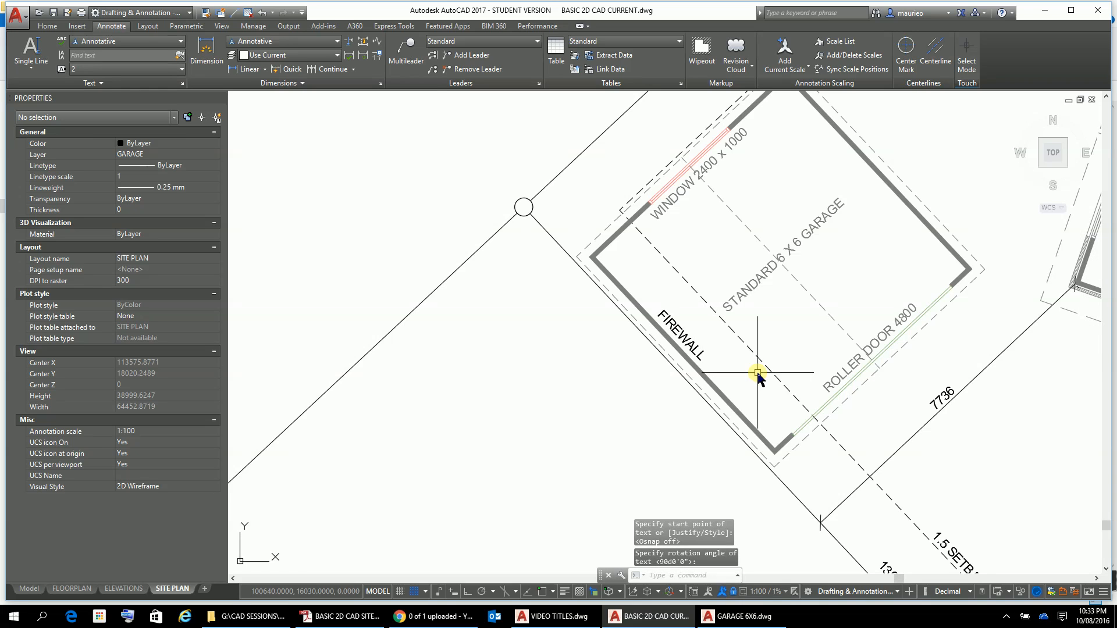
# Move the FIREWALL label further along the wall so it sits roughly at the wall's middle, and clear the selection
pyautogui.scroll(3, 684, 356)
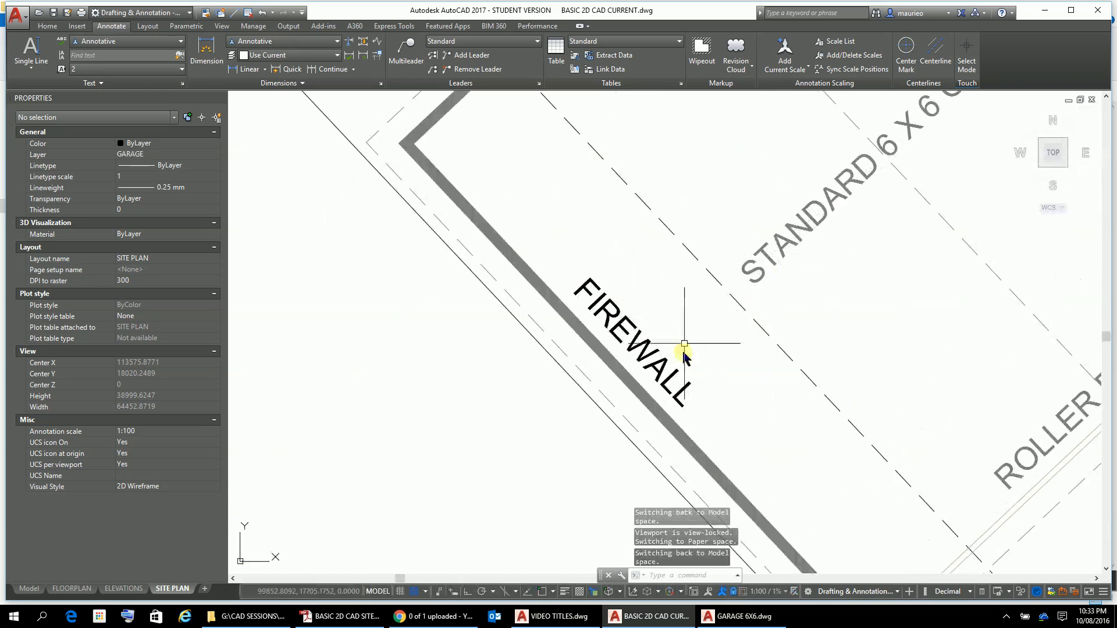
pyautogui.click(588, 282)
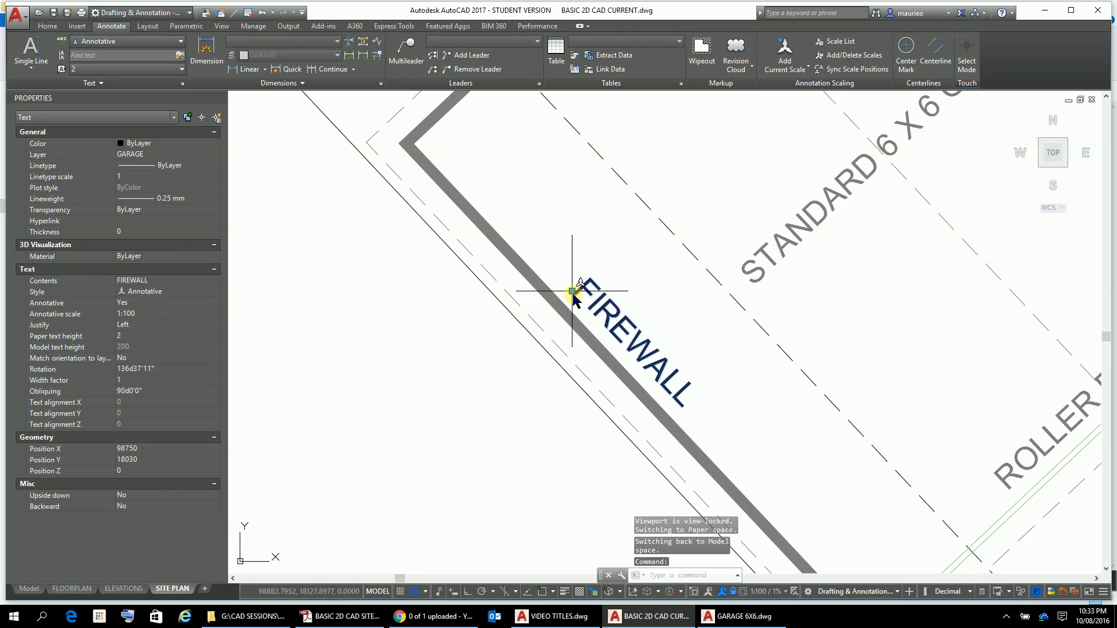
pyautogui.click(573, 289)
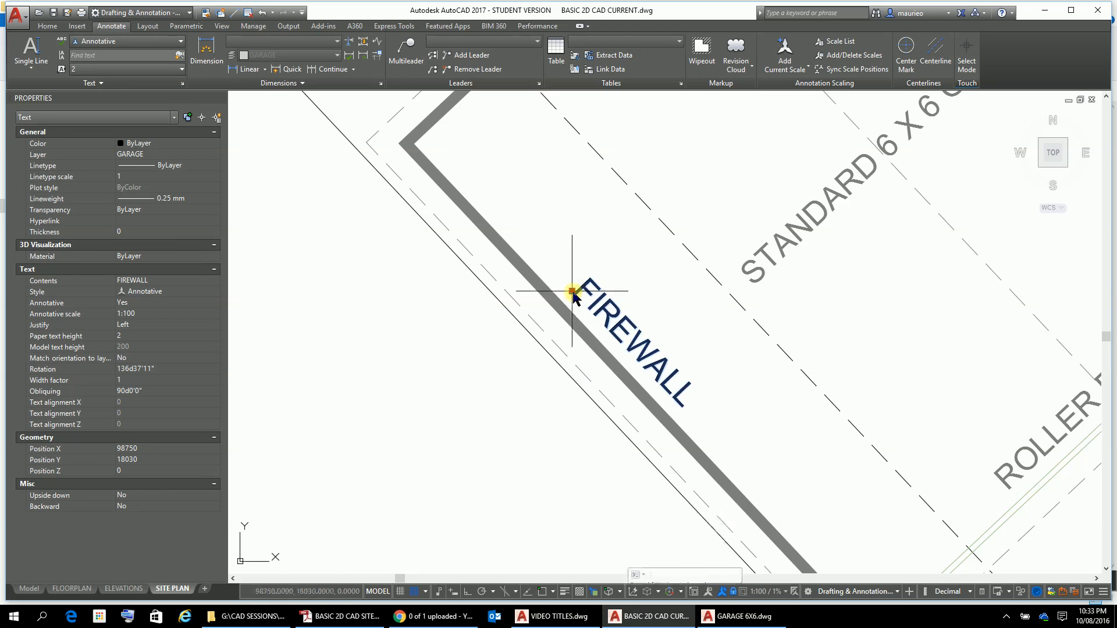
pyautogui.click(614, 343)
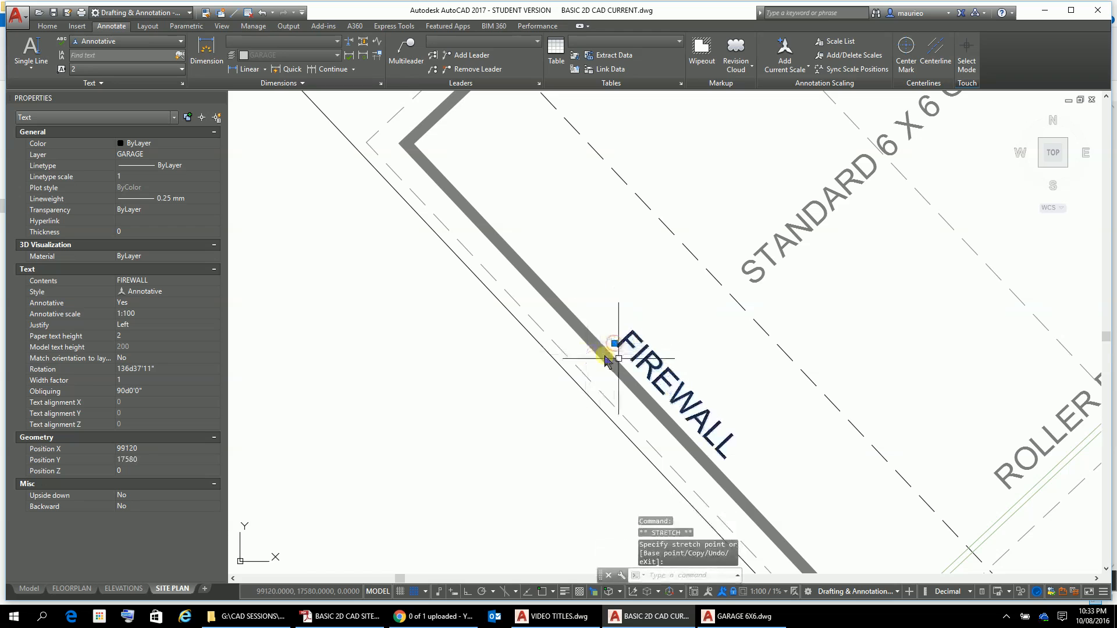
pyautogui.scroll(-5, 529, 367)
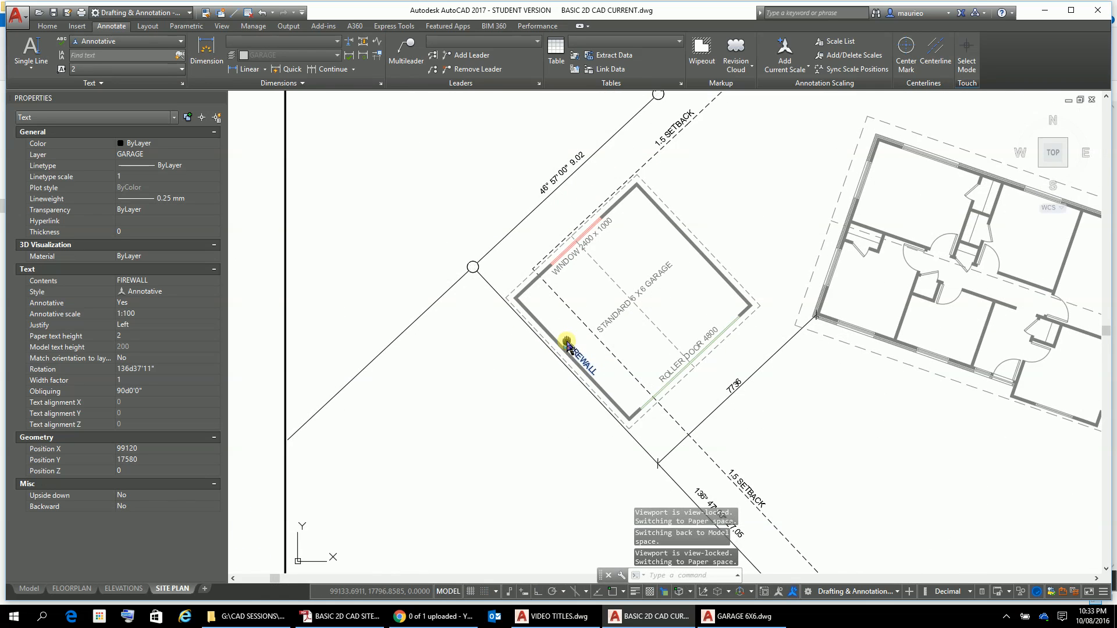
pyautogui.scroll(2, 618, 482)
pyautogui.press('Escape')
pyautogui.press('Escape')
pyautogui.press('Escape')
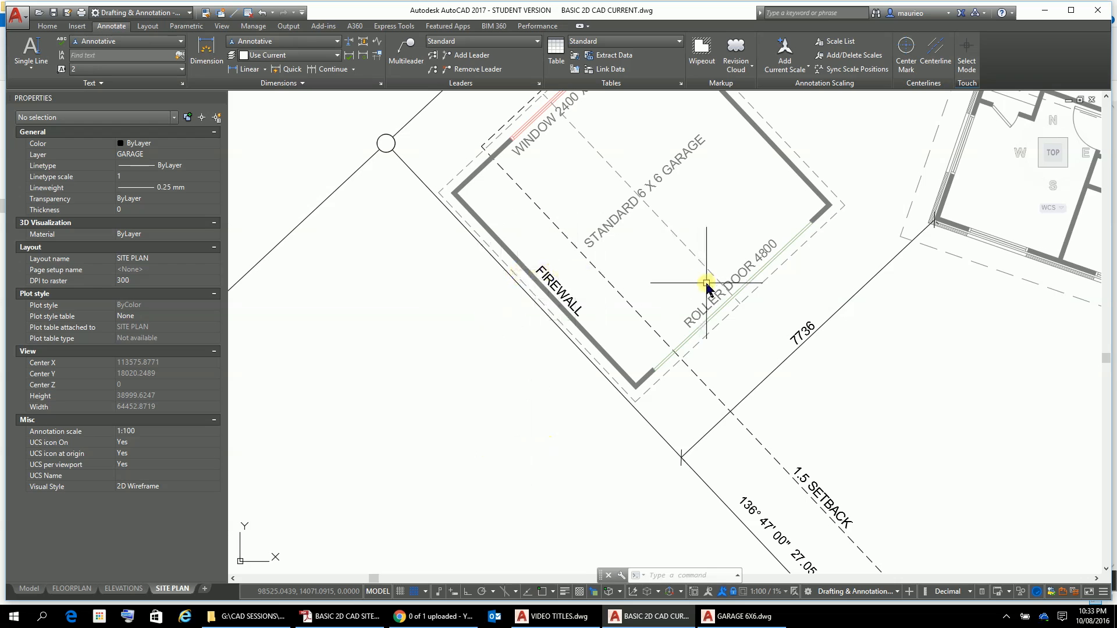
# Override the viewport colour of the GARAGE 6X6|DOORS layer to white in the layer properties
pyautogui.scroll(-3, 706, 284)
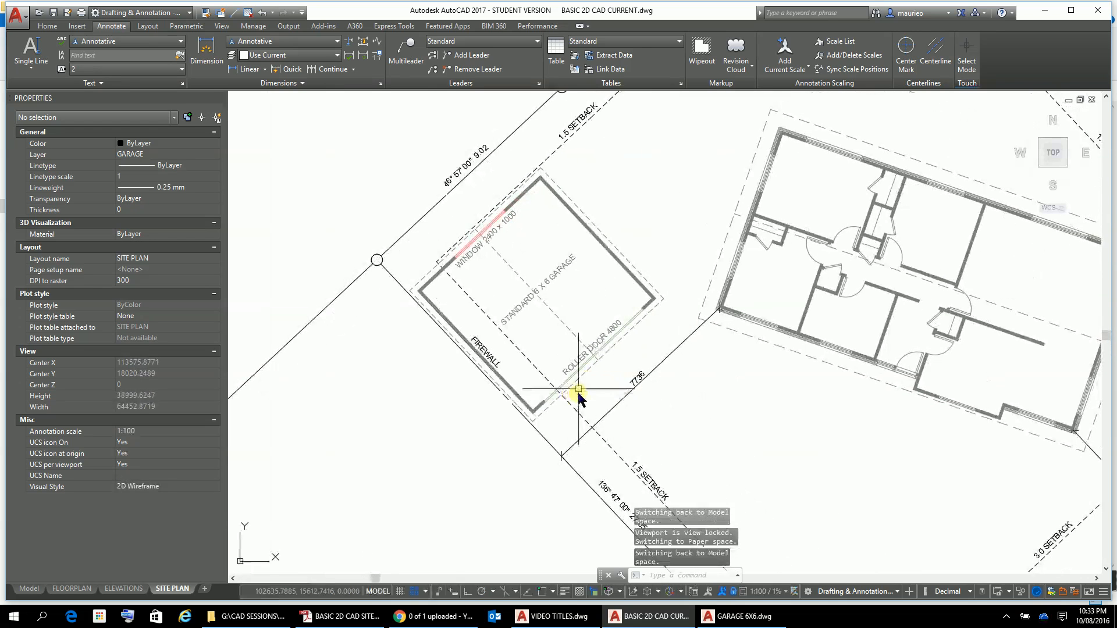
pyautogui.scroll(-3, 578, 394)
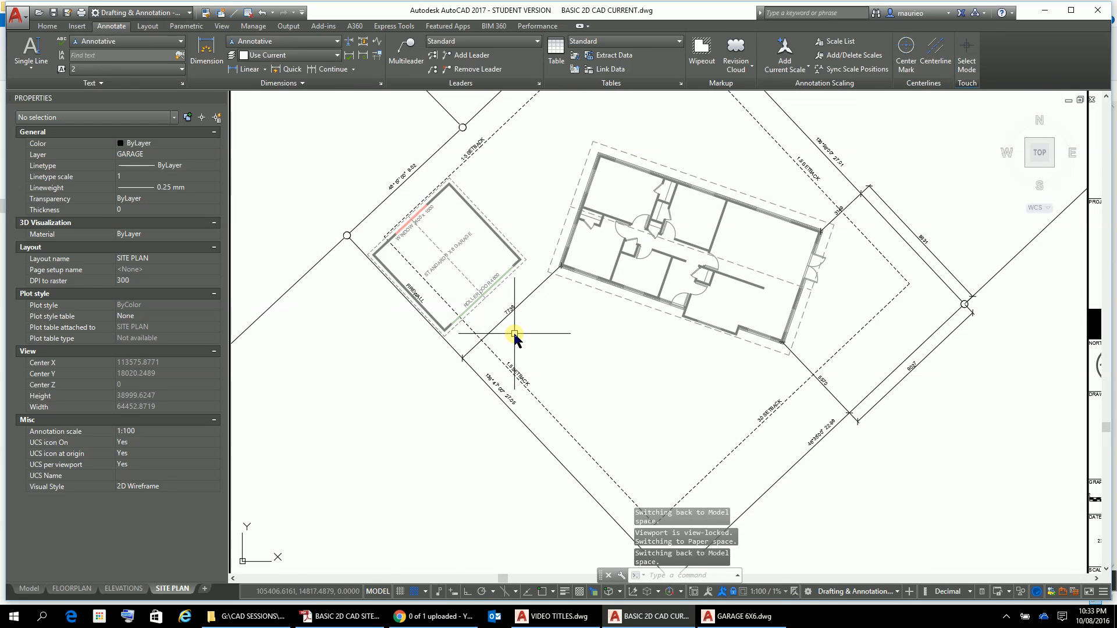
pyautogui.scroll(2, 514, 336)
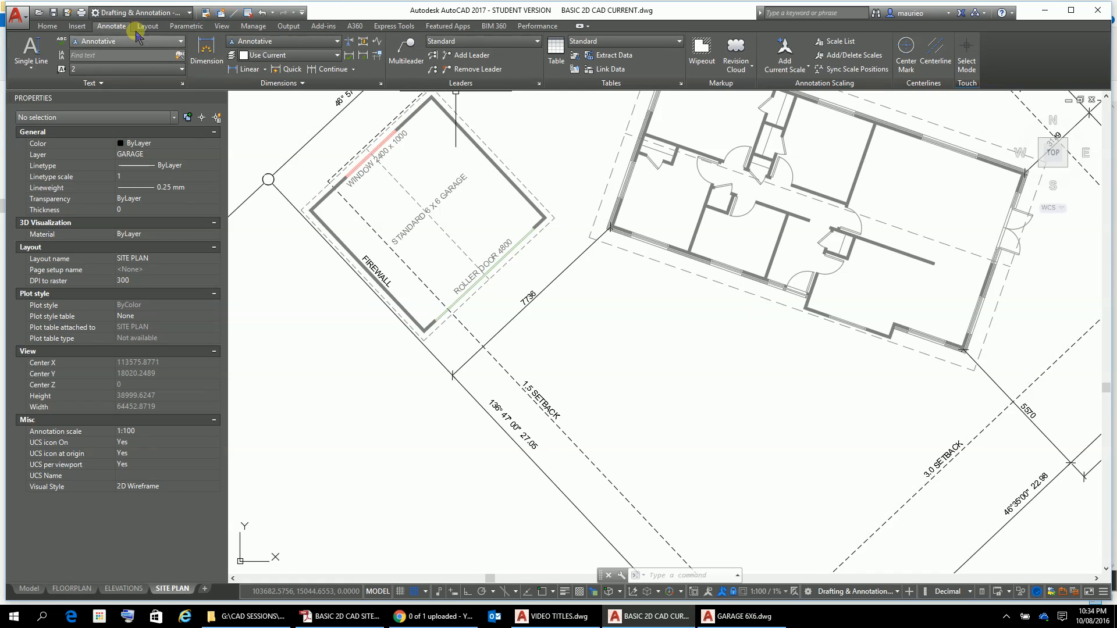
pyautogui.click(48, 27)
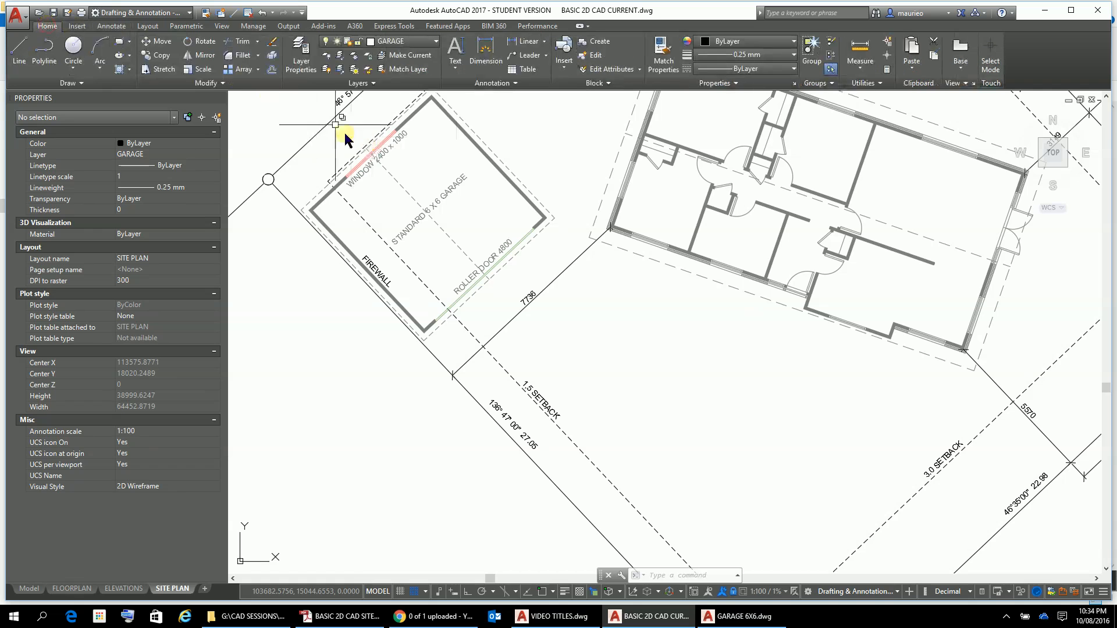
pyautogui.click(301, 61)
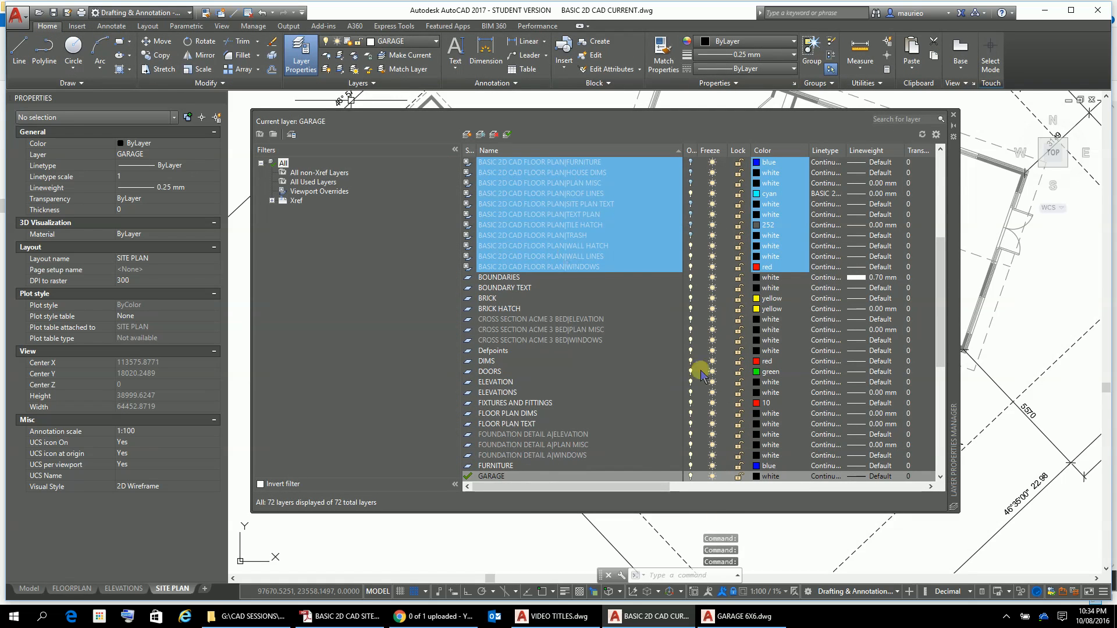
pyautogui.click(649, 478)
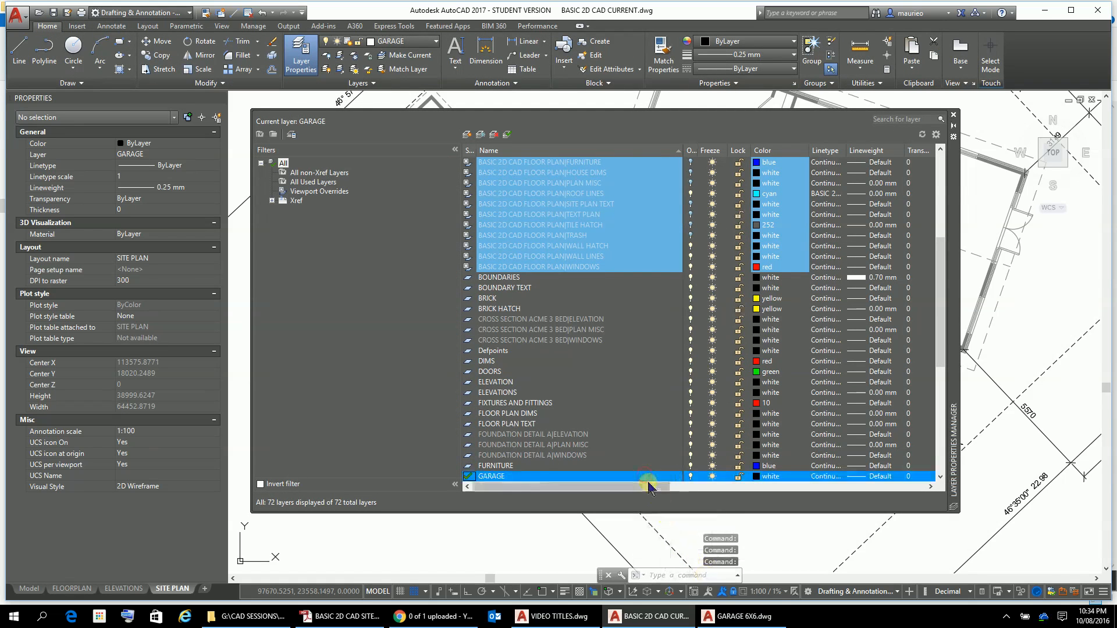
pyautogui.moveTo(646, 487); pyautogui.dragTo(915, 491)
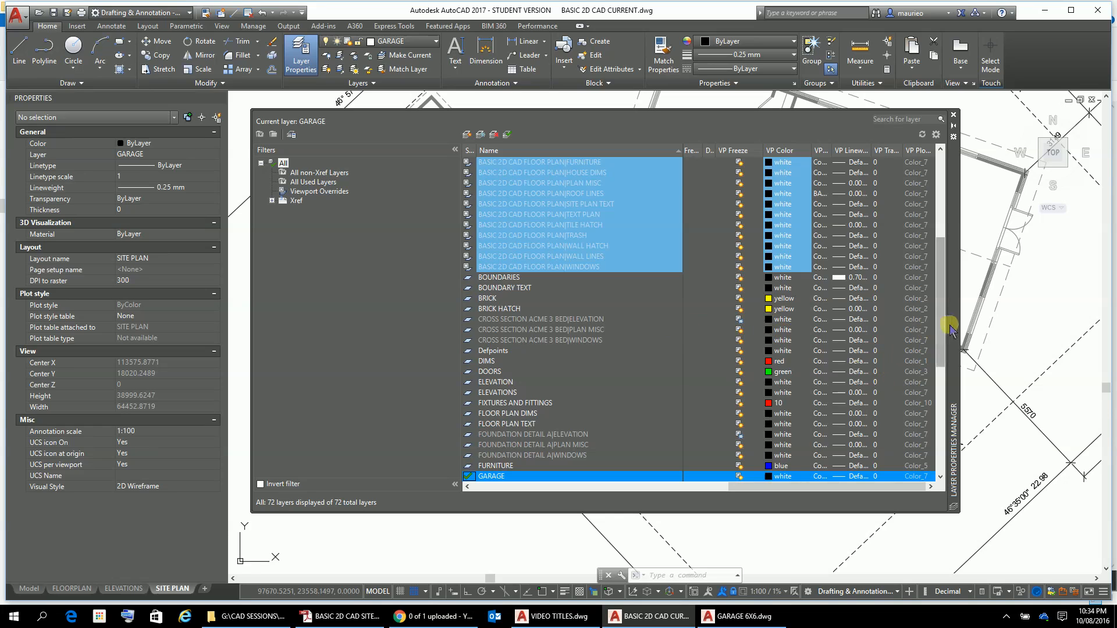
pyautogui.moveTo(941, 326); pyautogui.dragTo(946, 410)
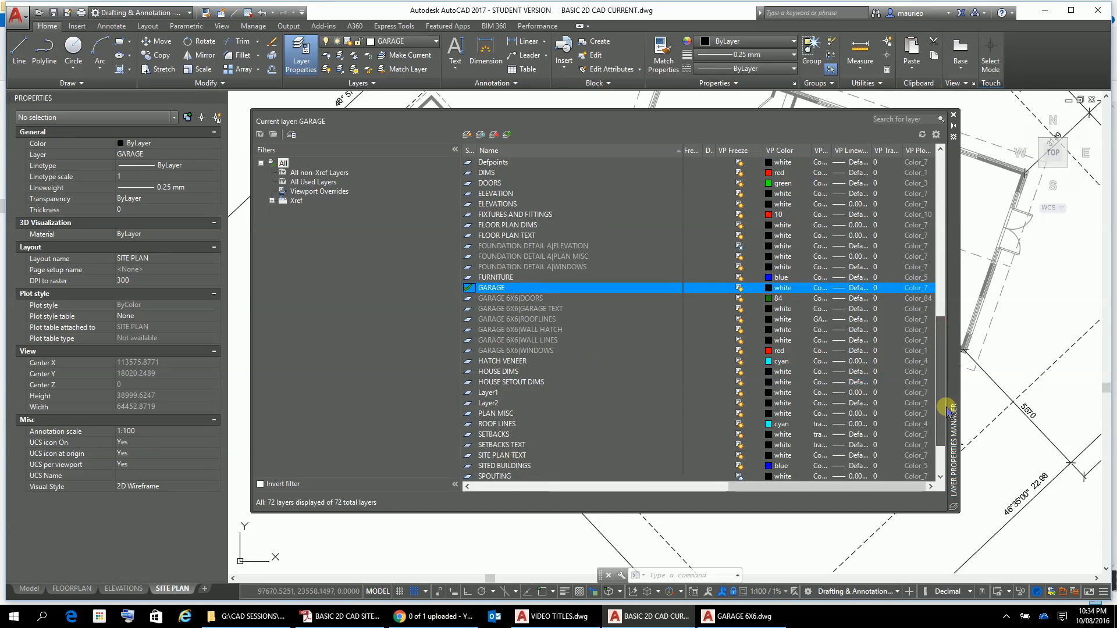
pyautogui.click(778, 299)
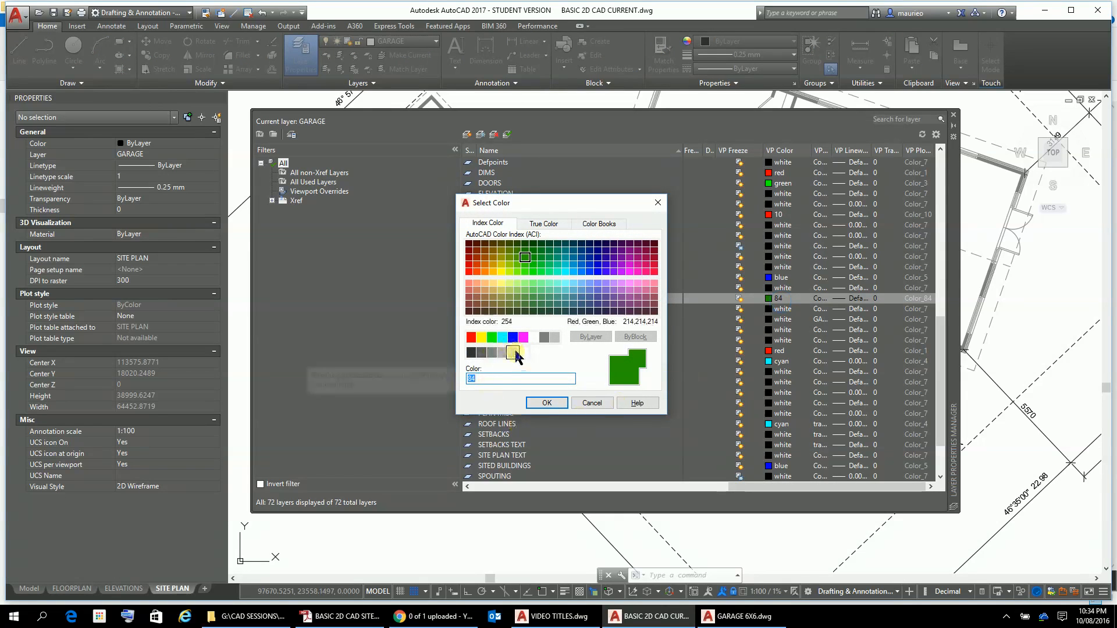
pyautogui.click(534, 338)
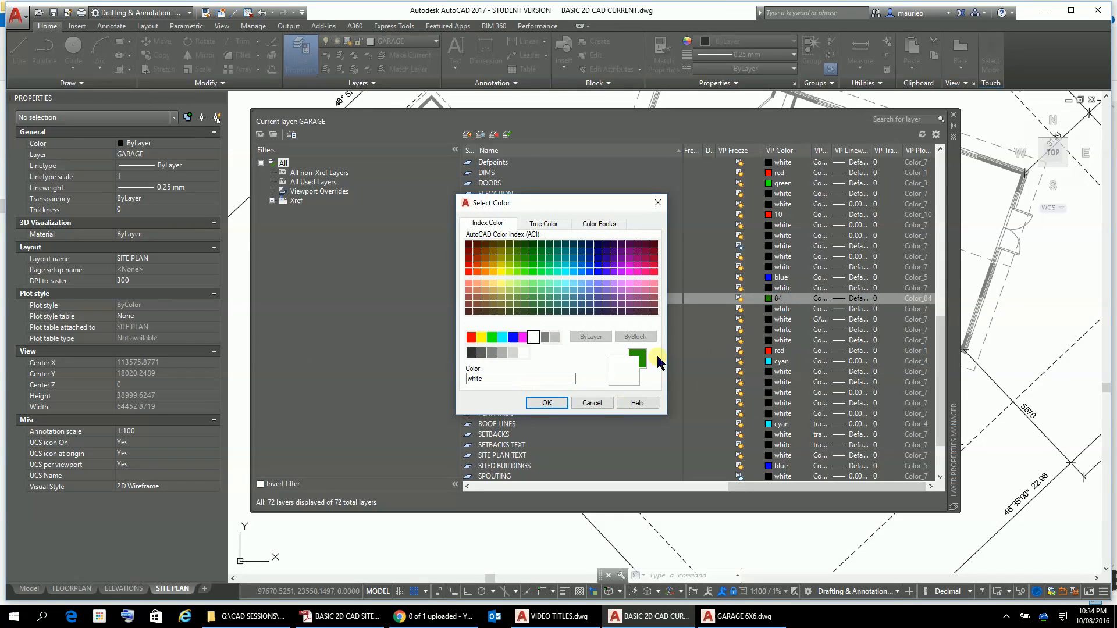
pyautogui.click(547, 403)
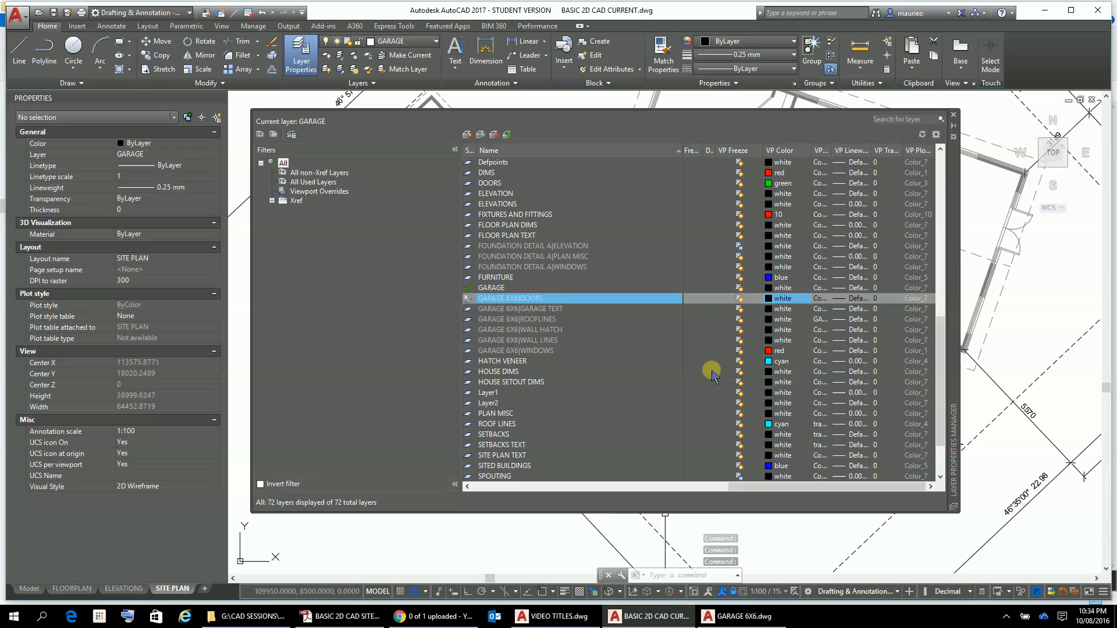
# Override the viewport colour of the GARAGE 6X6|WINDOWS layer to white and close the layer properties
pyautogui.click(769, 351)
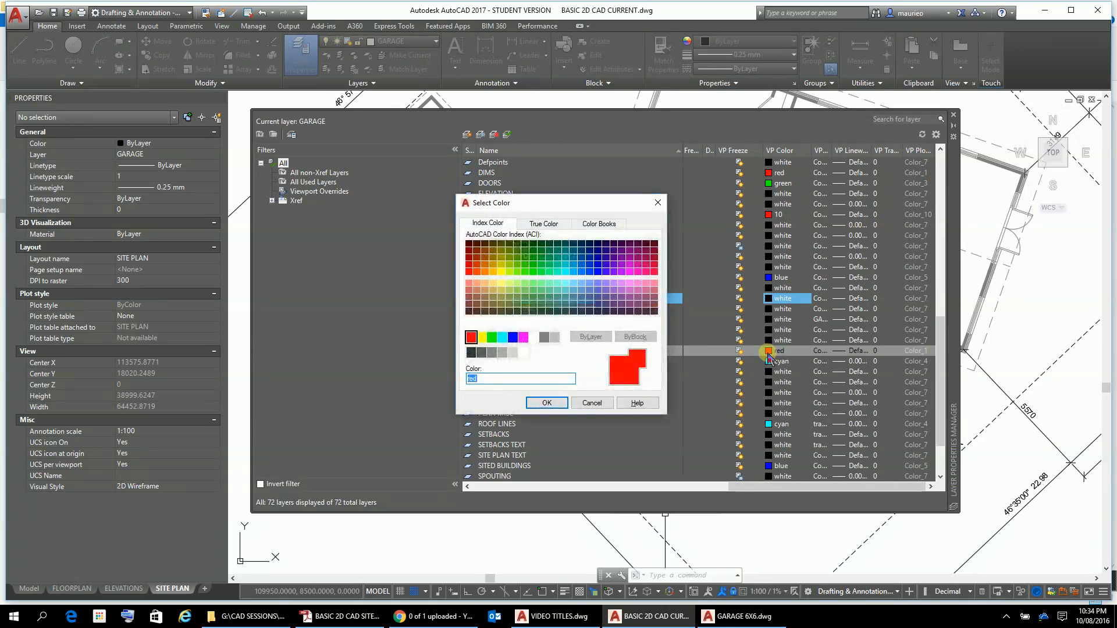
pyautogui.click(533, 338)
pyautogui.click(545, 403)
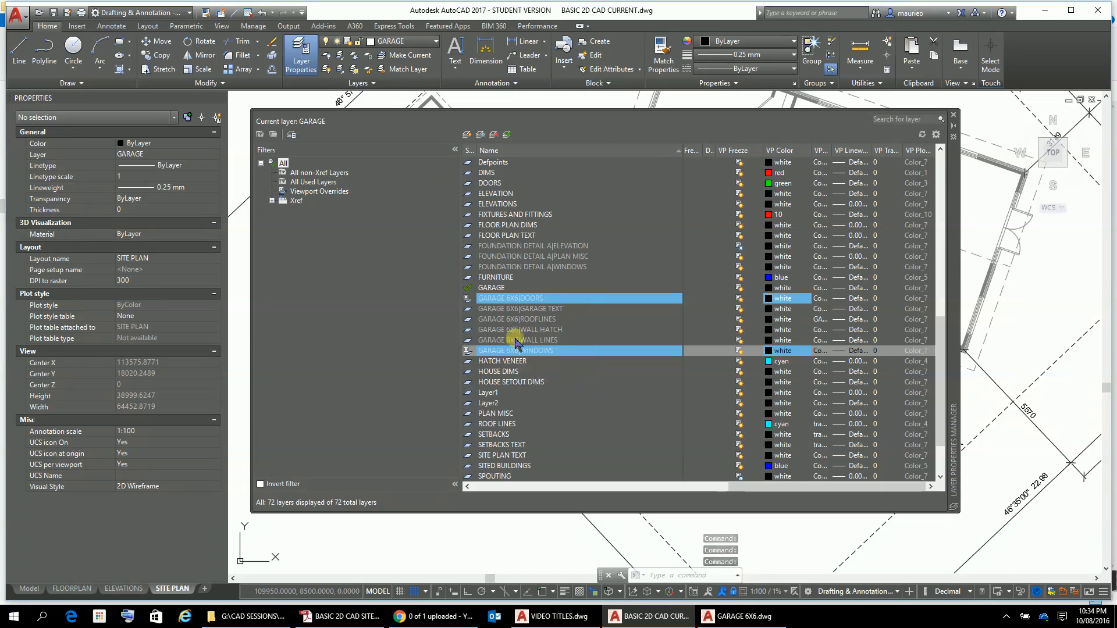
pyautogui.click(953, 116)
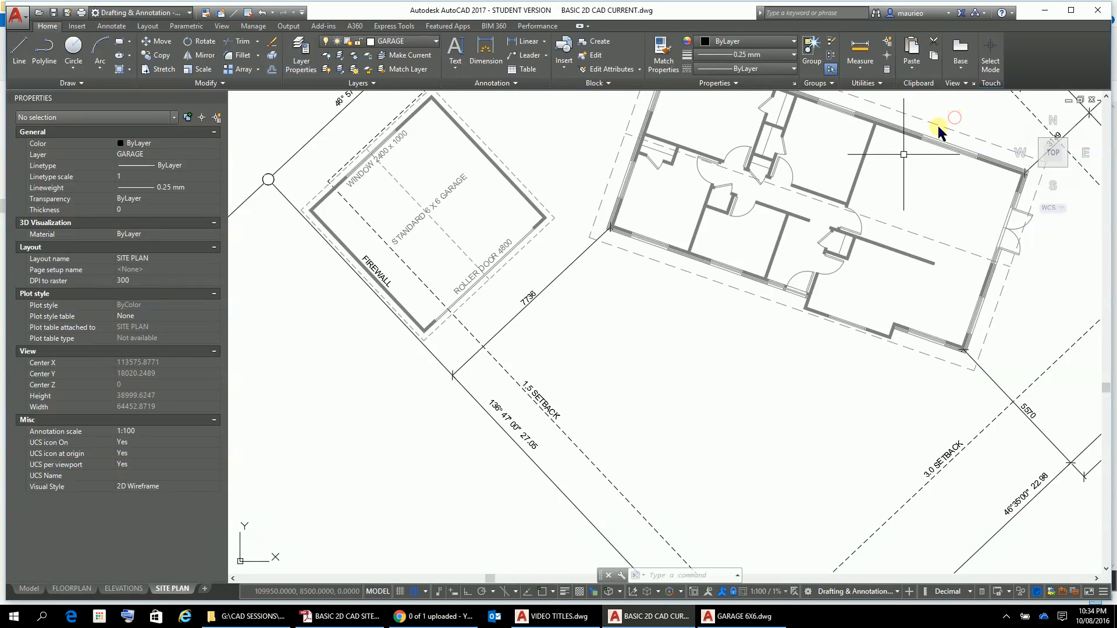
# Switch to model space and examine the layer colours and labels of the sited garage and house
pyautogui.scroll(-5, 394, 312)
pyautogui.scroll(4, 473, 317)
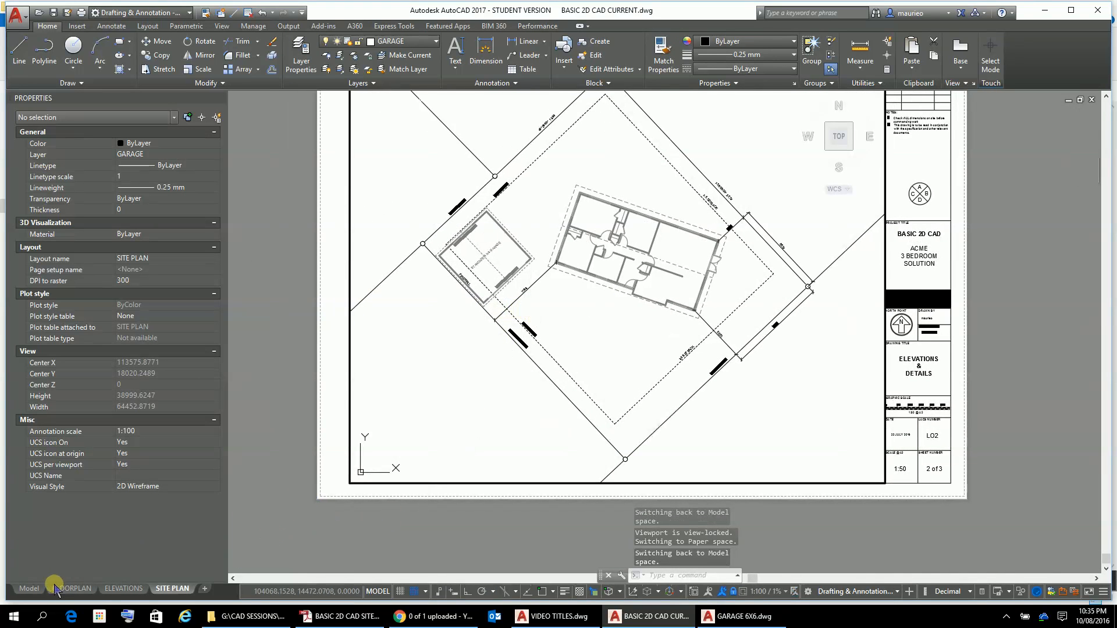
pyautogui.click(29, 589)
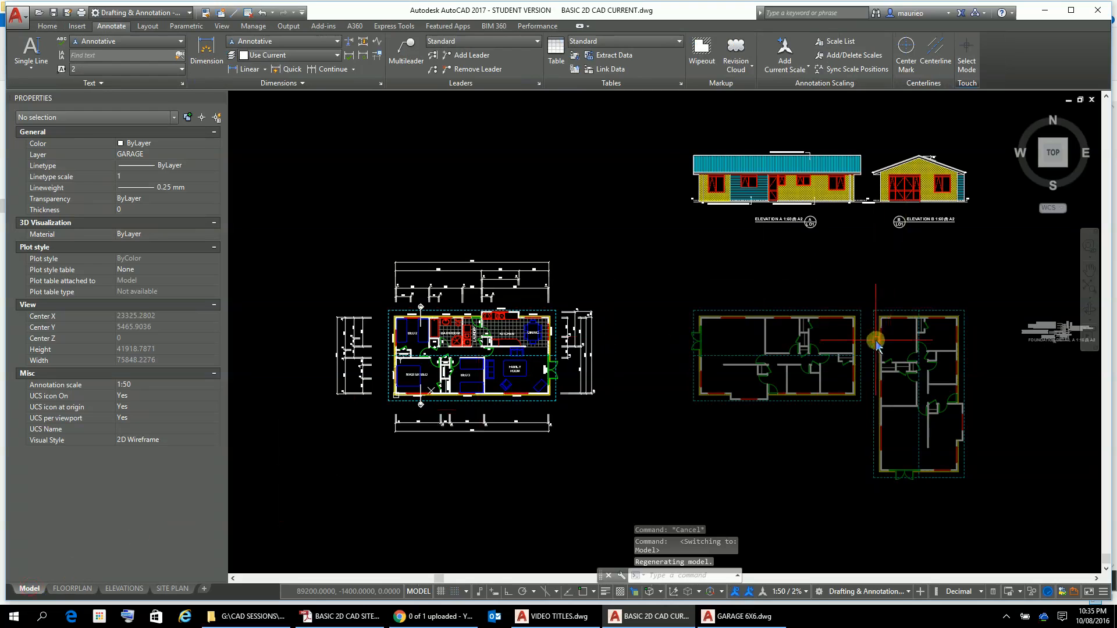
pyautogui.scroll(-4, 1012, 379)
pyautogui.moveTo(1015, 378); pyautogui.dragTo(308, 381, button='middle')
pyautogui.scroll(5, 608, 312)
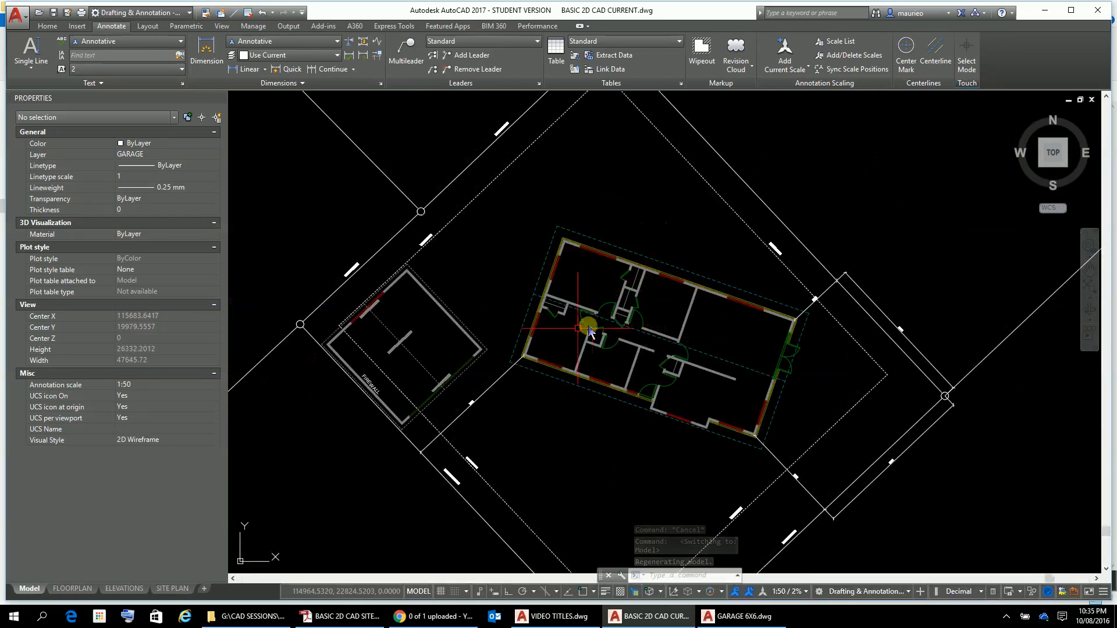
pyautogui.scroll(7, 446, 406)
pyautogui.scroll(-5, 464, 377)
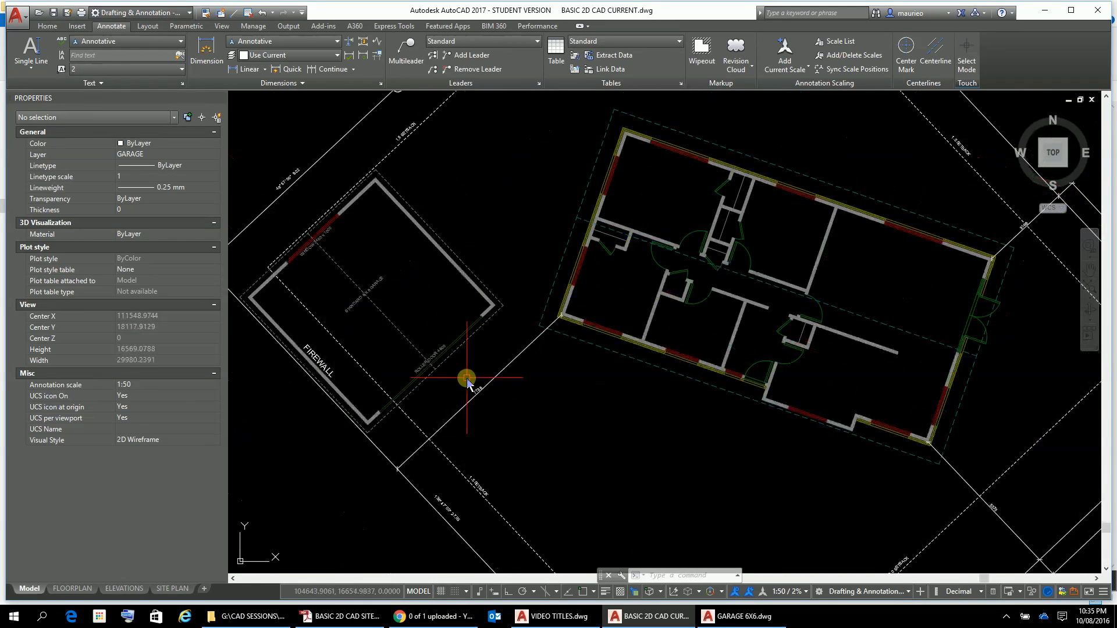
# Examine the garage with its FIREWALL label, the house and the surrounding site boundaries in model space
pyautogui.scroll(-2, 467, 379)
pyautogui.scroll(2, 462, 379)
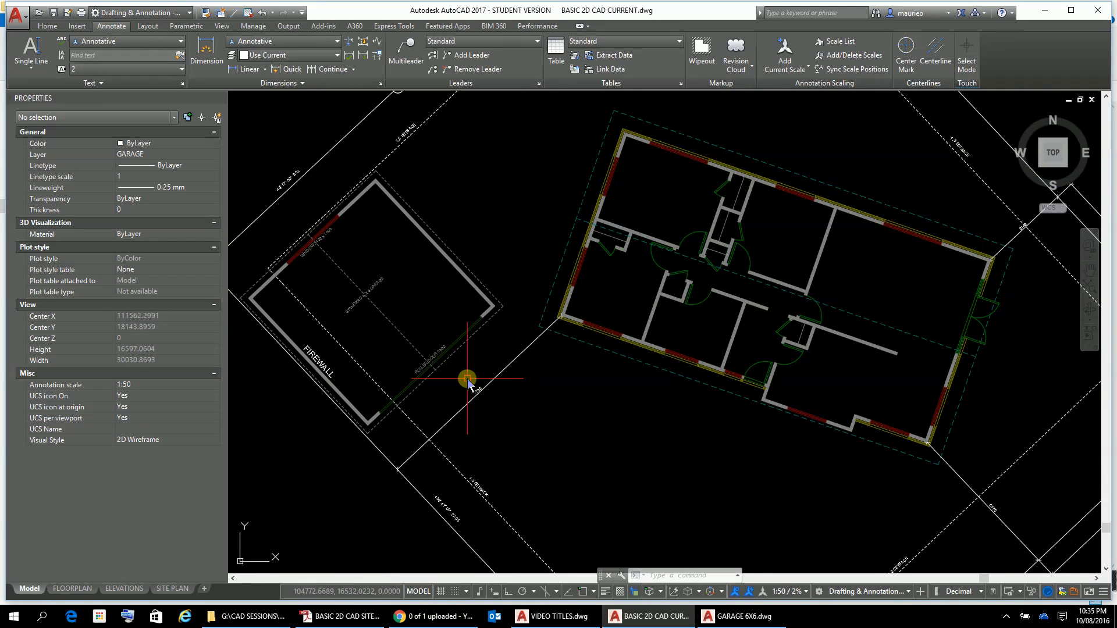
pyautogui.scroll(-2, 463, 381)
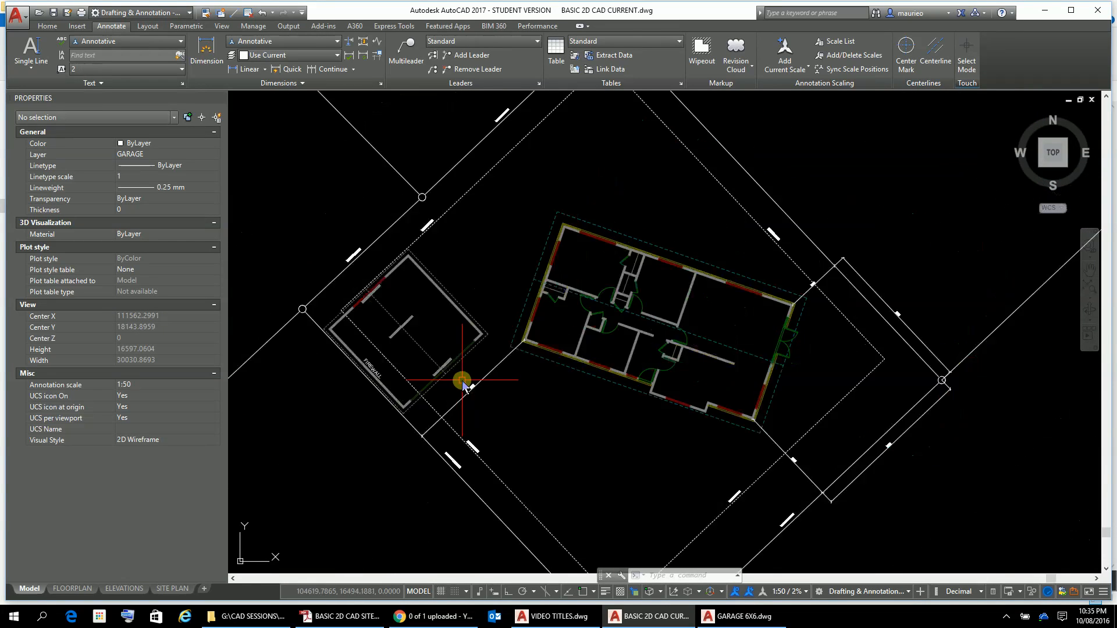
pyautogui.scroll(2, 459, 382)
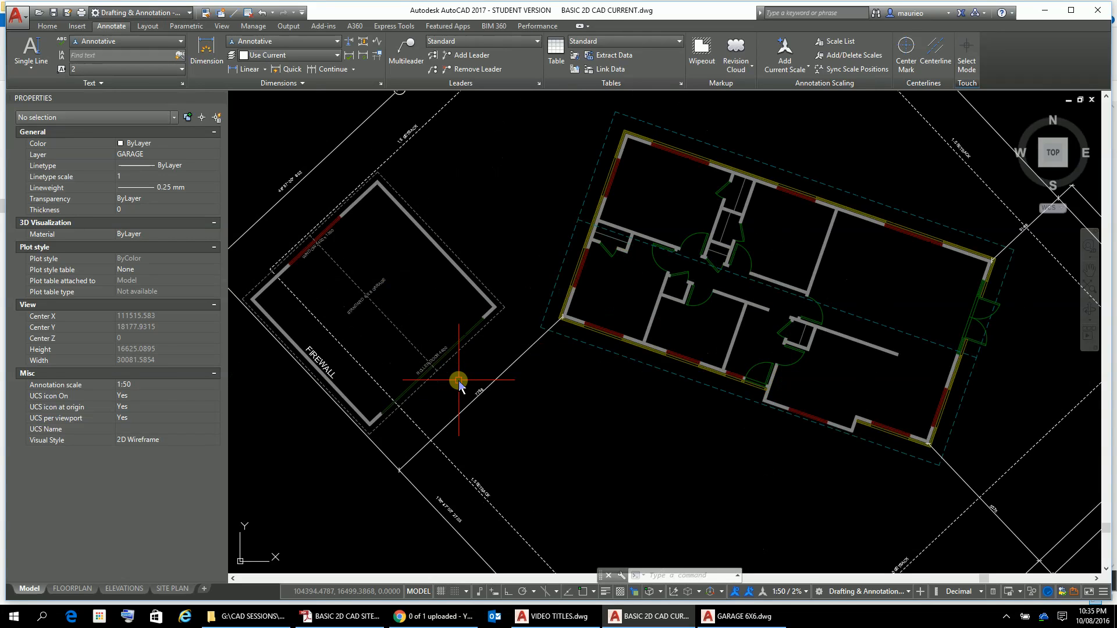
pyautogui.scroll(-4, 459, 383)
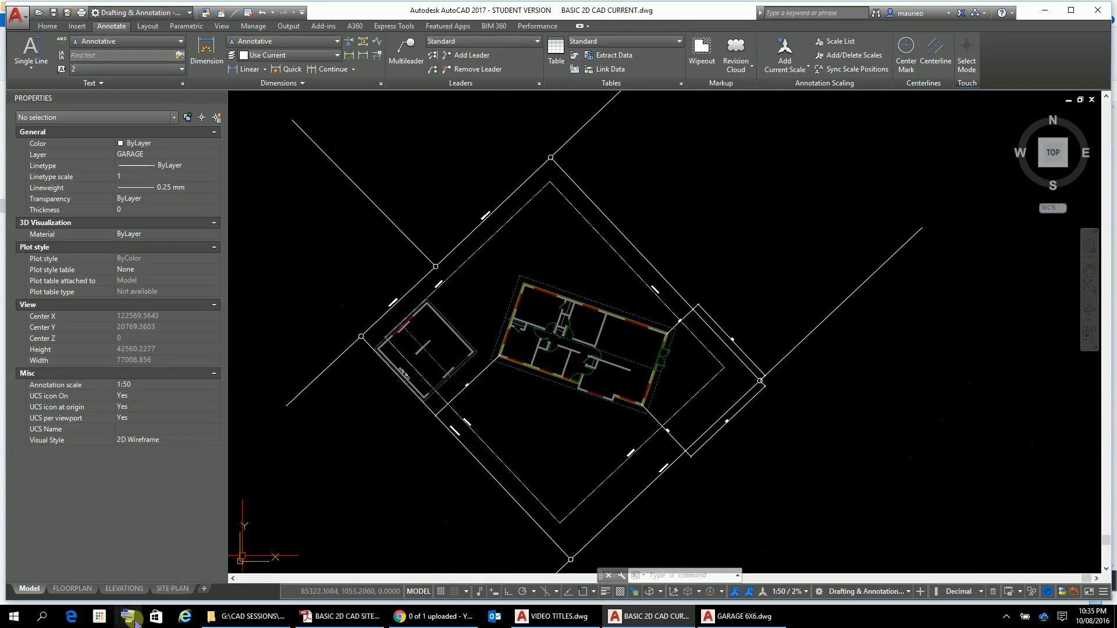
# Return to the SITE PLAN layout and review the garage, house and title block at close range and as a whole sheet
pyautogui.click(172, 589)
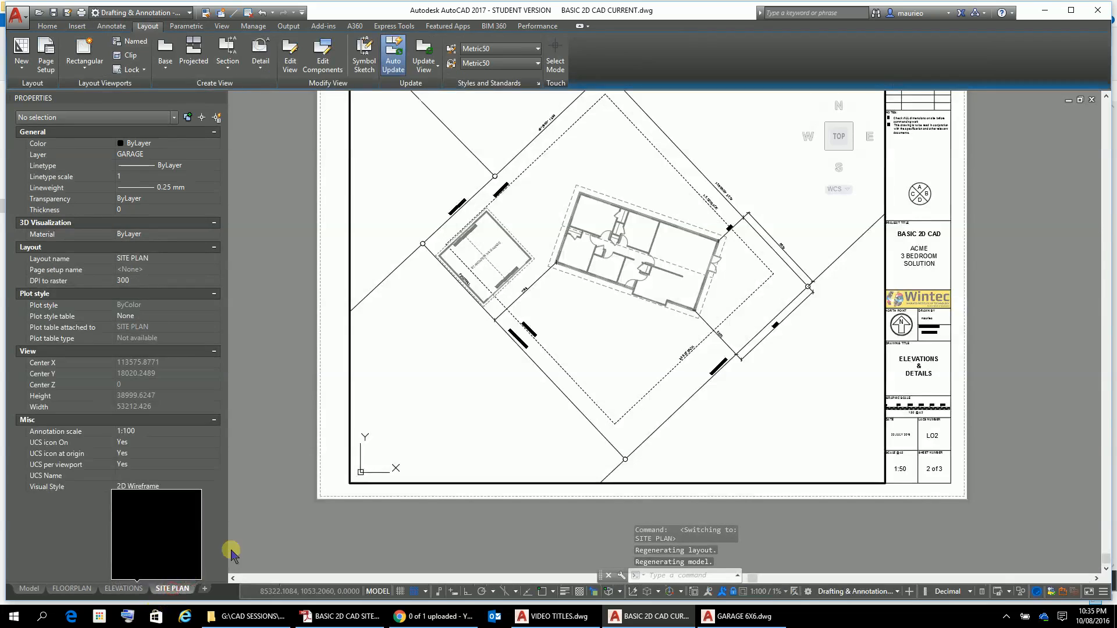
pyautogui.scroll(-2, 742, 200)
pyautogui.scroll(4, 748, 217)
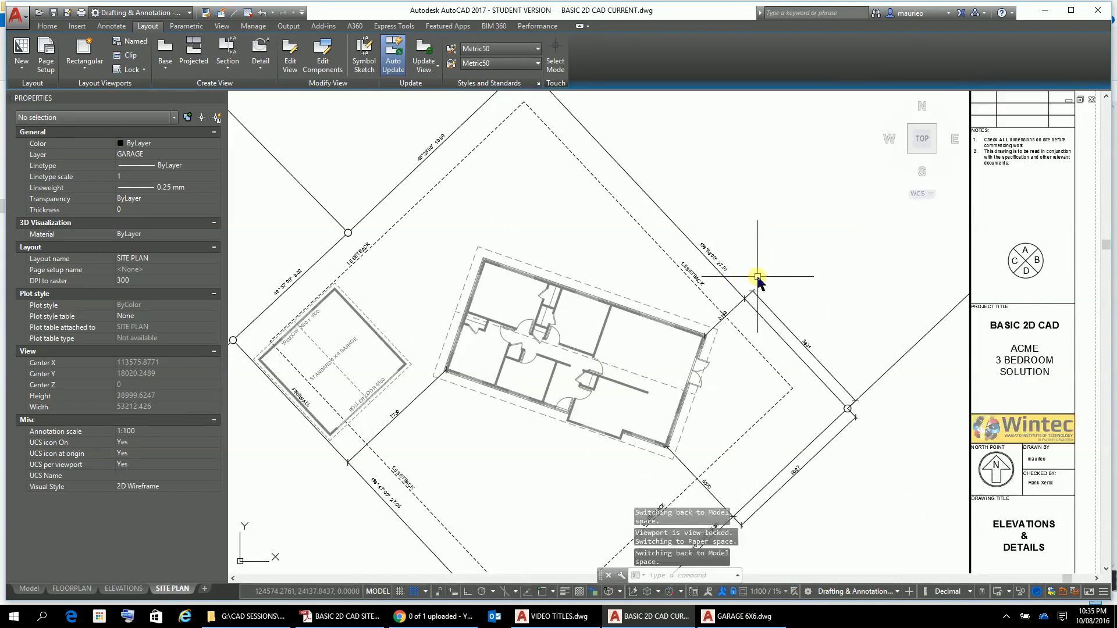
pyautogui.scroll(-4, 754, 278)
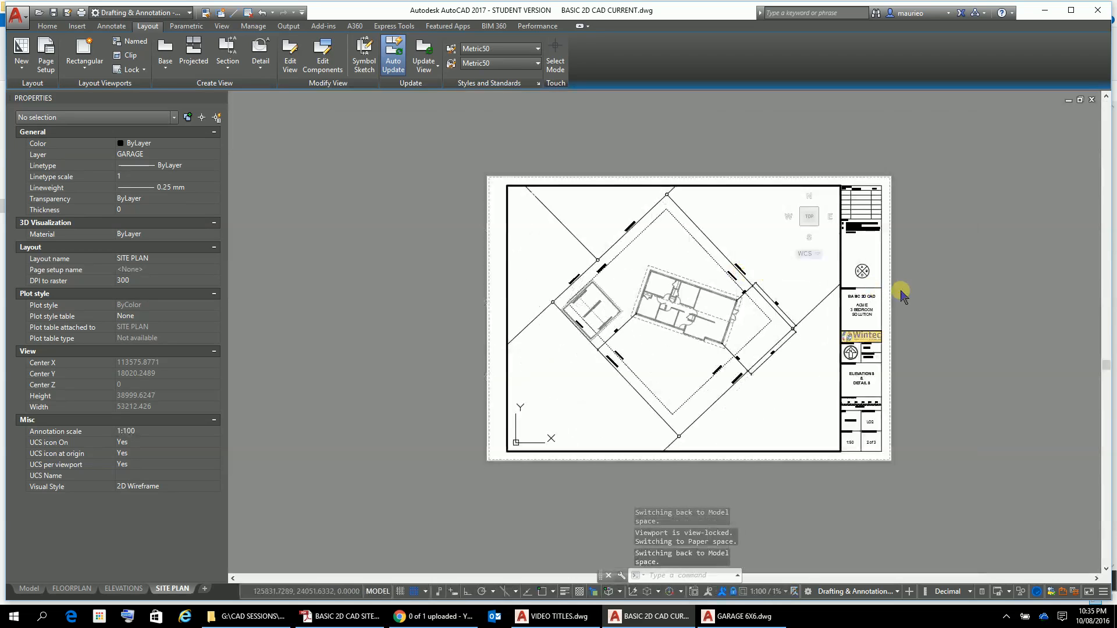